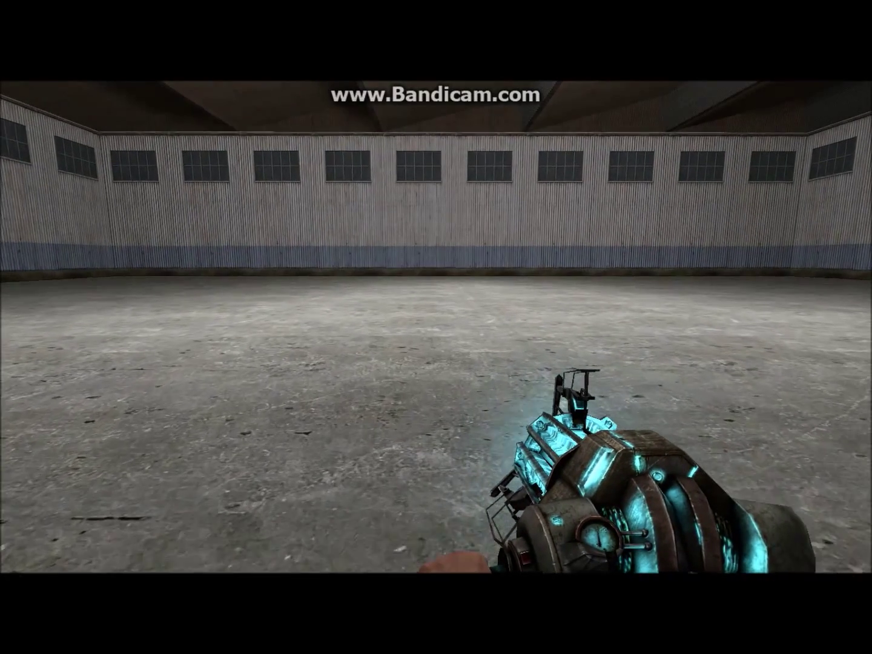
key("d")
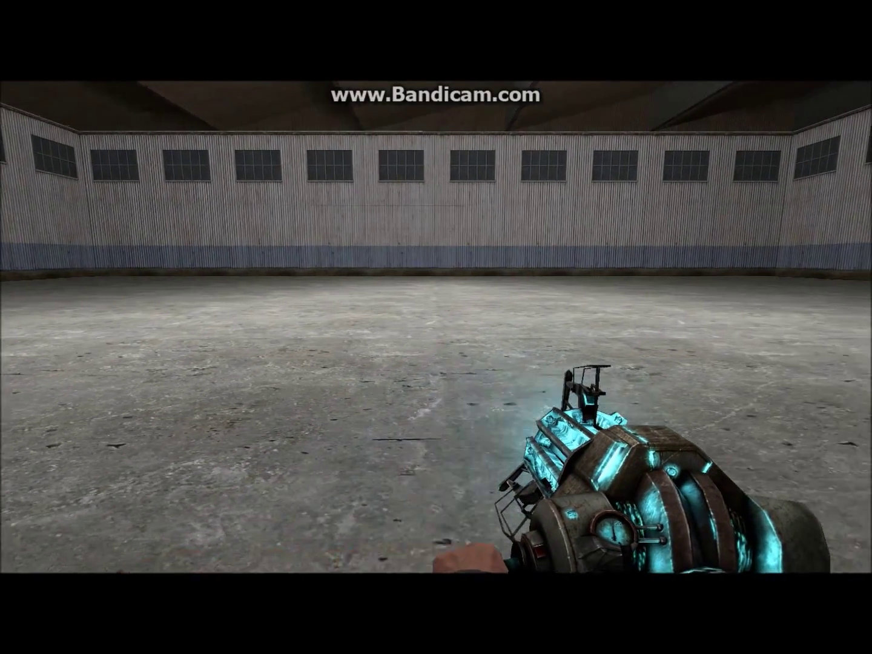
key("w")
key("d")
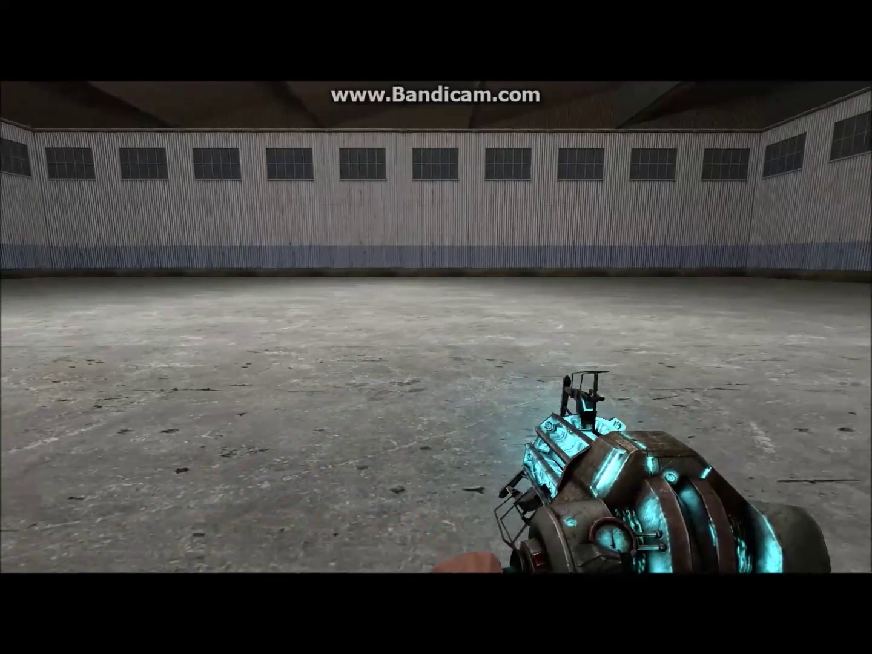
Step: Browse the train part models in the "Magnum's Trai..." addon spawnlist
key("q")
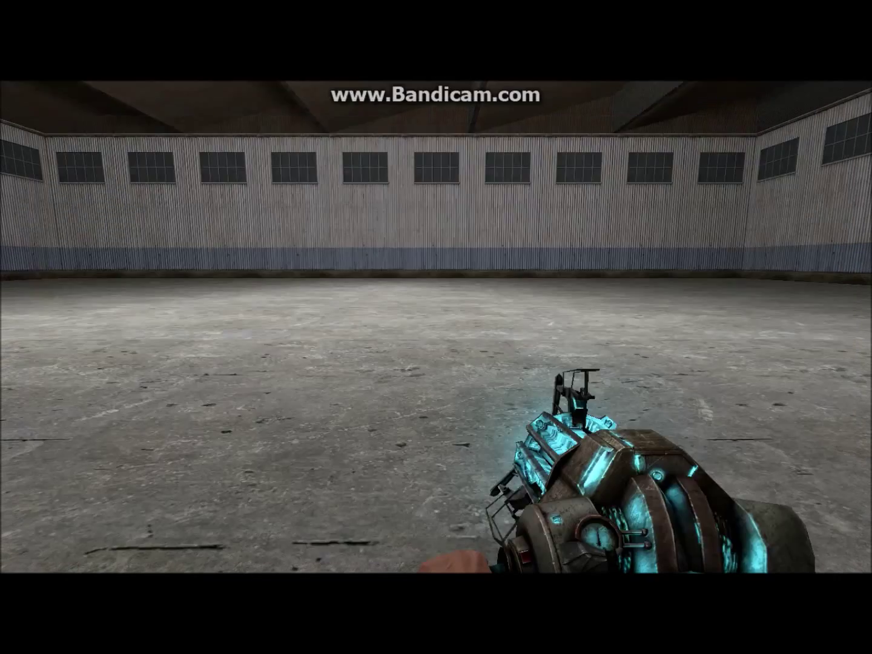
key("q")
scroll(91, 352, "down", 10)
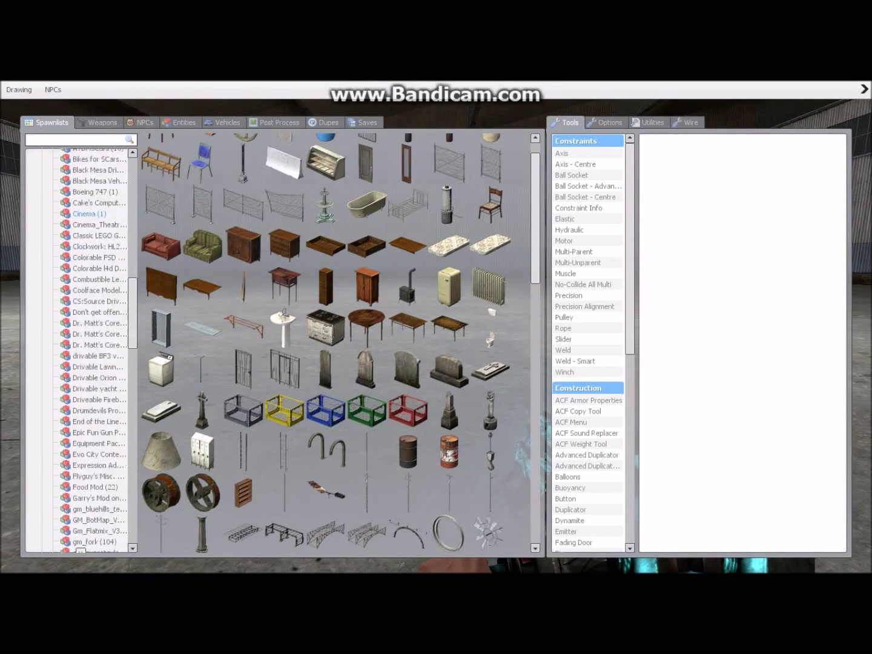
scroll(90, 351, "down", 3)
scroll(91, 351, "down", 9)
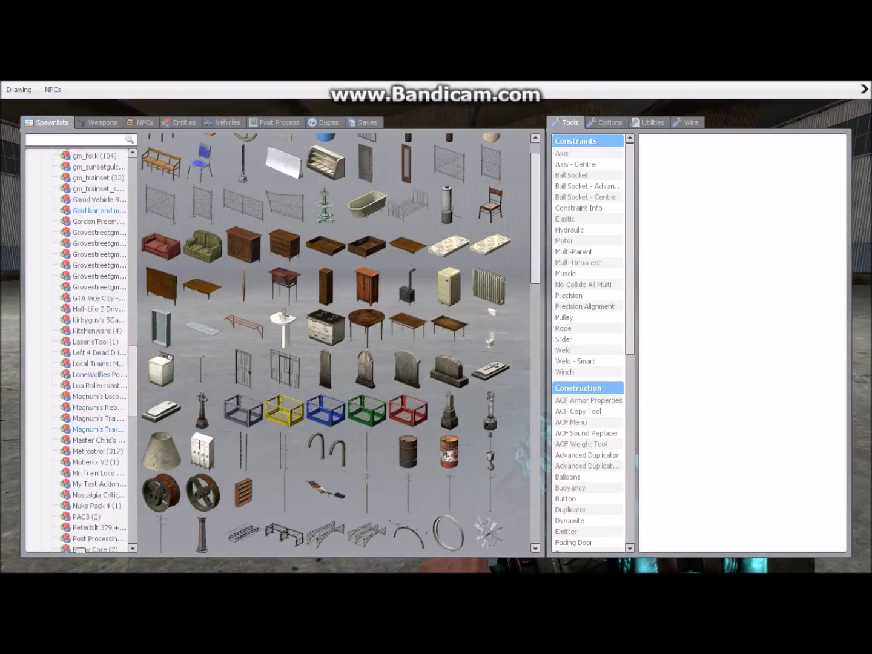
left_click(98, 418)
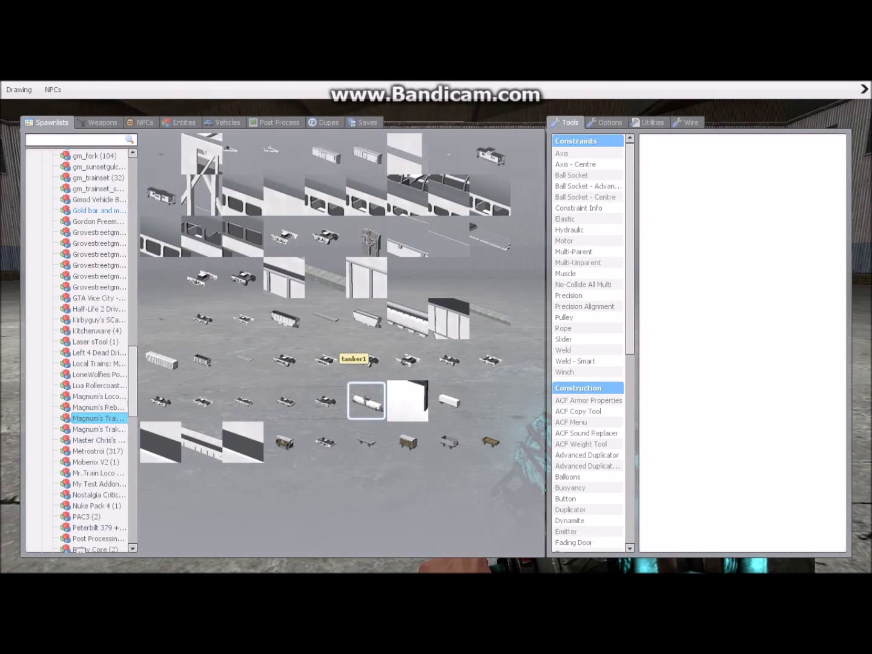
key("q")
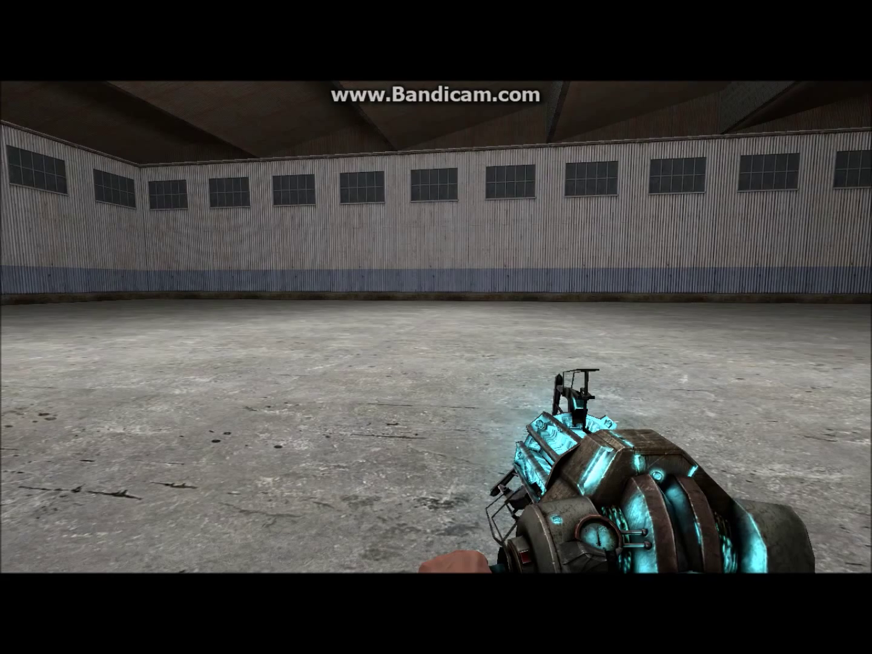
Step: Spawn the alco_rs3 locomotive body from the "Magnum's Loco..." addon spawnlist onto the hangar floor
key("q")
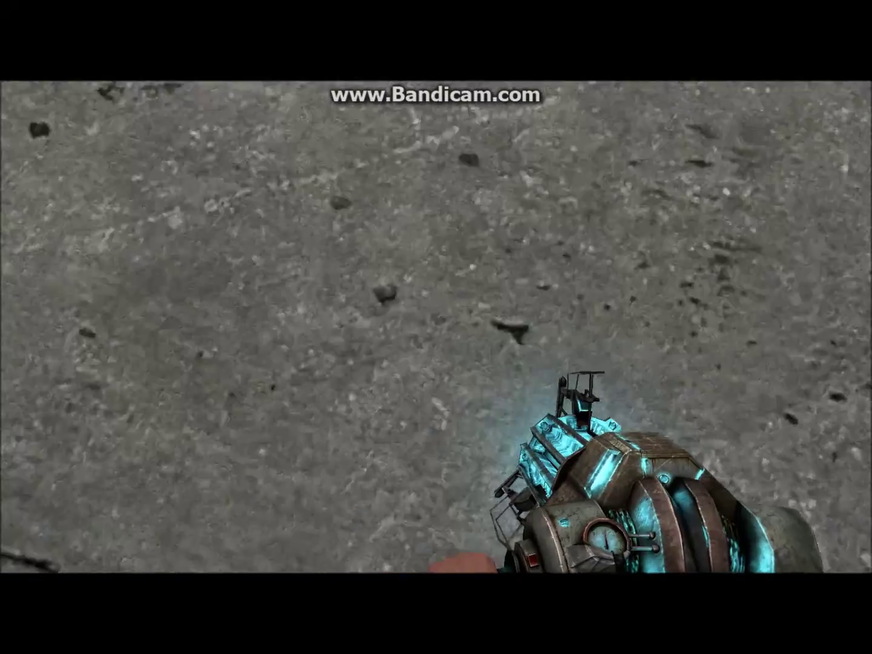
key("q")
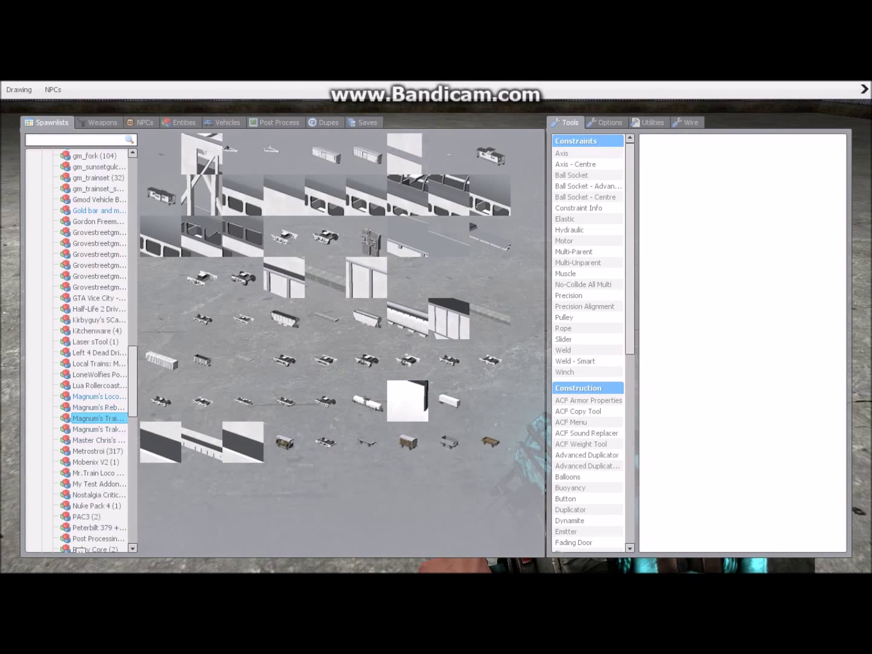
left_click(99, 396)
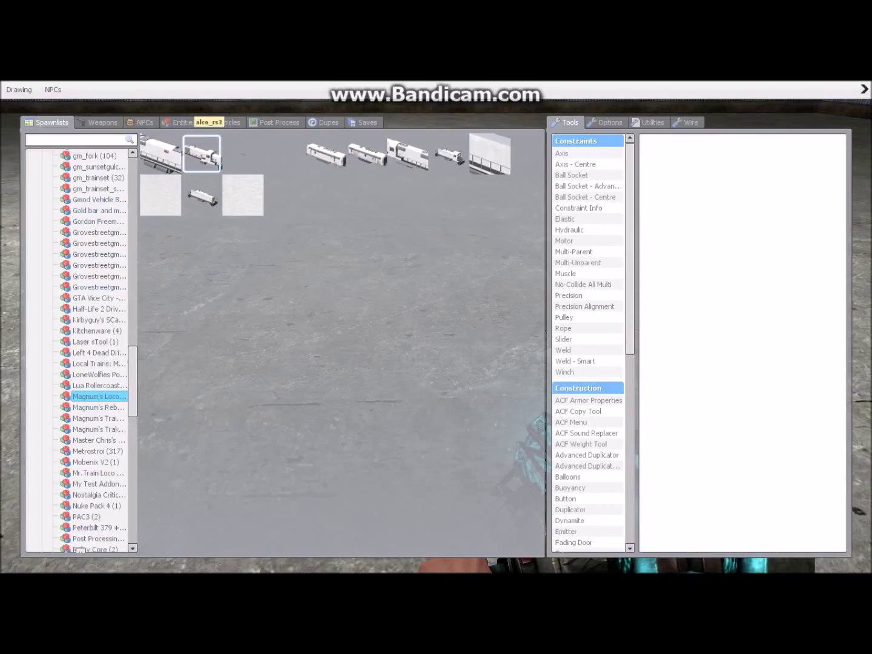
left_click(201, 153)
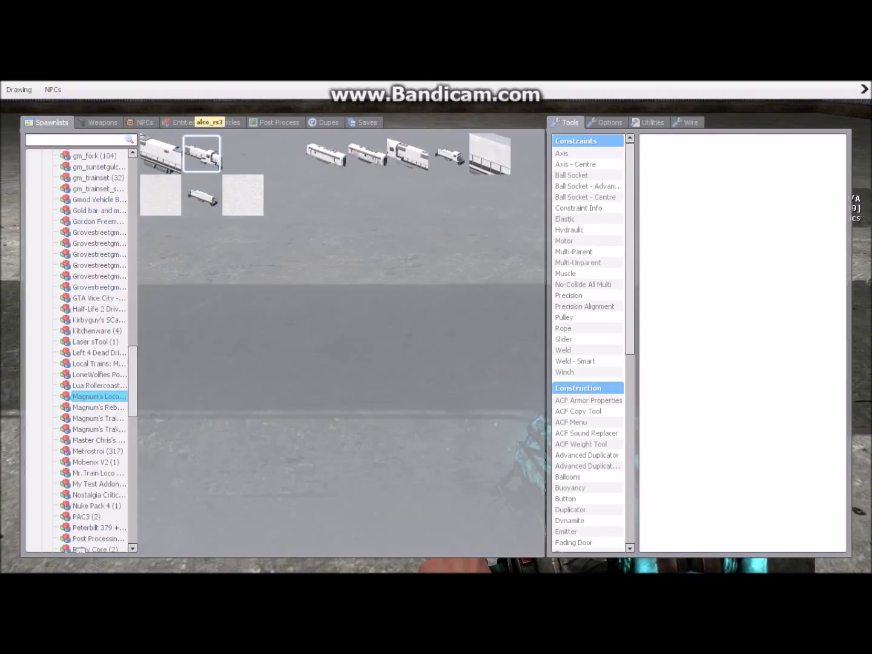
key("q")
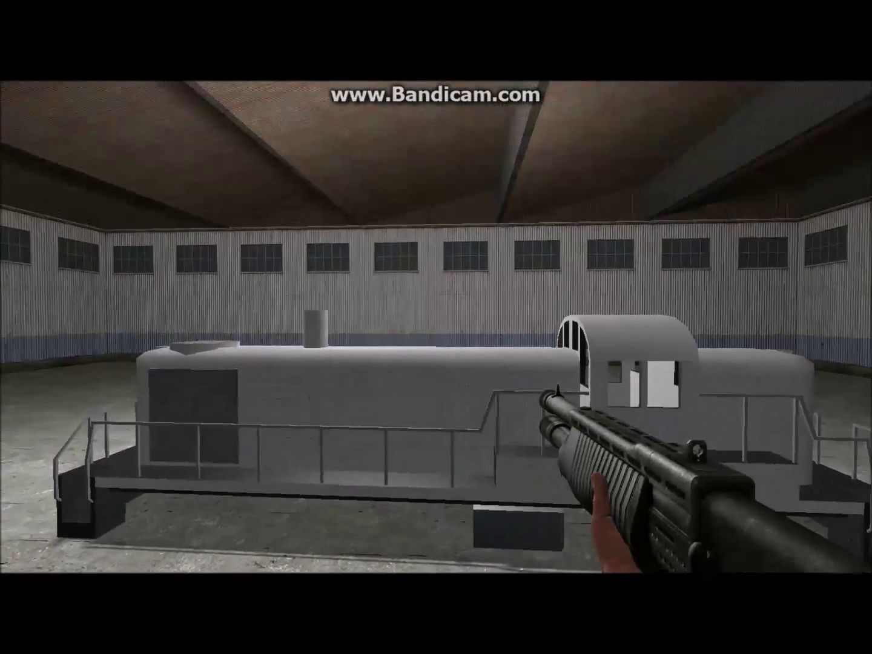
Step: Lift the alco_rs3 locomotive body off the floor with the physics gun and freeze it in the air
scroll(436, 327, "down", 5)
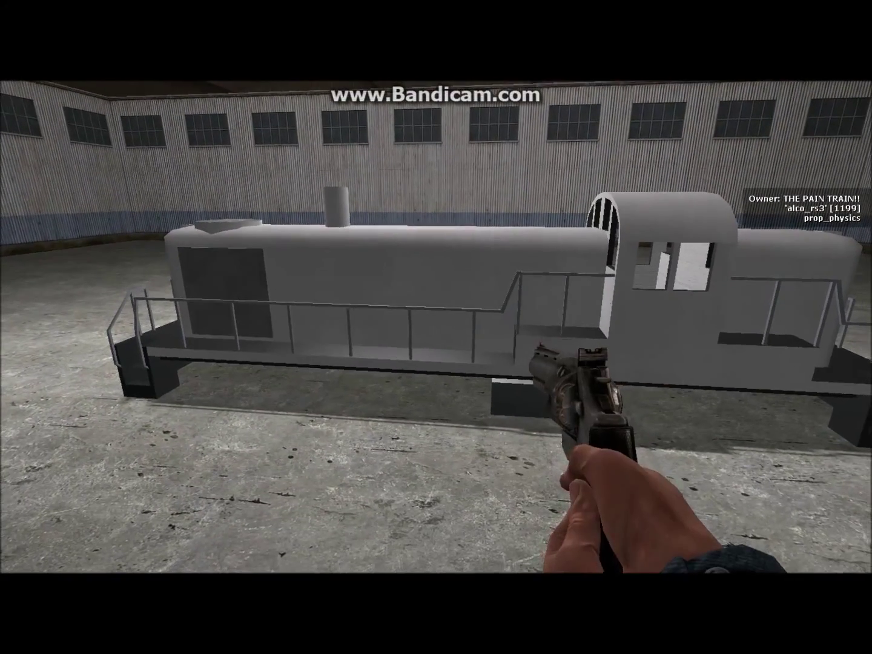
key("1")
scroll(437, 327, "up", 1)
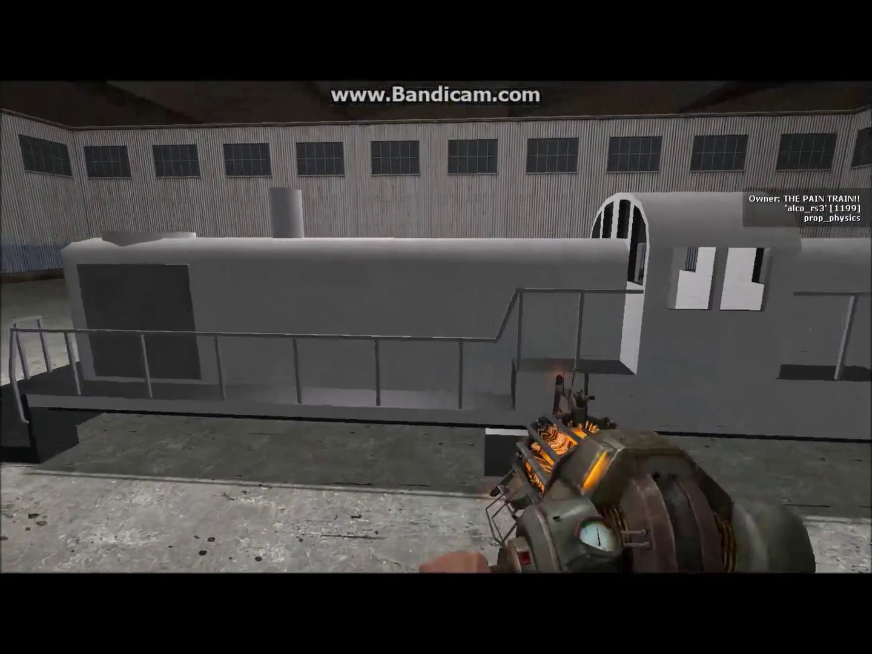
scroll(436, 327, "down", 1)
left_click_drag(437, 327, 436, 327)
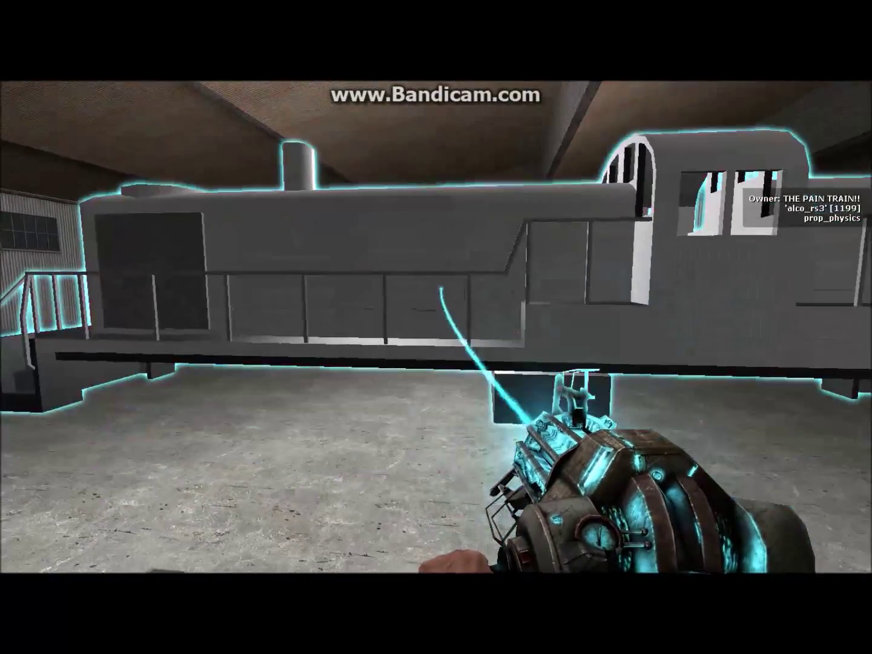
right_click(436, 328)
Step: Spawn two locobogey1 bogies from the "Magnum's Trai..." addon spawnlist on the floor beside the locomotive body
key("q")
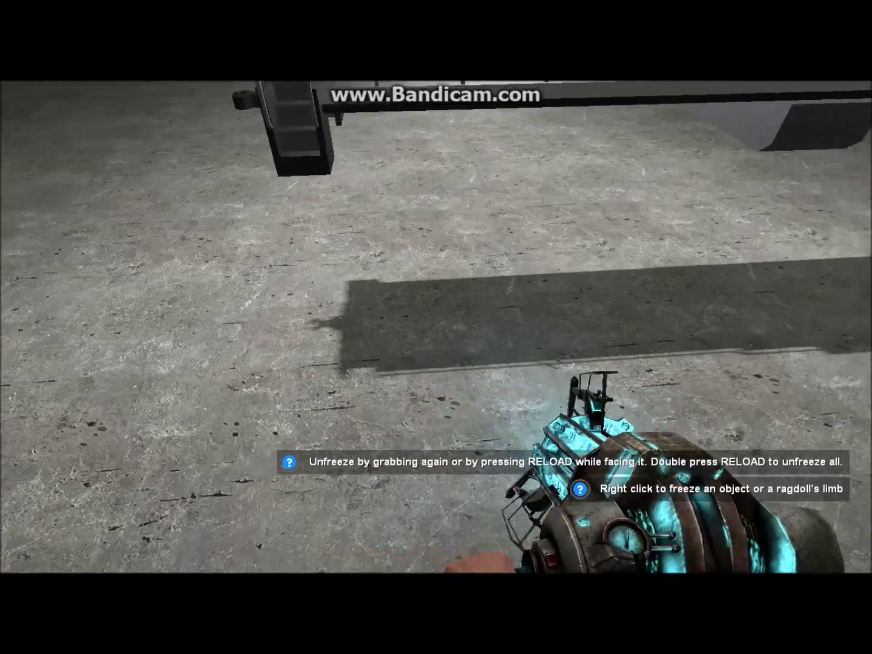
key("q")
left_click(85, 407)
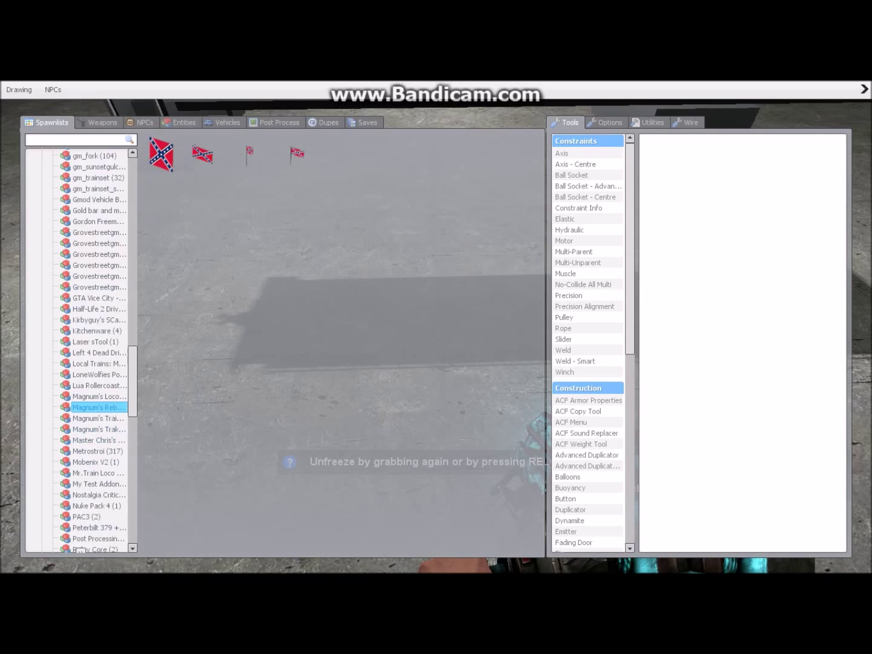
left_click(85, 418)
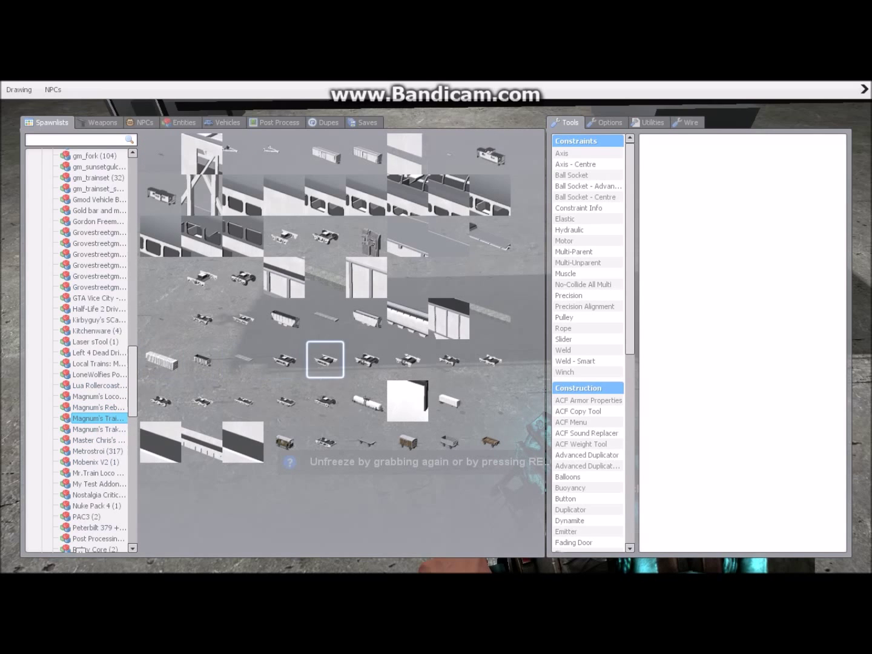
left_click(283, 360)
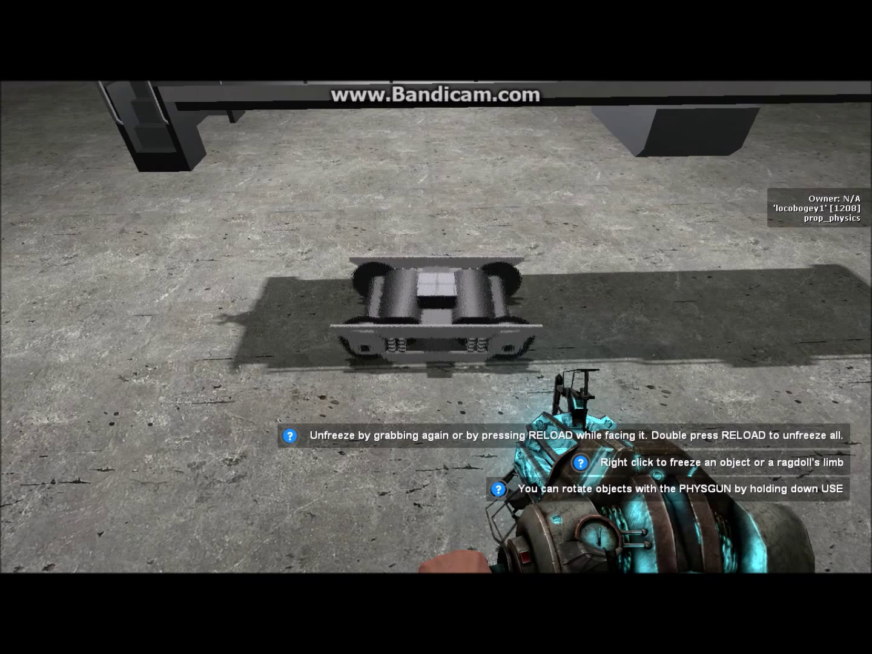
key("q")
left_click(283, 360)
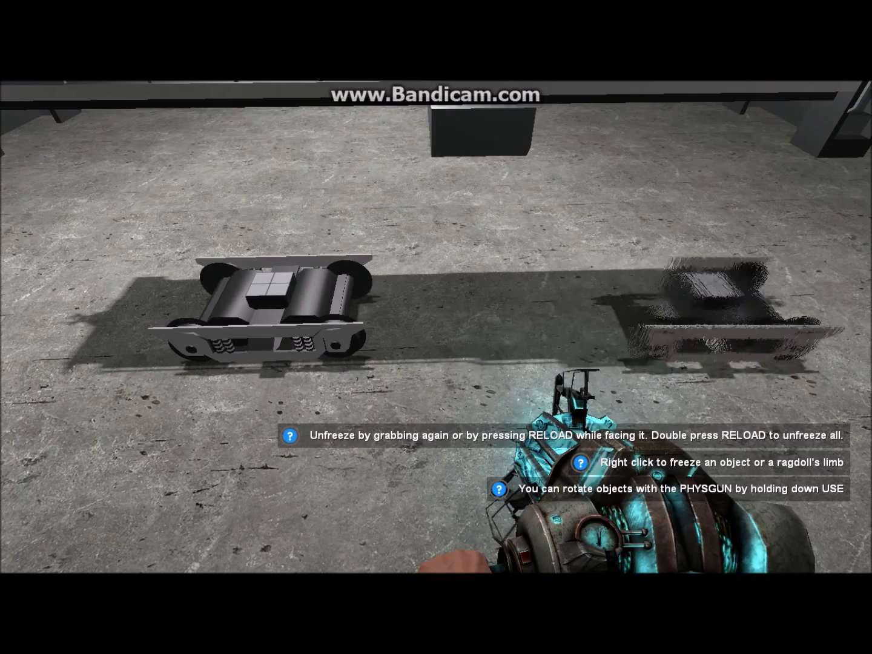
Step: Adjust the placement of the spawned locobogey1 bogies on the floor with the physics gun
key("w")
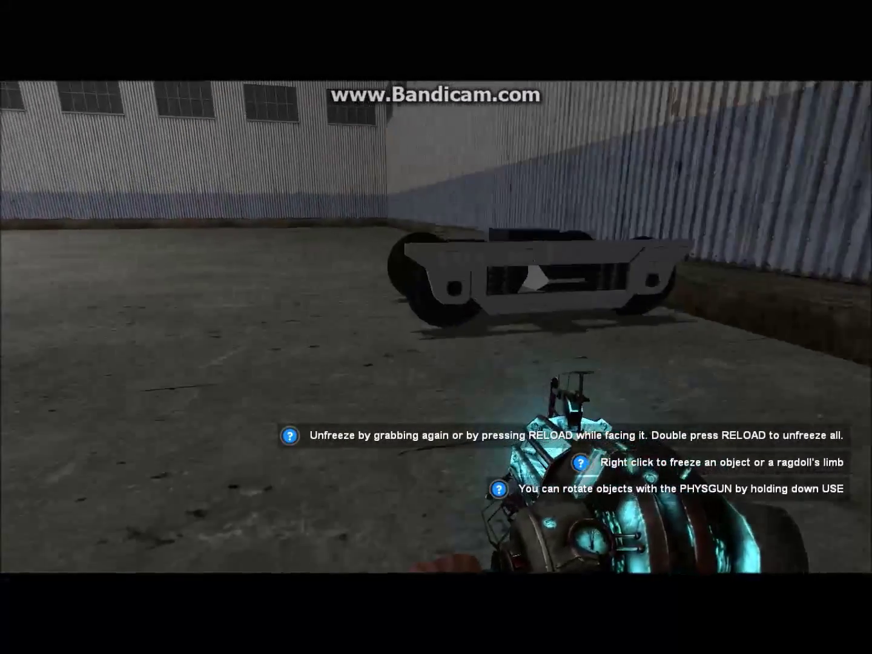
left_click(436, 327)
left_click_drag(436, 327, 436, 328)
Step: Activate the Precision constraint tool and set its tool mode to Axis
key("q")
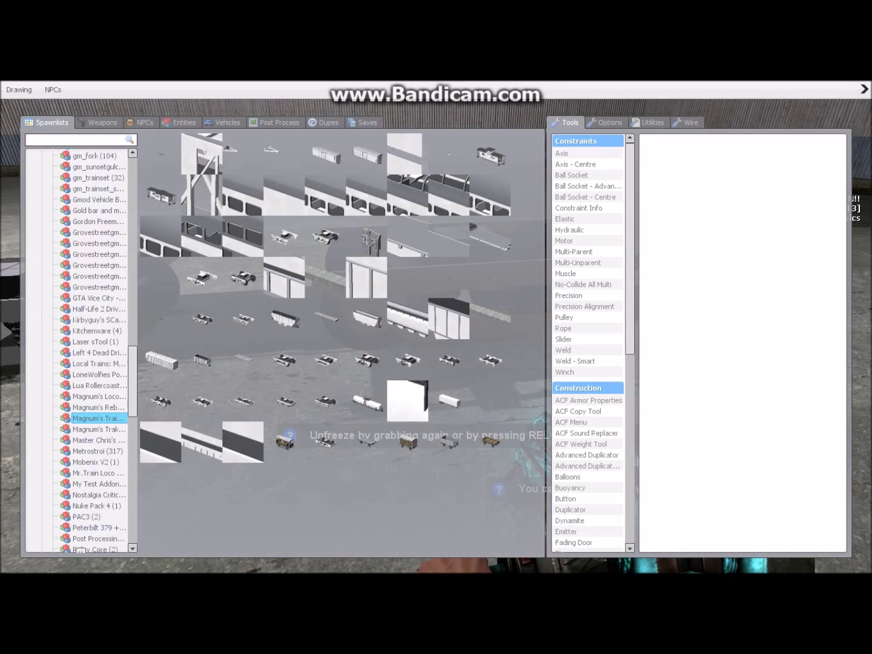
left_click(569, 296)
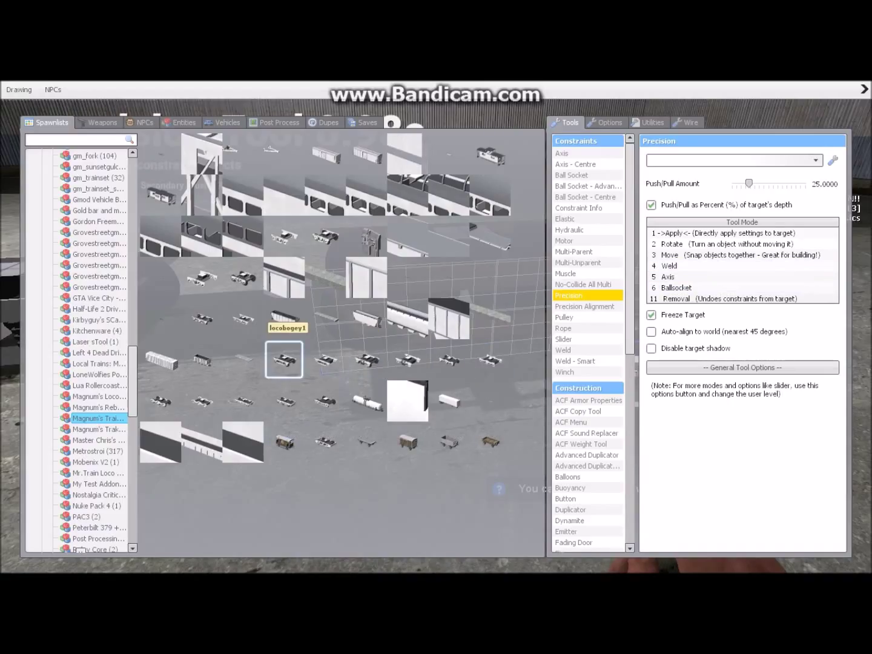
key("q")
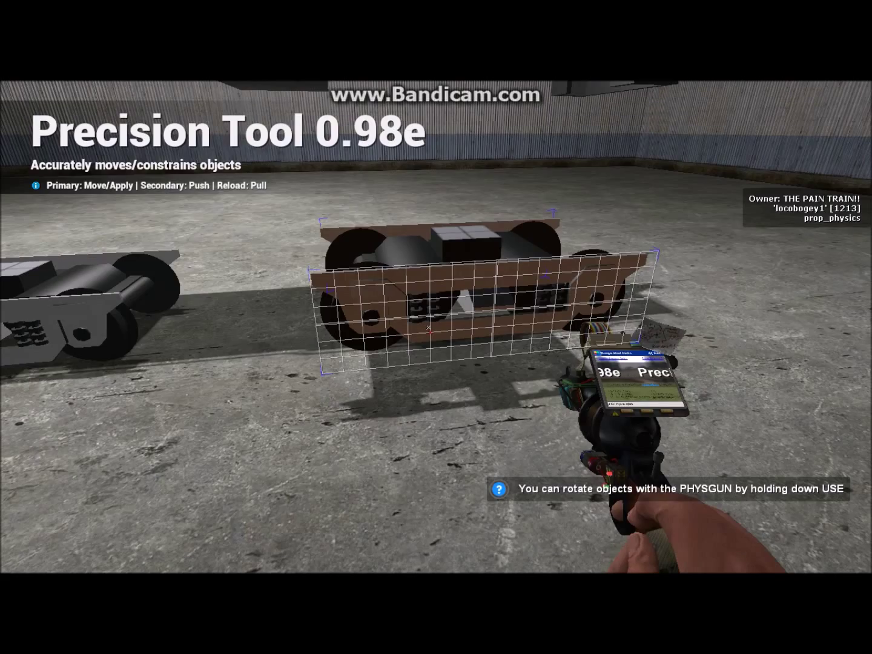
key("q")
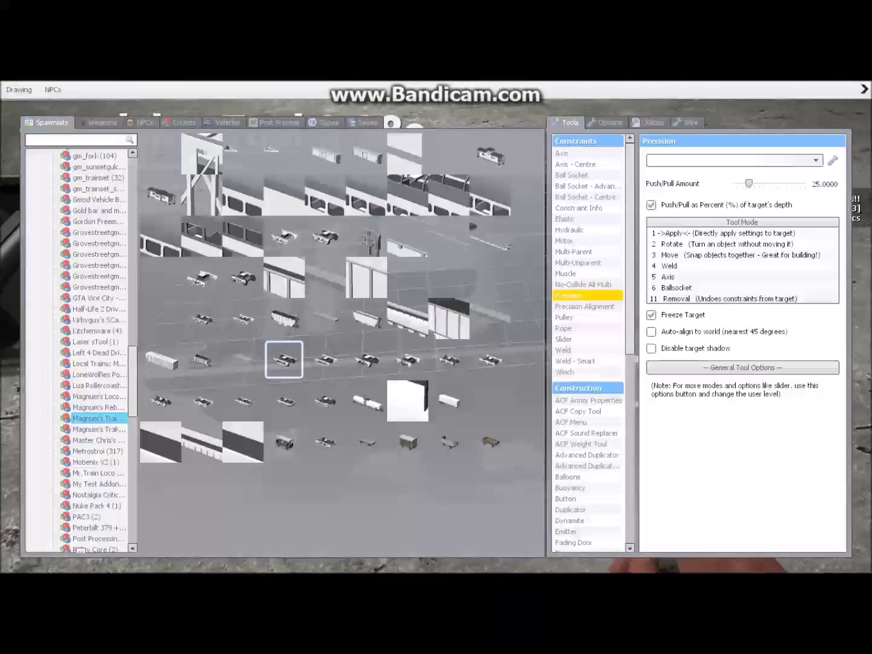
key("shift+Tab")
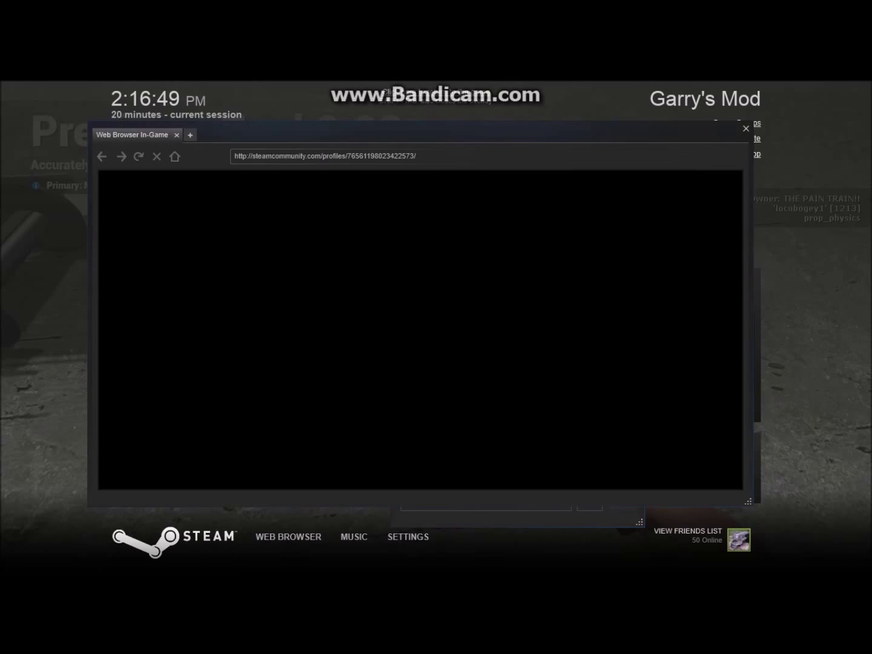
key("shift+Tab")
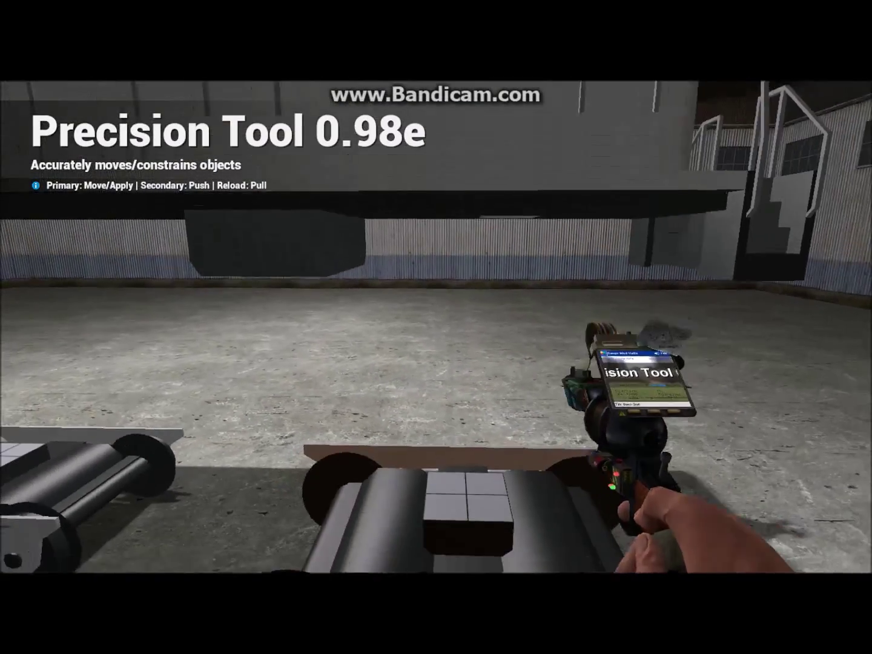
key("q")
key("q")
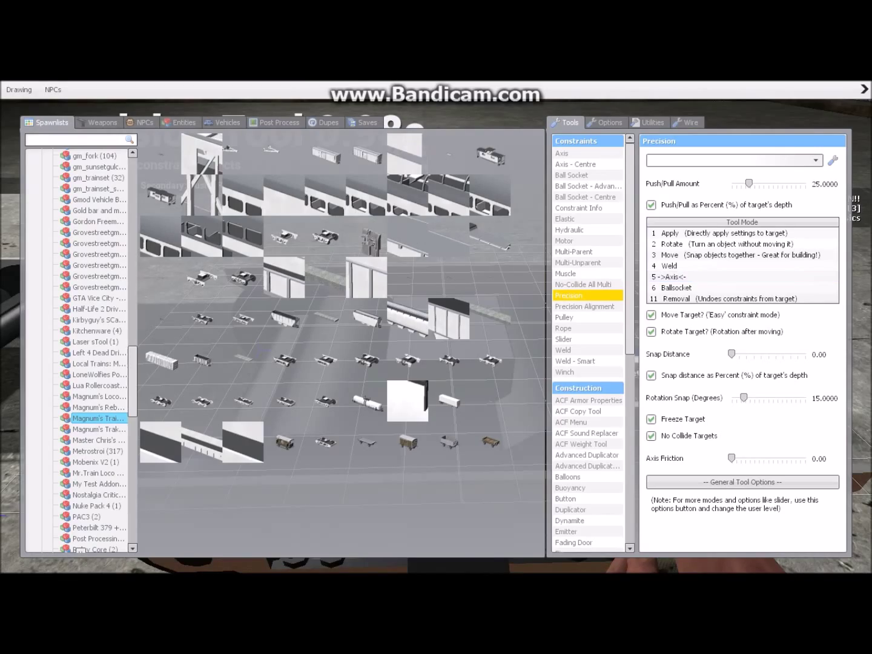
key("q")
Step: Attach the locobogey1 bogies to the underside of the alco_rs3 body with Precision axis constraints
left_click(436, 327)
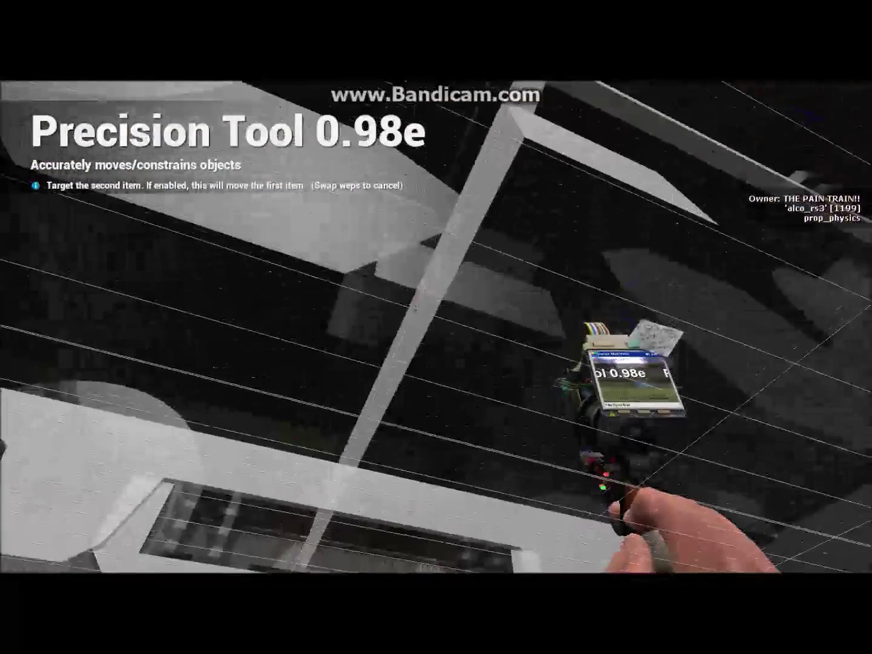
key("w")
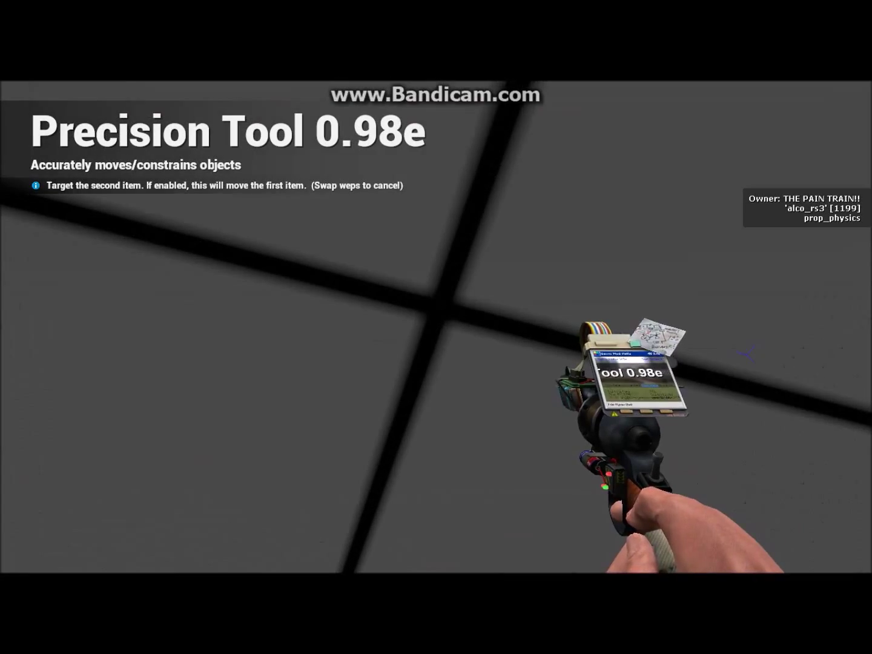
left_click(437, 327)
key("s")
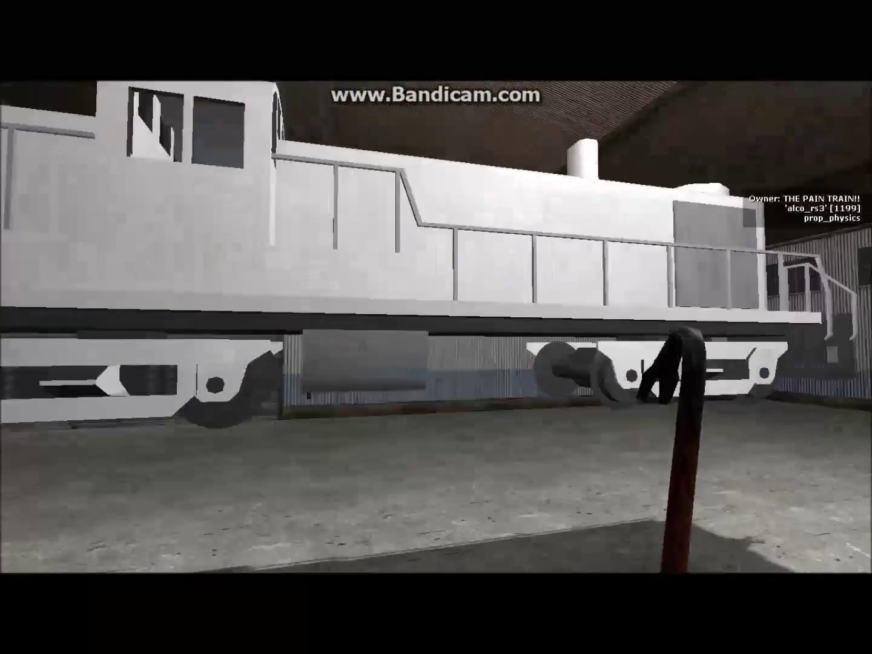
Step: Search the Wire tools for "light" and equip the Light tool for use on the locomotive body
key("q")
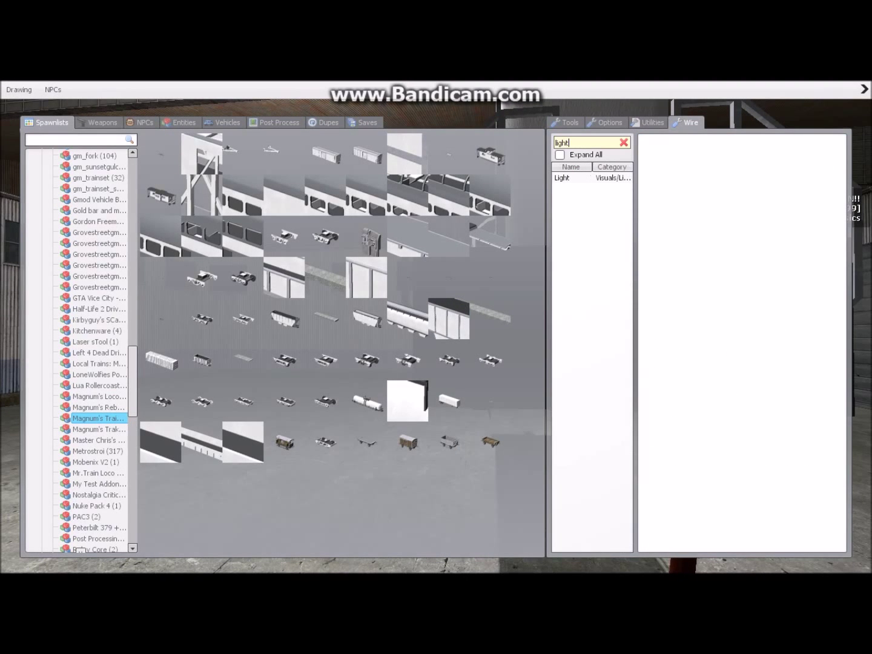
left_click(564, 178)
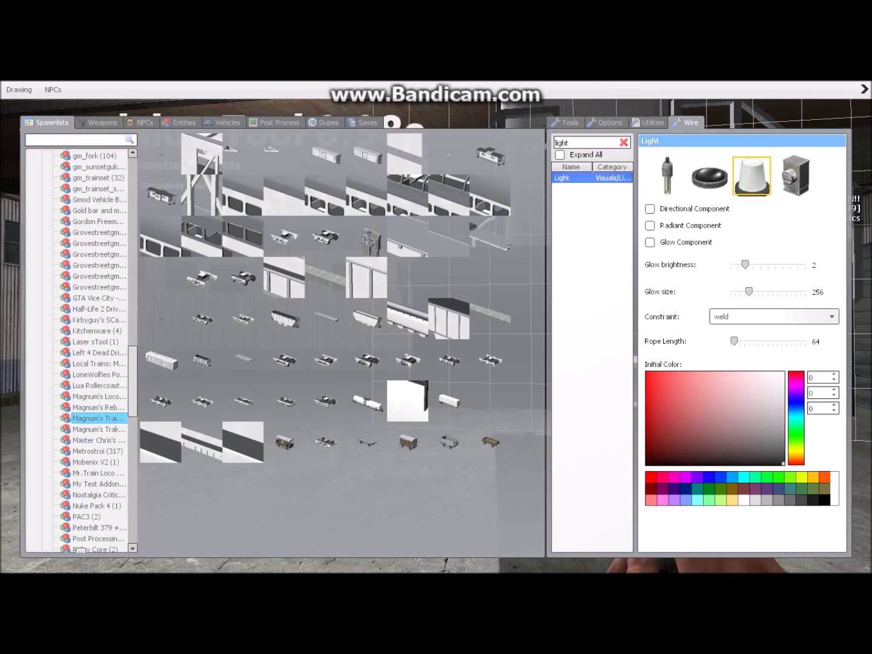
key("q")
key("q")
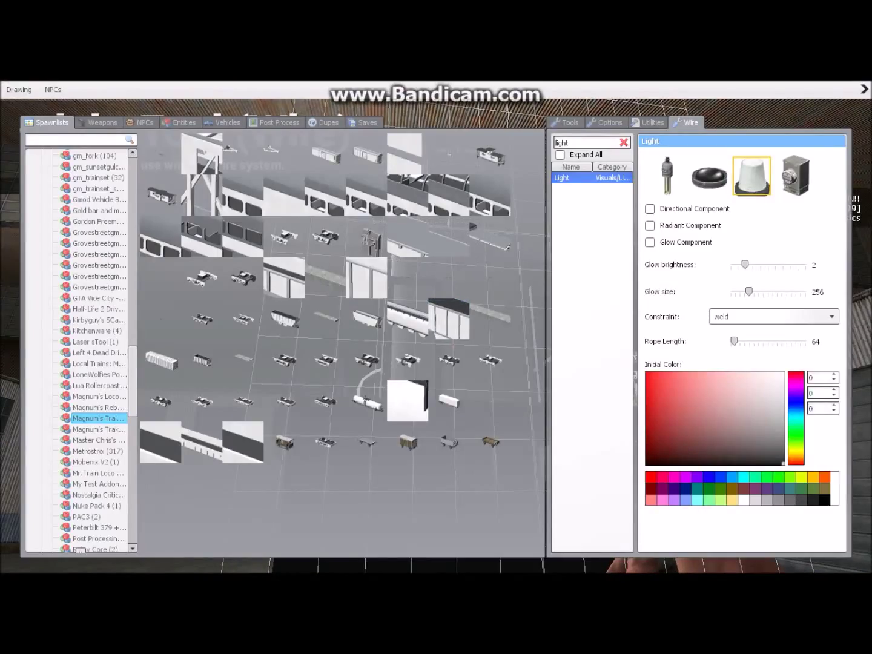
key("q")
key("w")
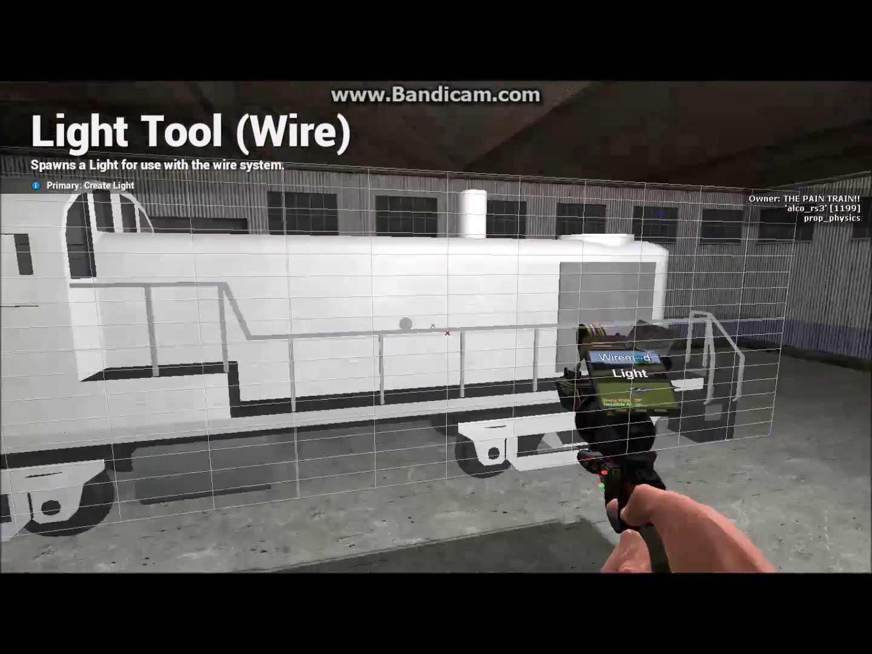
key("w")
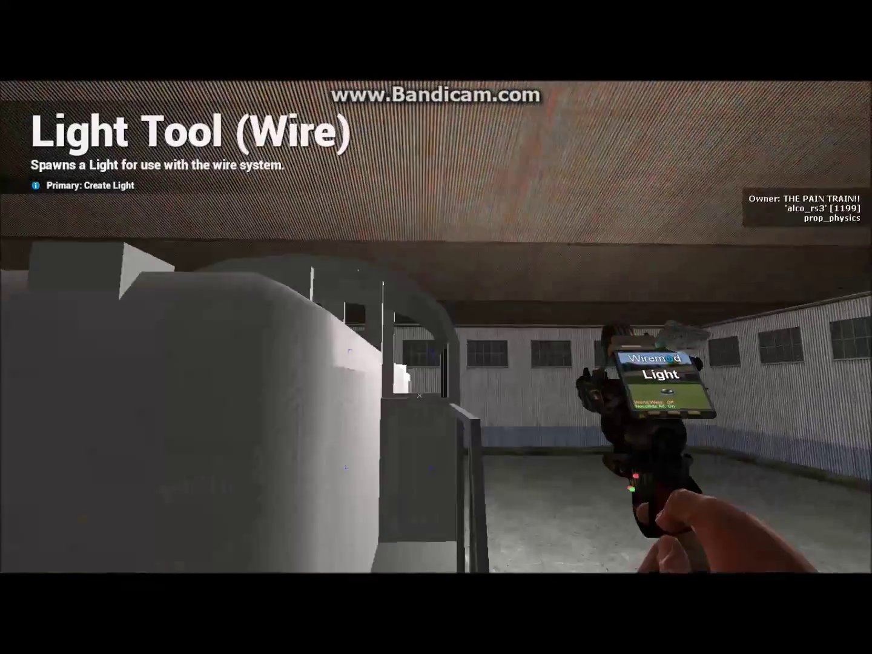
key("1")
key("q")
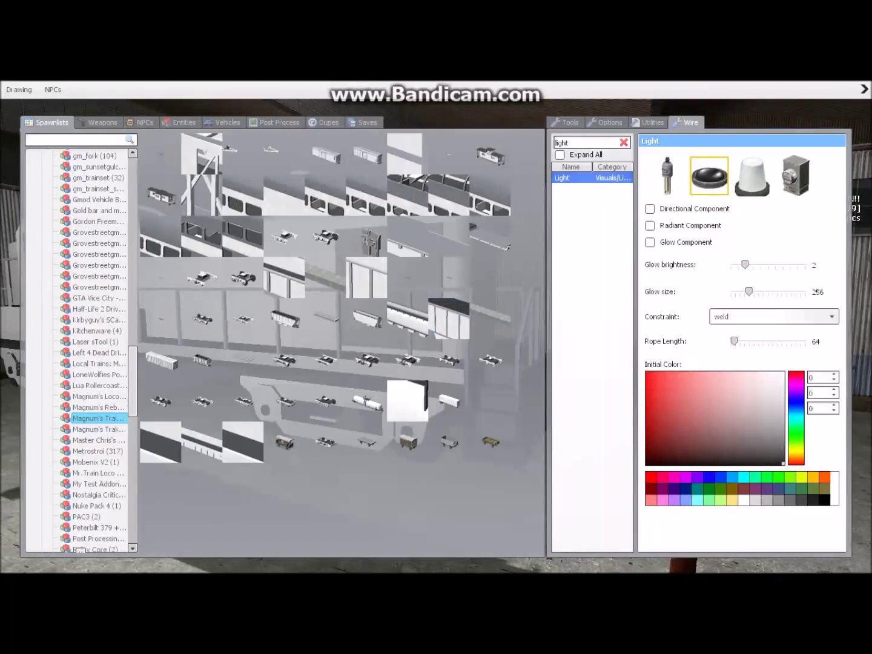
key("q")
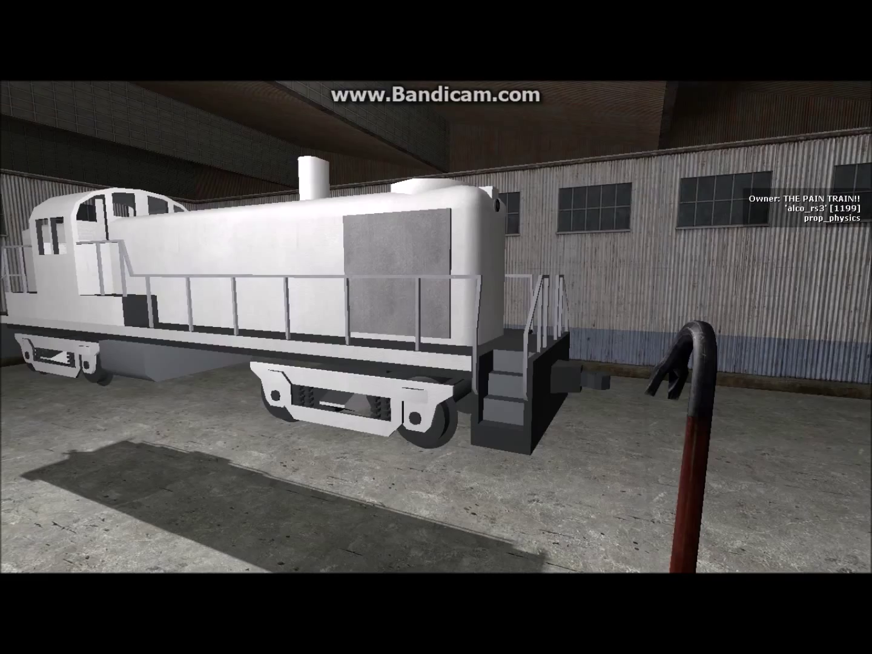
Step: Spawn the controlstand prop from the selected Magnum's addon list onto the floor beside the locomotive
key("q")
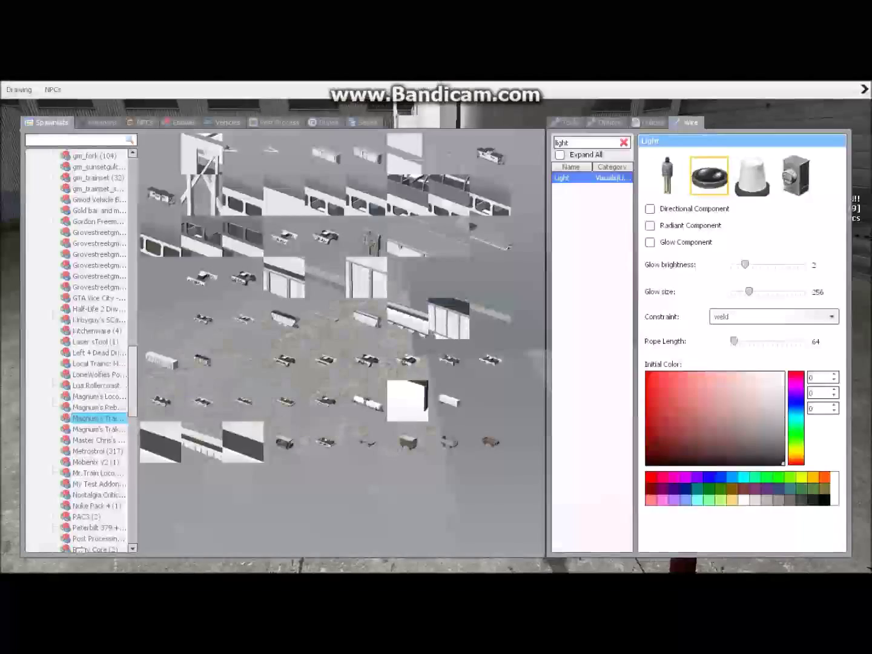
left_click(223, 123)
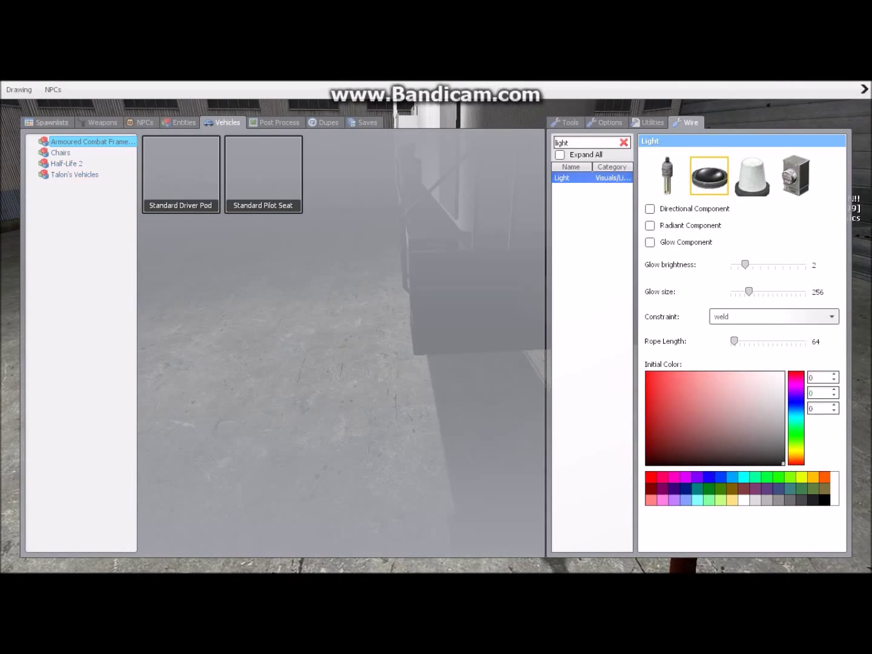
left_click(47, 123)
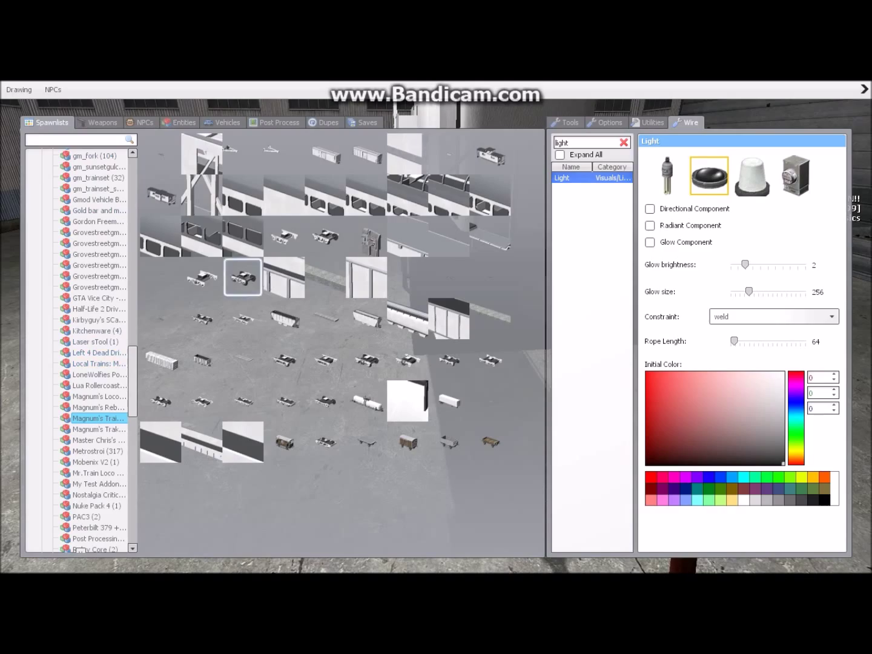
left_click(367, 238)
key("q")
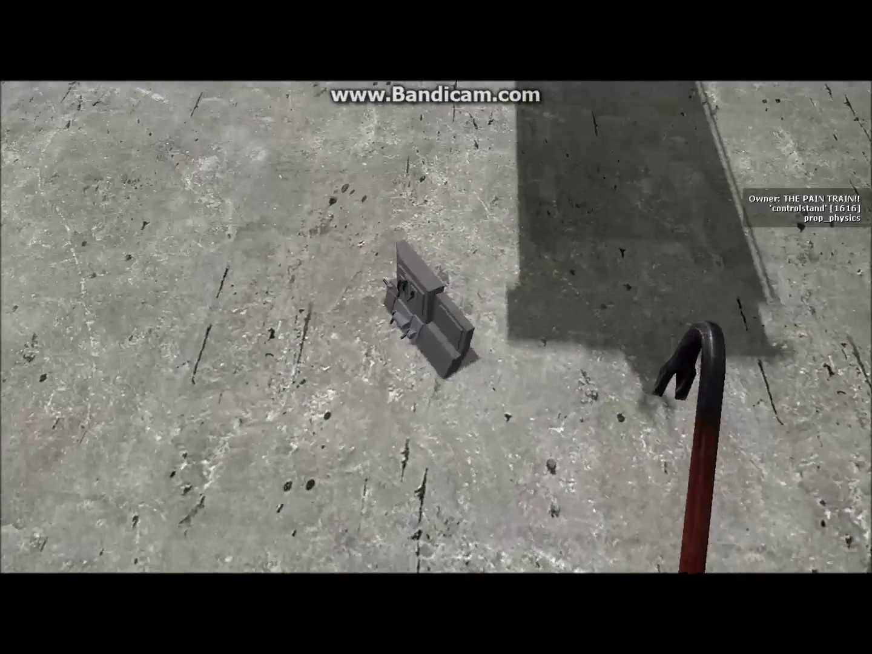
Step: Lift the controlstand off the floor with the physics gun and rotate it upright beside the locomotive
scroll(436, 327, "down", 3)
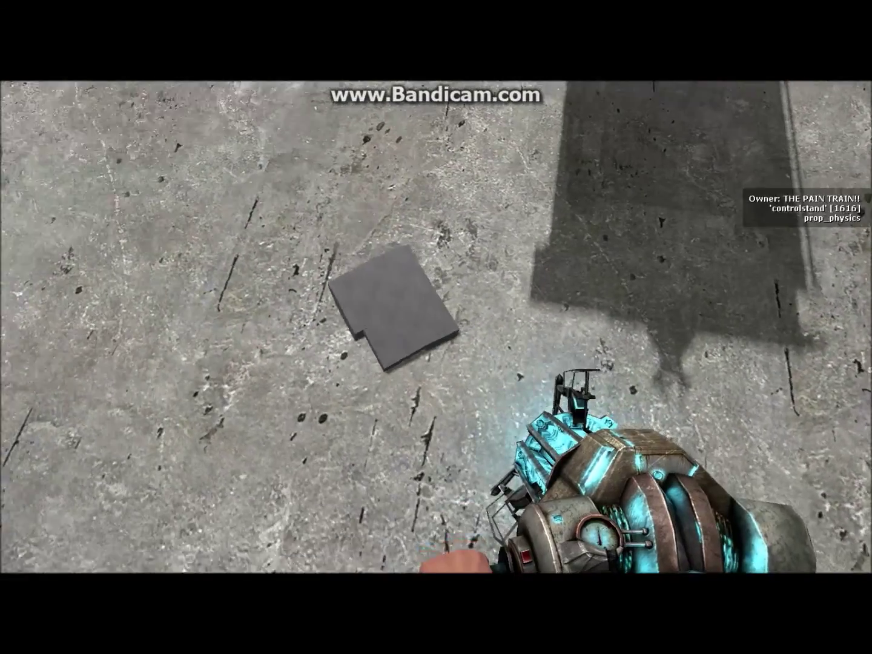
left_click(436, 327)
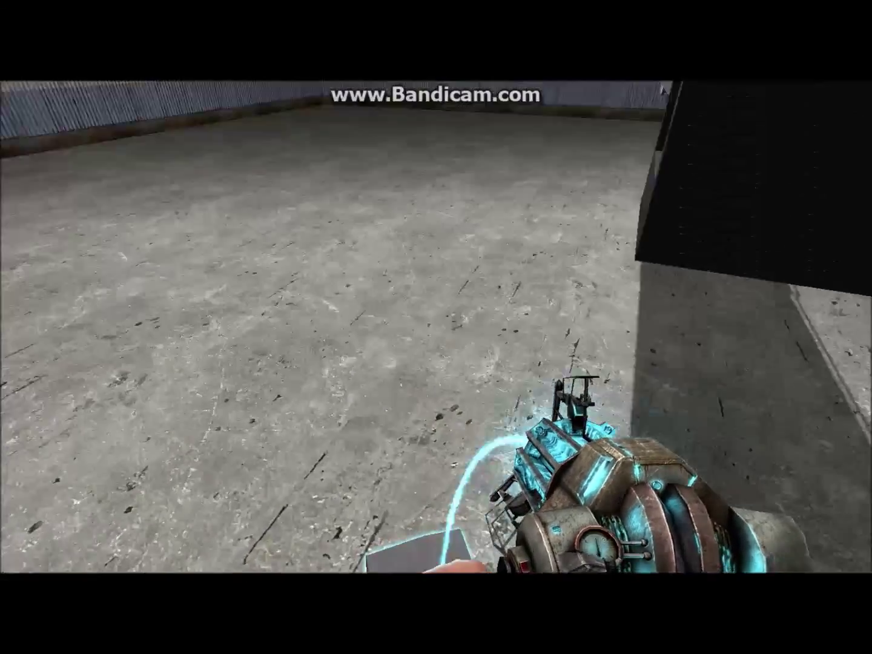
left_click_drag(436, 328, 436, 327)
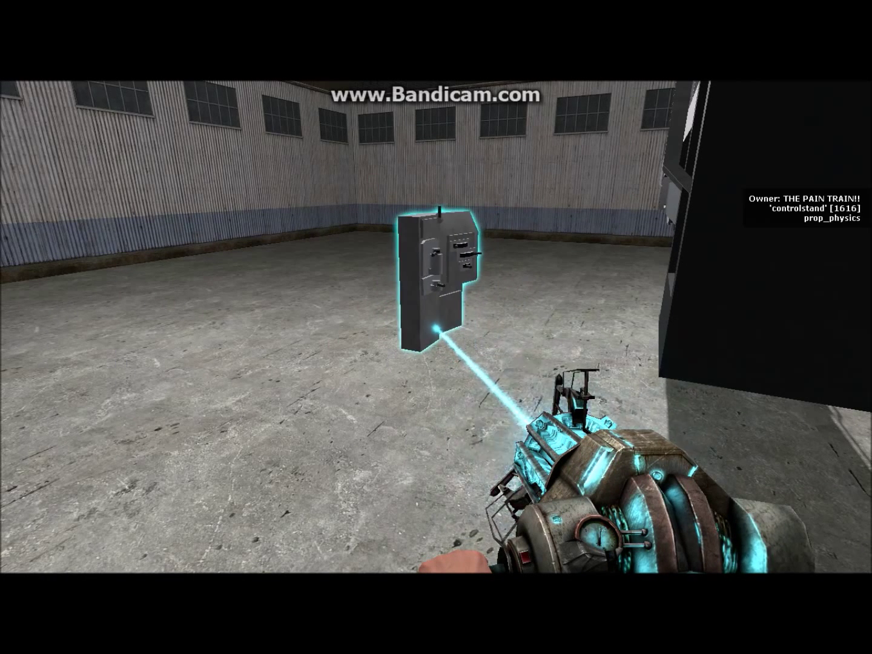
left_click_drag(437, 327, 436, 327)
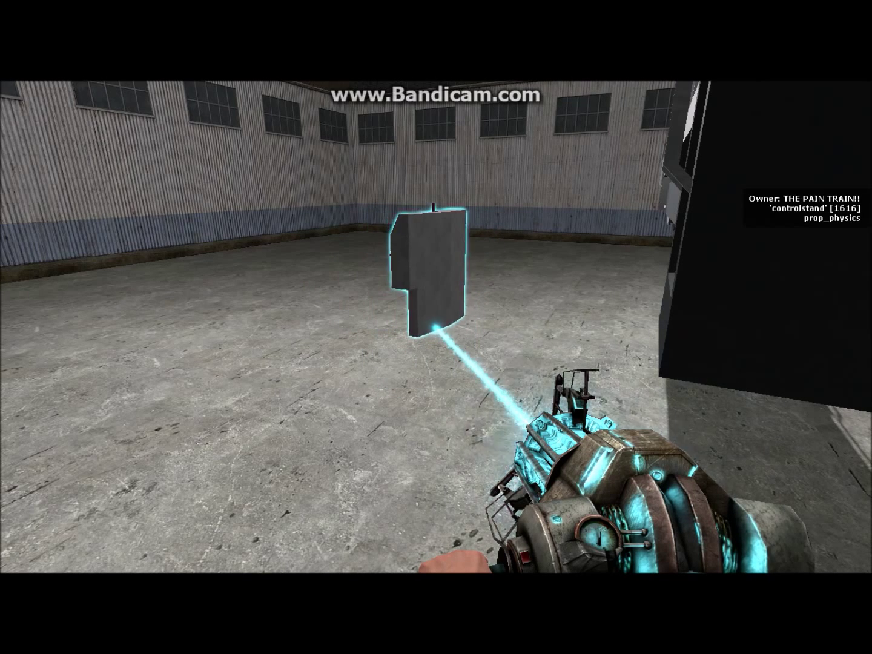
Step: Fit the controlstand inside the alco_rs3 cab with the Precision constraint tool, using its underside as the contact face
key("q")
left_click(566, 123)
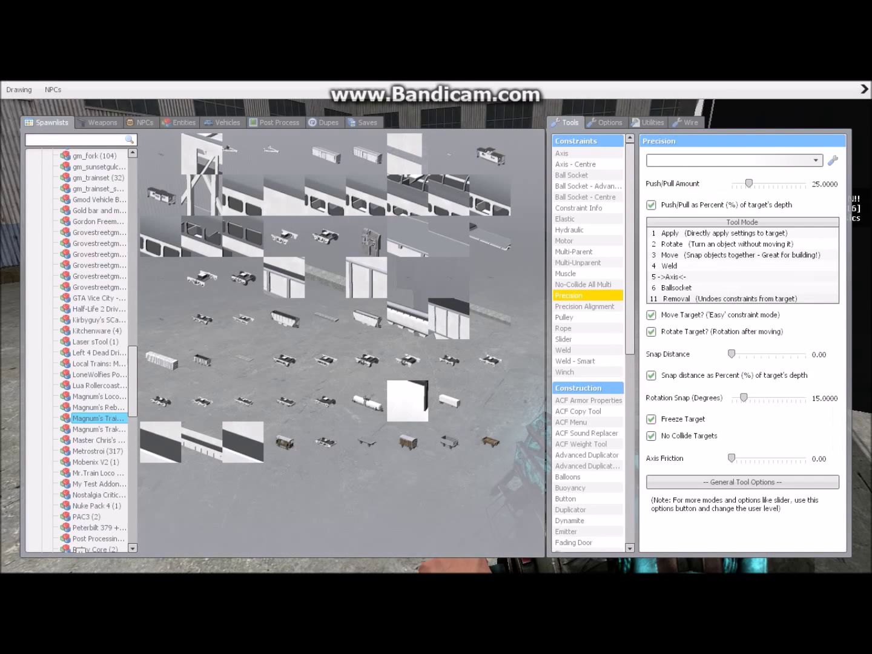
key("q")
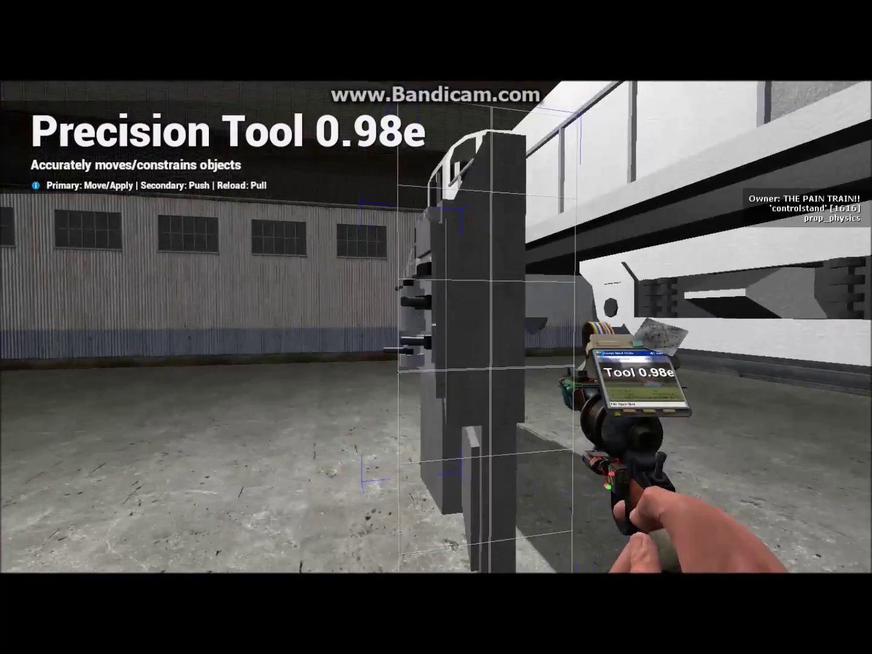
key("d")
key("w")
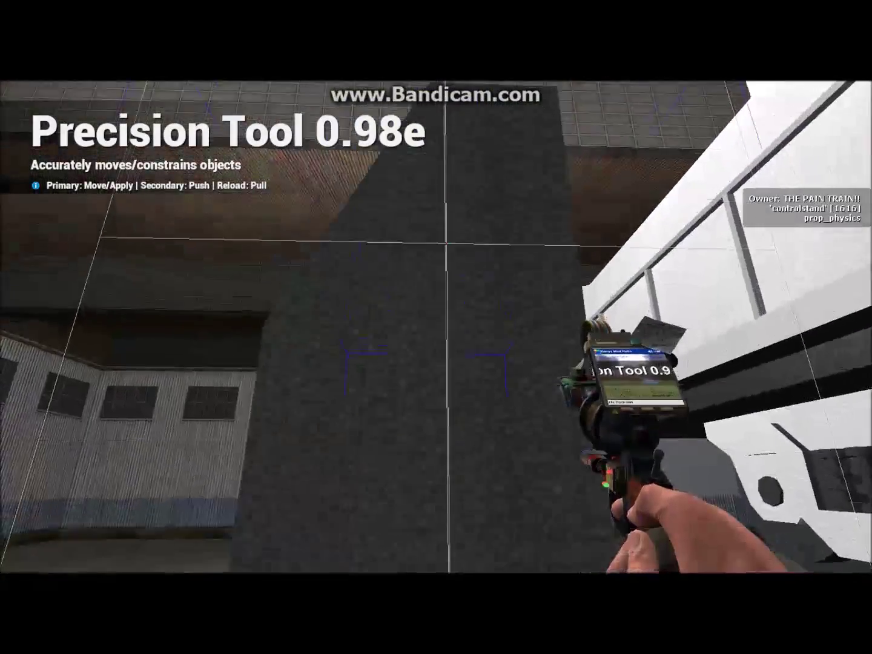
left_click(437, 327)
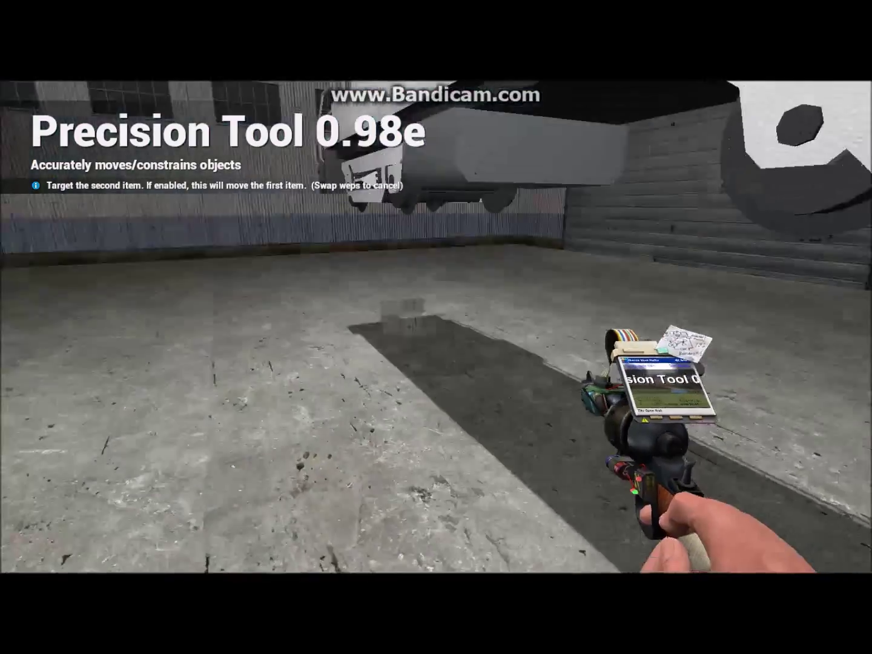
key("w")
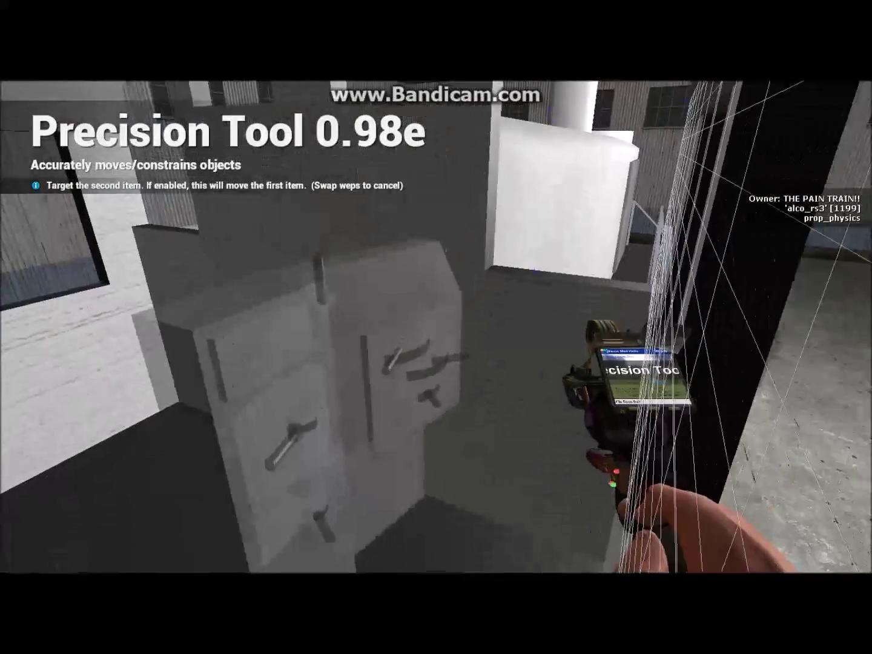
key("q")
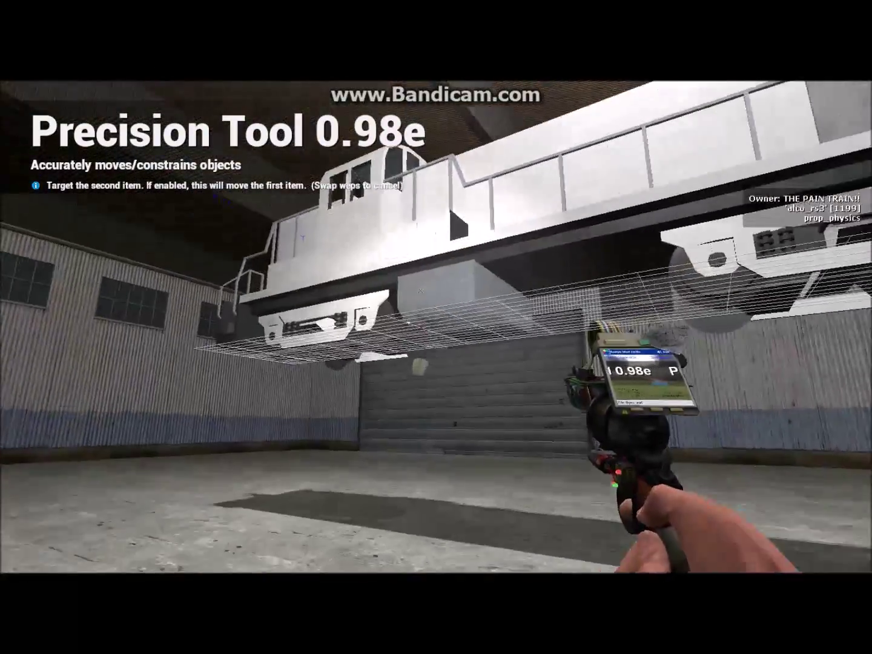
Step: Place a Wire Pod Controller on the back of the controlstand and link it to the office chair in the cab
left_click(436, 327)
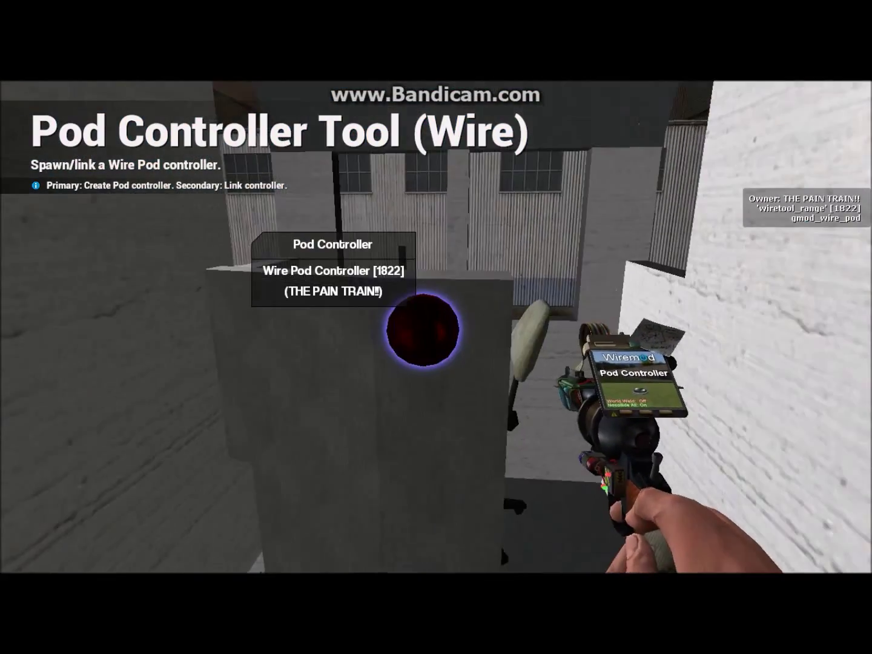
right_click(436, 327)
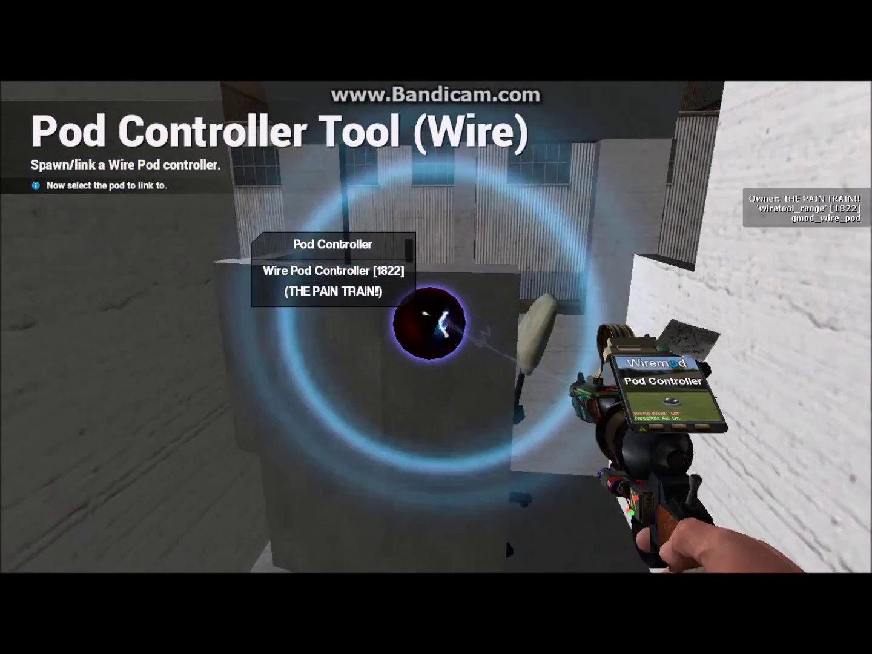
key("w")
key("d")
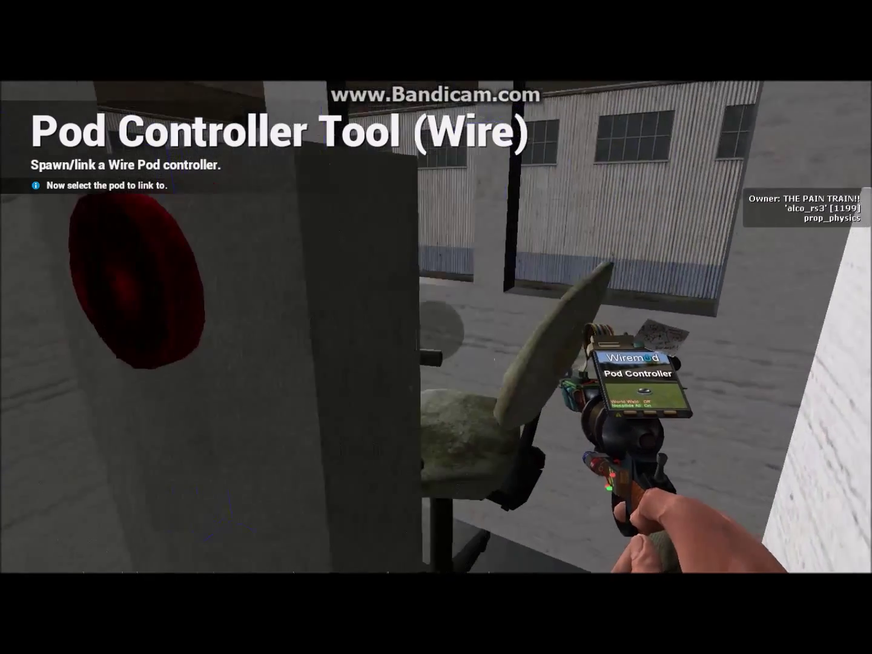
key("w")
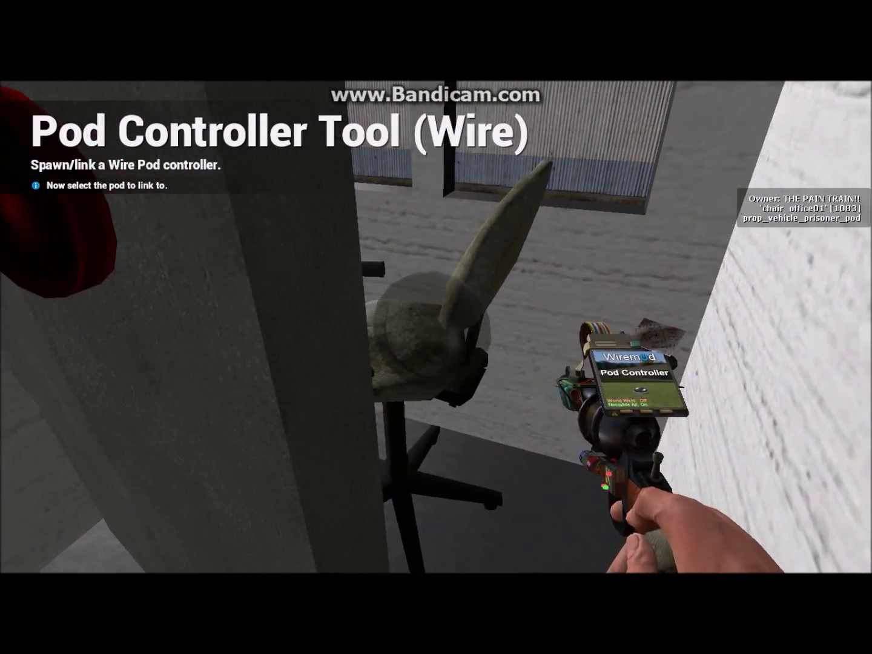
key("d")
key("a")
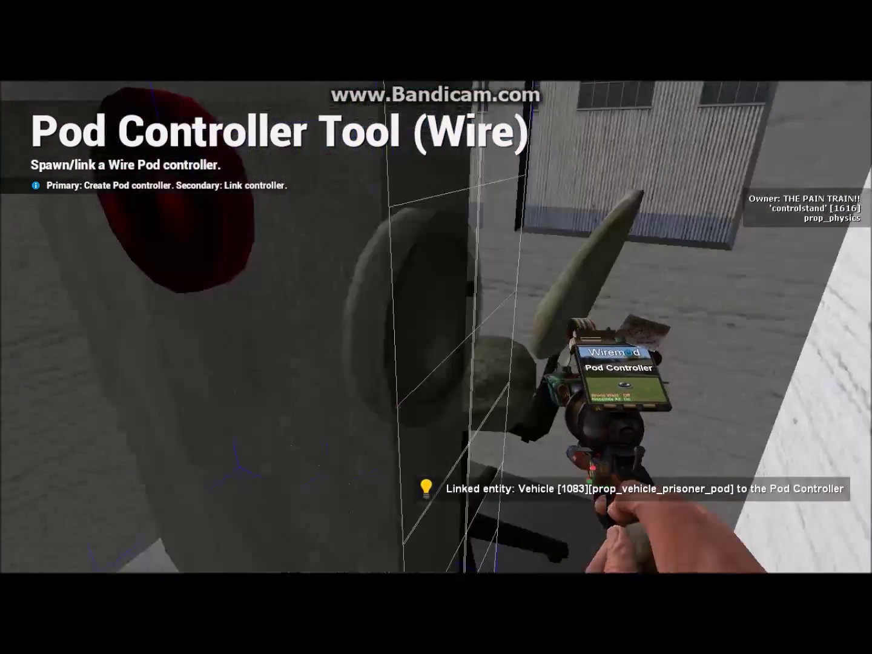
key("d")
Step: Sit in the office chair, check the linked Pod Controller in third-person view, and leave the seat
key("e")
key("ctrl")
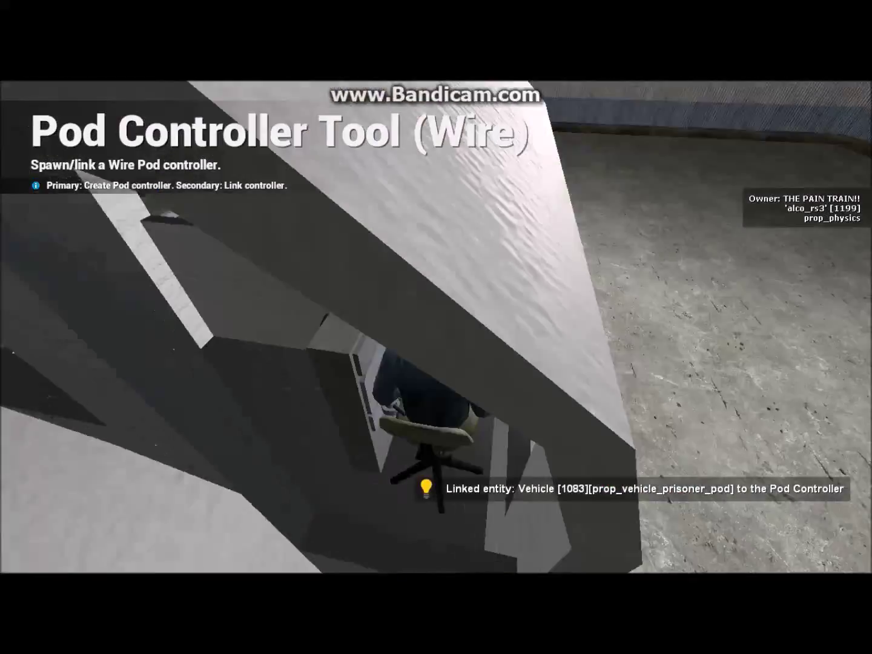
key("e")
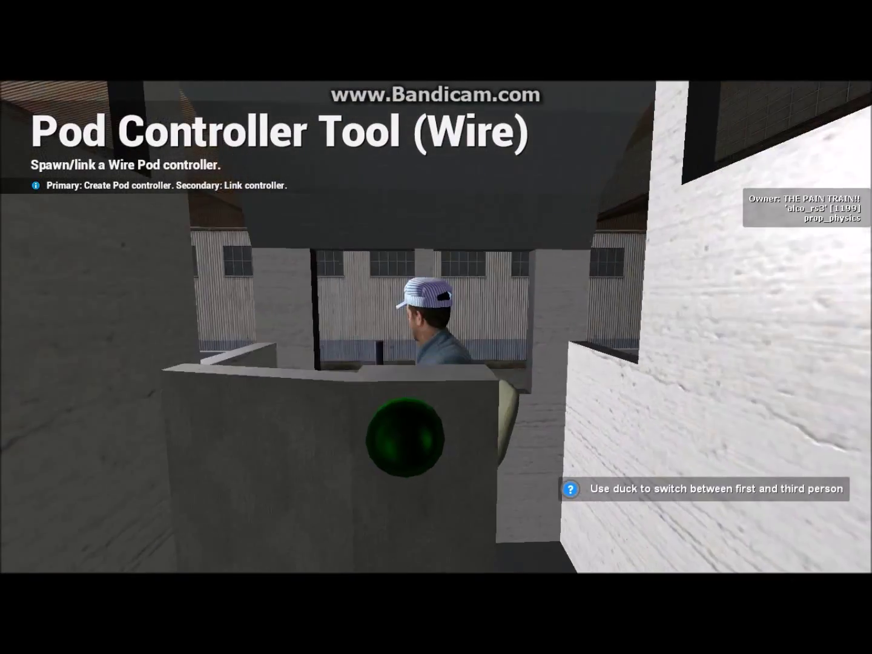
key("e")
Step: Search the Wire tools for "cons" and place a Constant Value chip with number 4 on the controlstand below the Pod Controller
key("q")
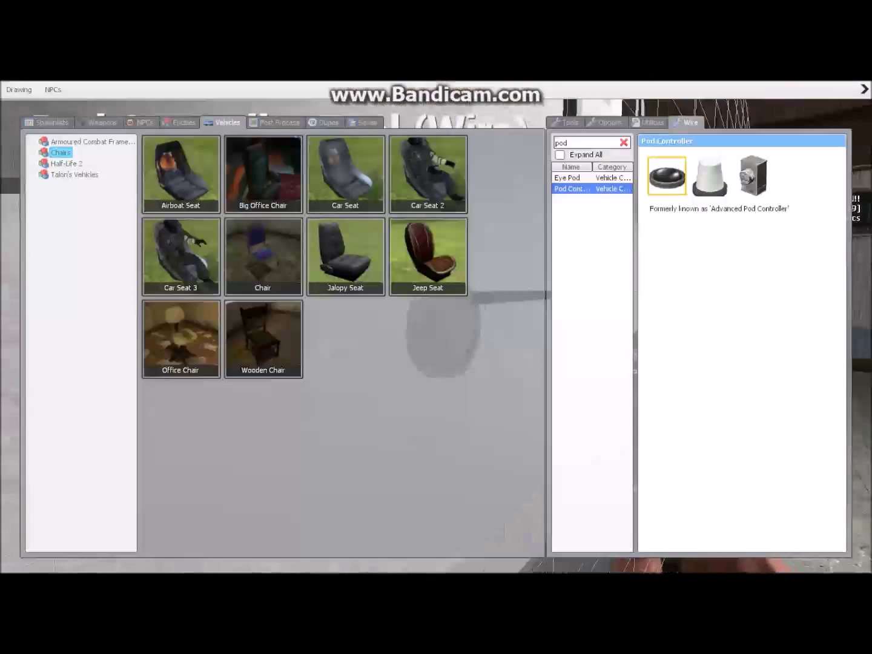
type("cons")
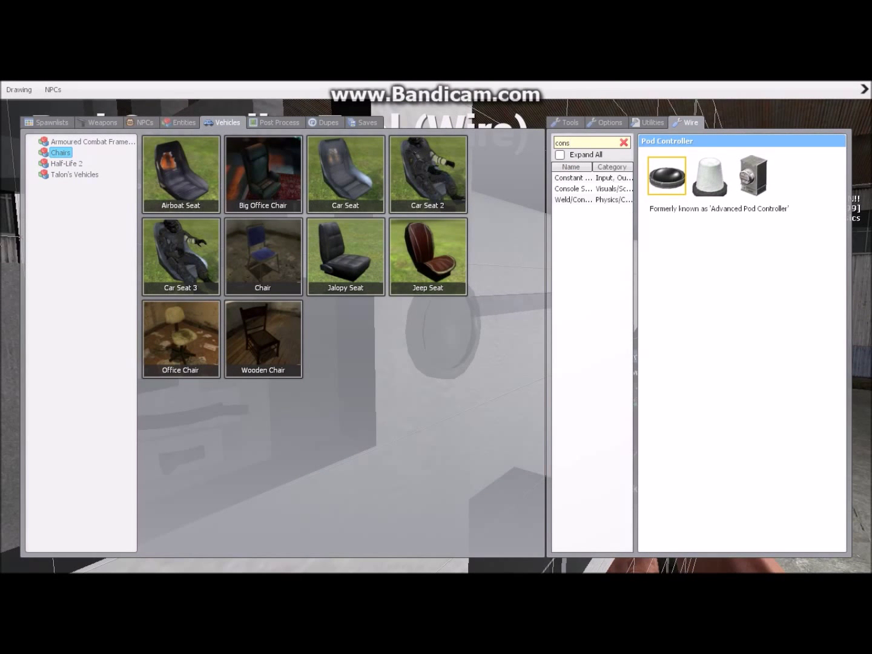
left_click(573, 177)
key("q")
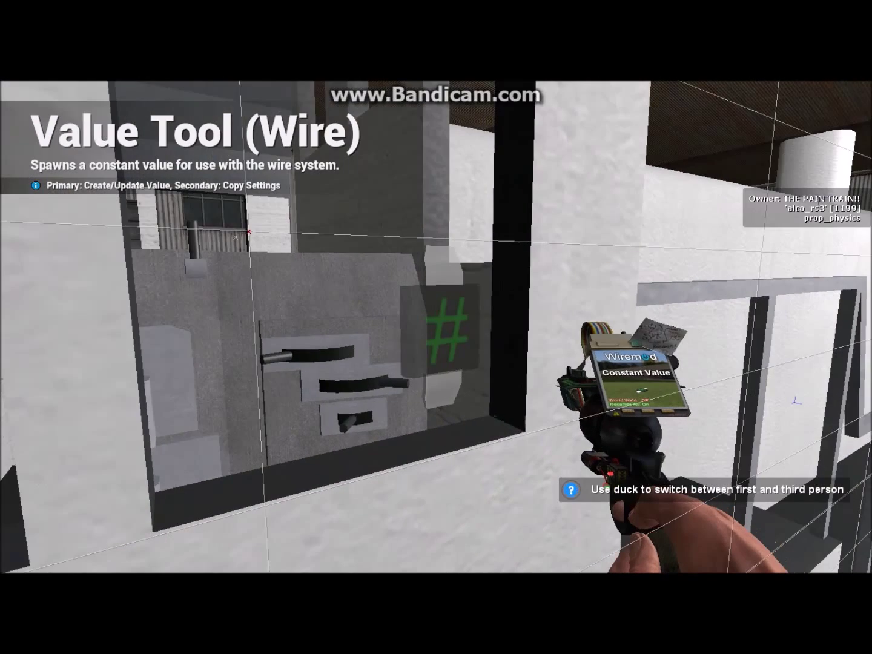
key("q")
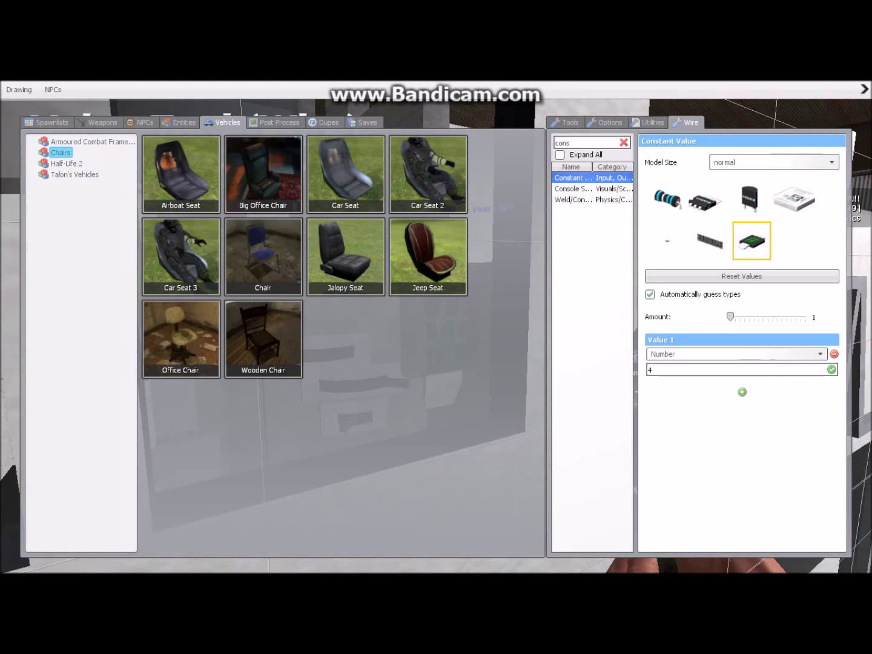
key("q")
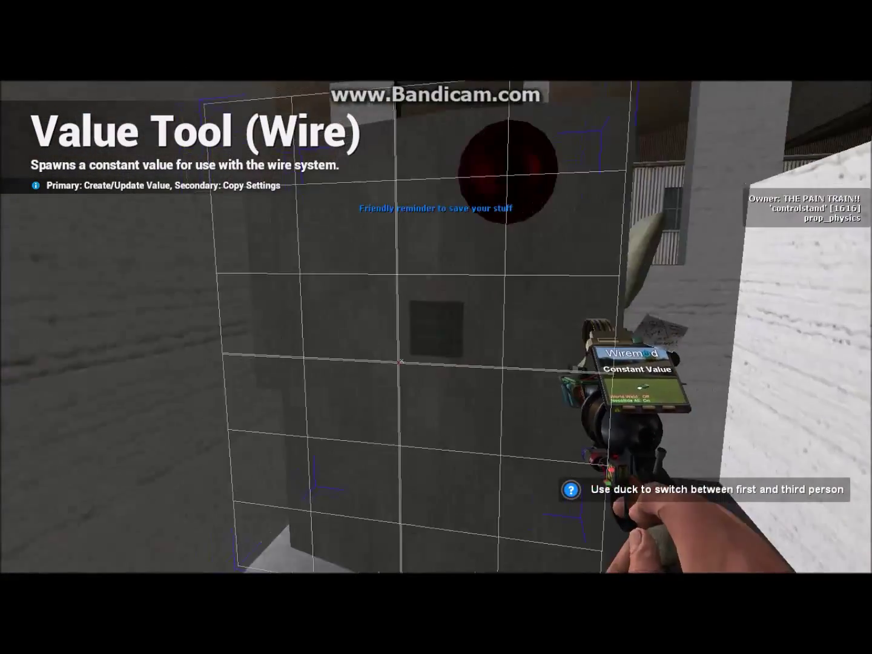
Step: Search the Wire tools for "wire" and equip the Wire Advanced tool
key("q")
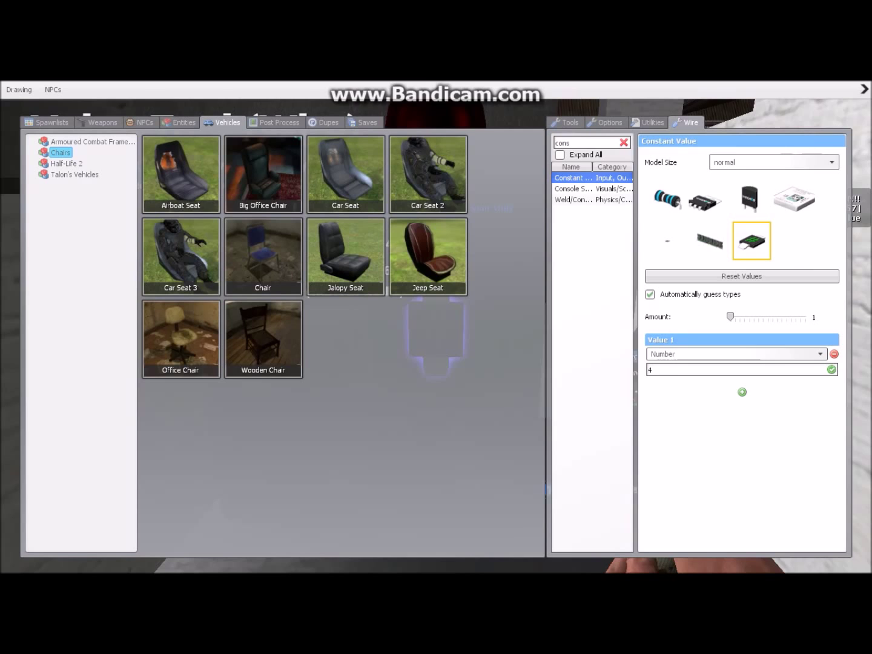
key("BackSpace")
key("BackSpace")
key("BackSpace")
key("BackSpace")
type("wire")
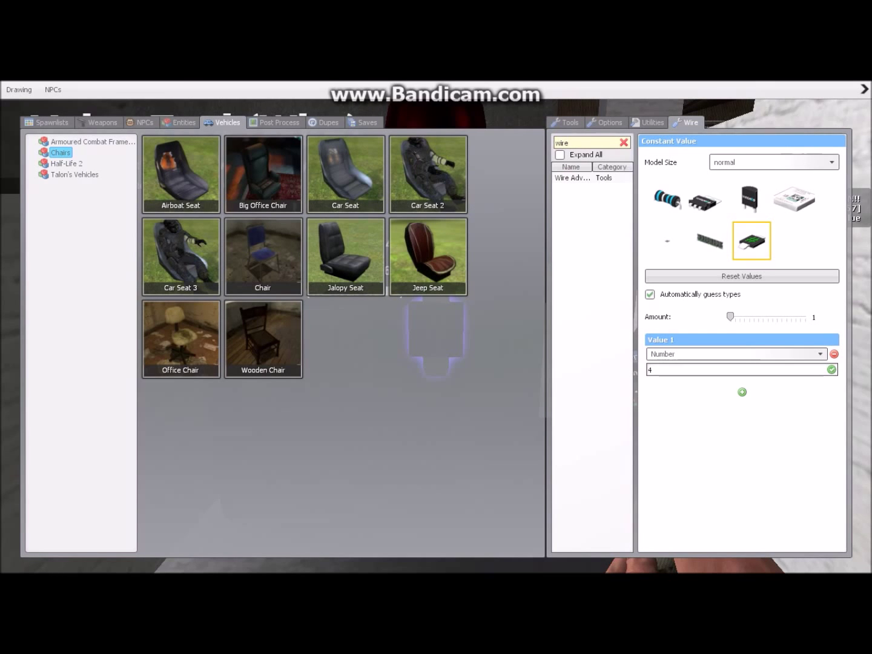
left_click(574, 177)
key("q")
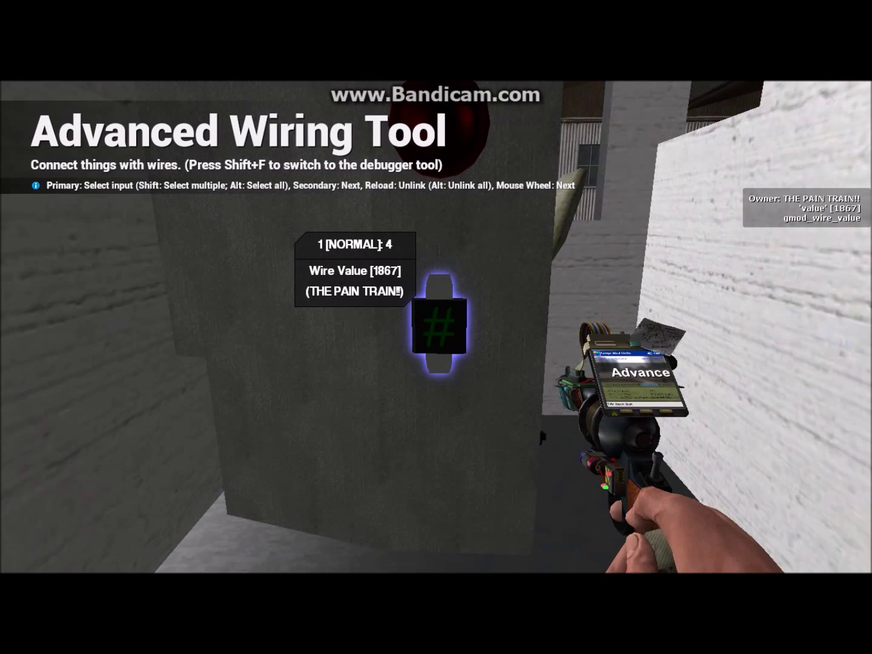
Step: Wire the Pod Controller's Crosshairs input to output 1 of the Constant Value chip
scroll(436, 327, "down", 4)
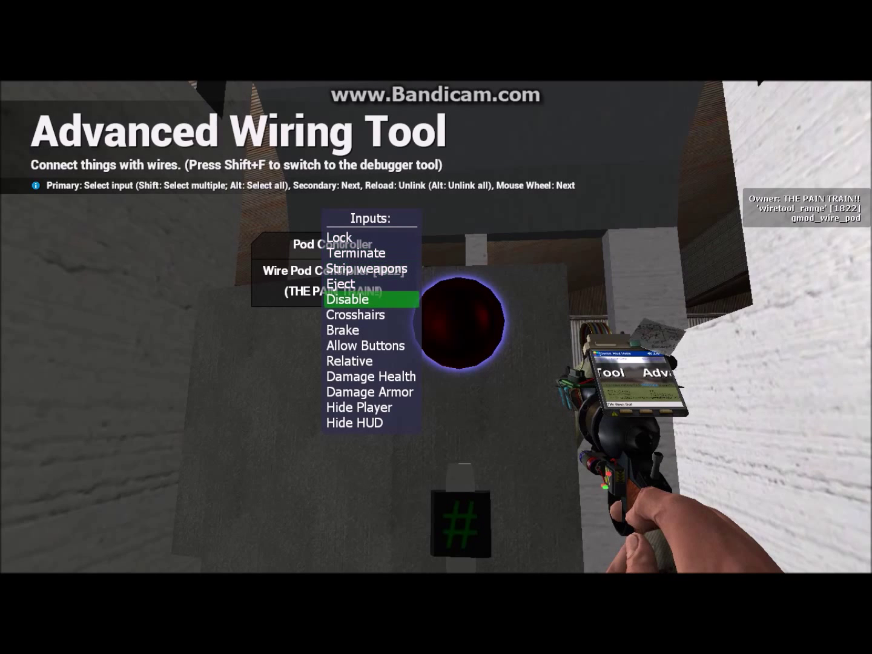
scroll(436, 327, "down", 1)
left_click(436, 327)
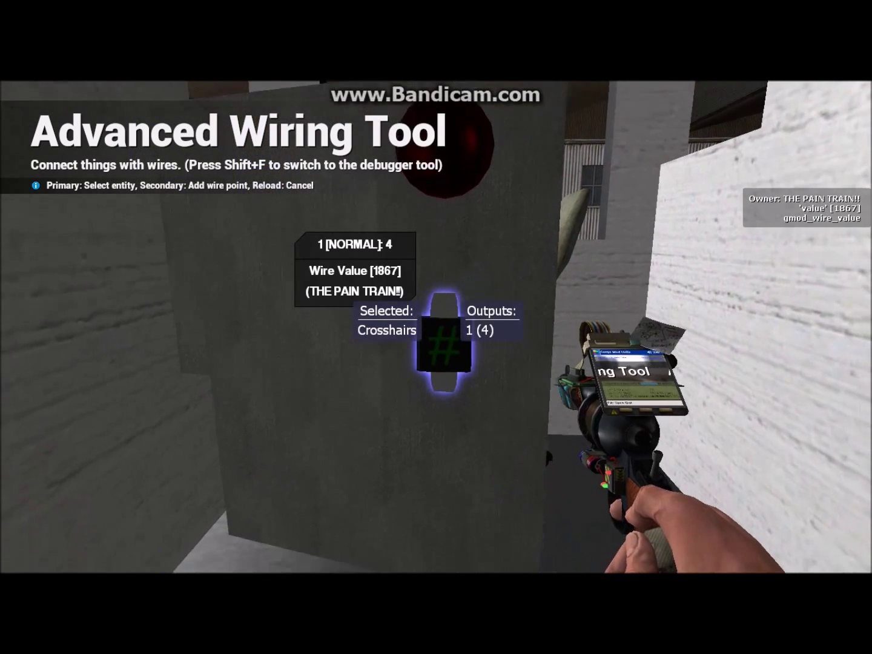
left_click(436, 328)
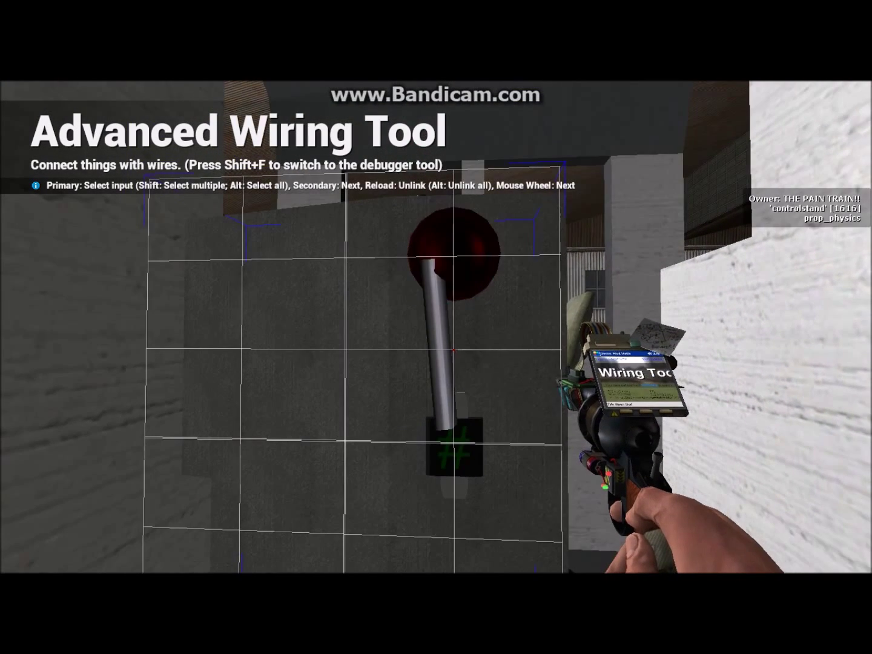
Step: Set the Wire Advanced wire width to 0 and undo the wired Constant Value chip on the controlstand
left_click(454, 351)
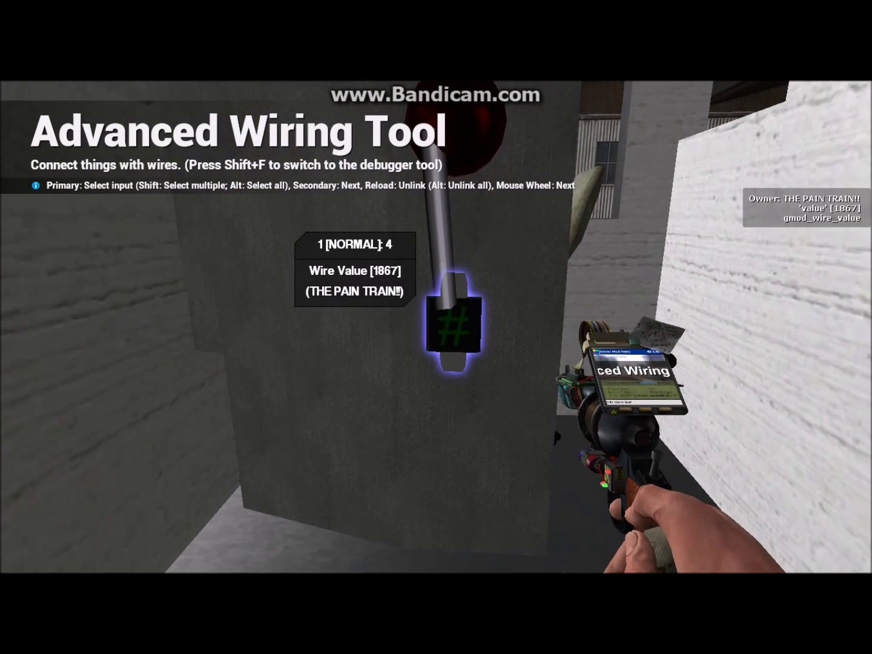
key("q")
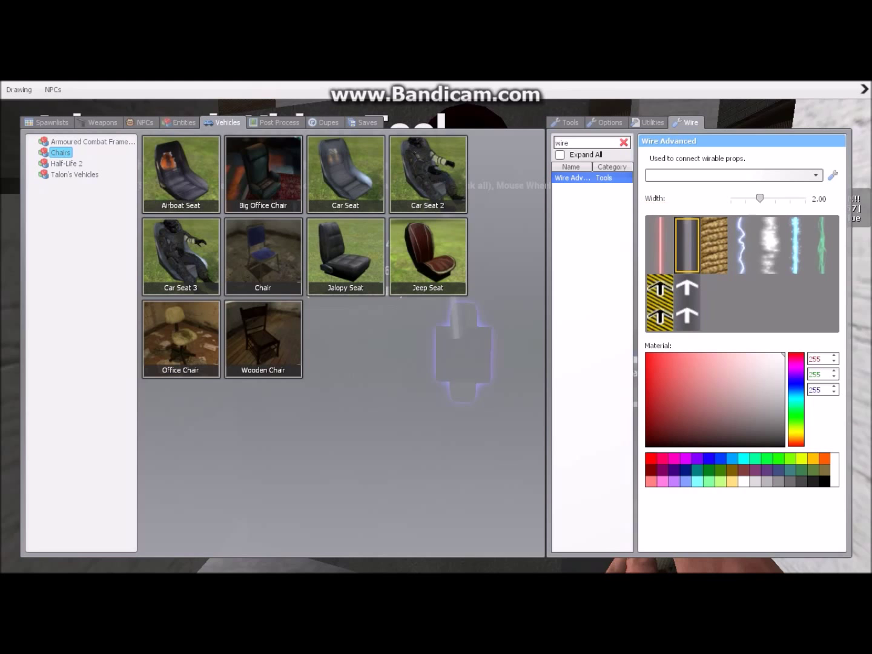
key("q")
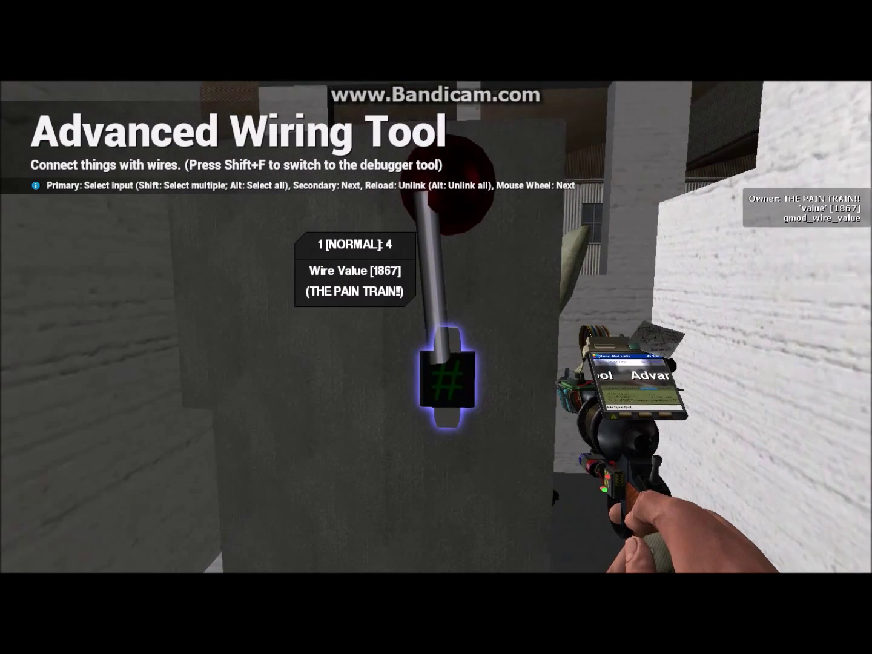
key("z")
Step: Search the Wire tools for "constan" and place a Constant Value chip with number 4 on the controlstand below the Pod Controller
key("q")
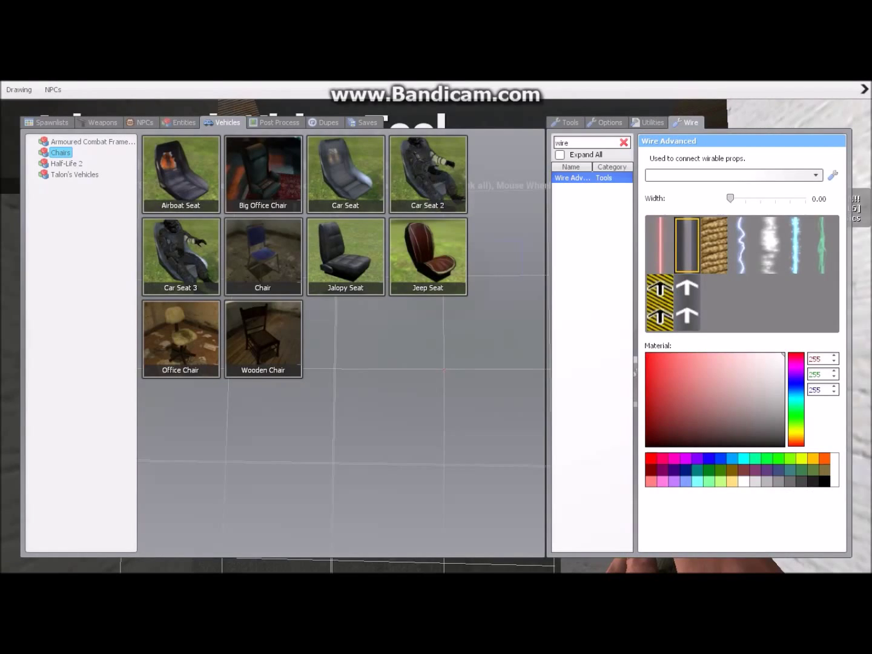
key("BackSpace")
key("BackSpace")
key("BackSpace")
key("BackSpace")
type("con")
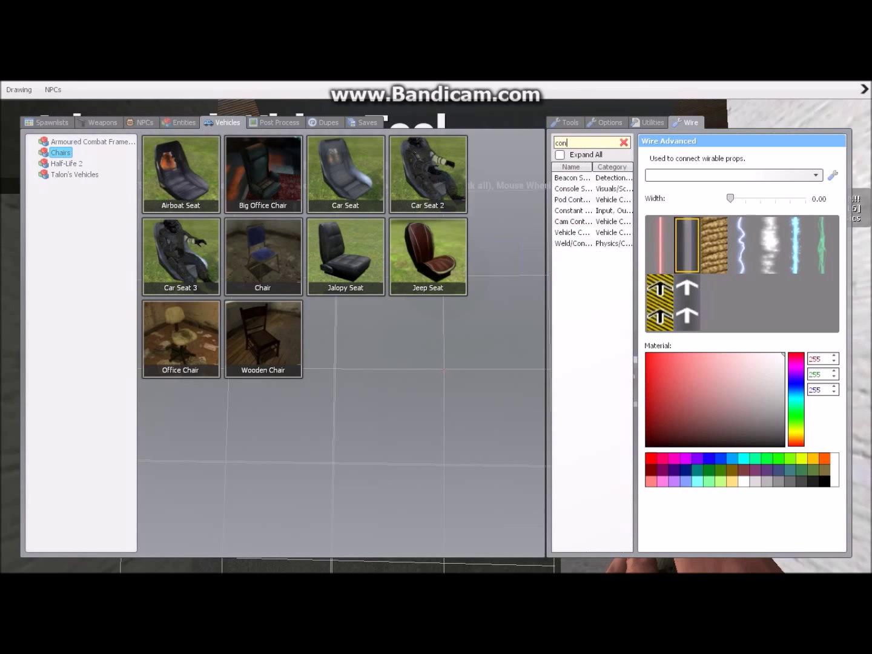
type("stan")
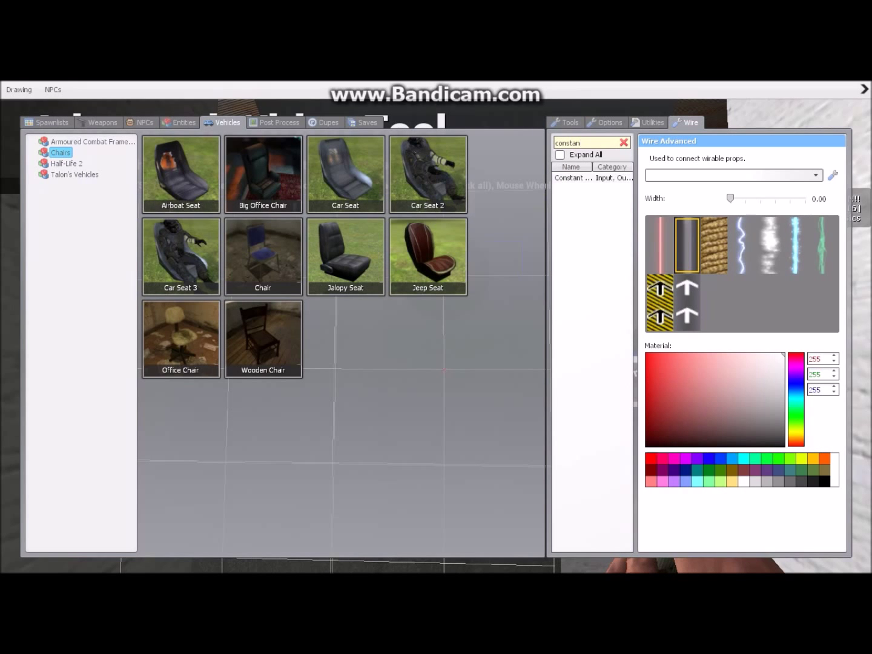
left_click(572, 178)
key("q")
left_click(437, 327)
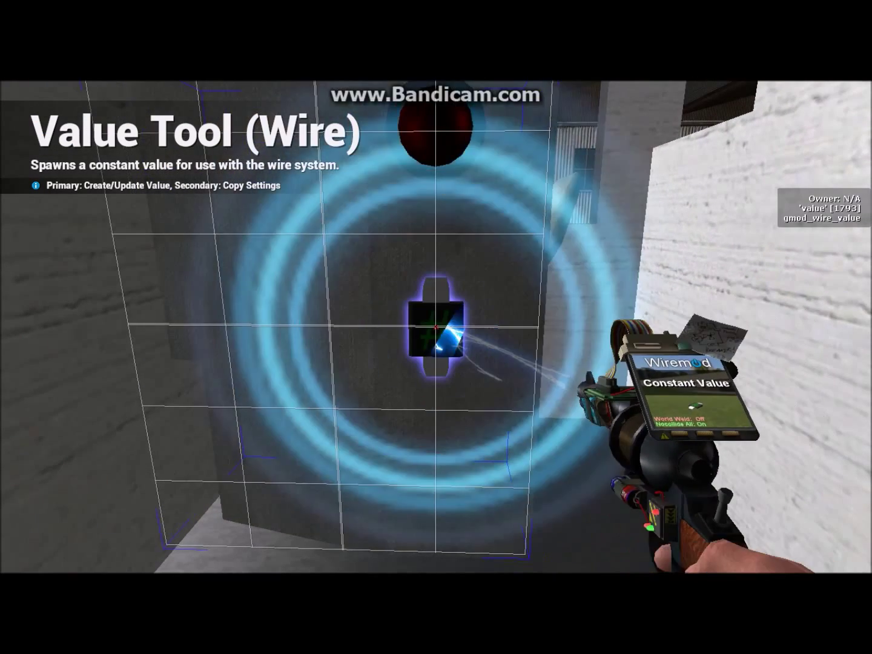
Step: Clear the tool search, search the Wire tools for "wire" and equip the Wire Advanced tool
key("q")
left_click(624, 142)
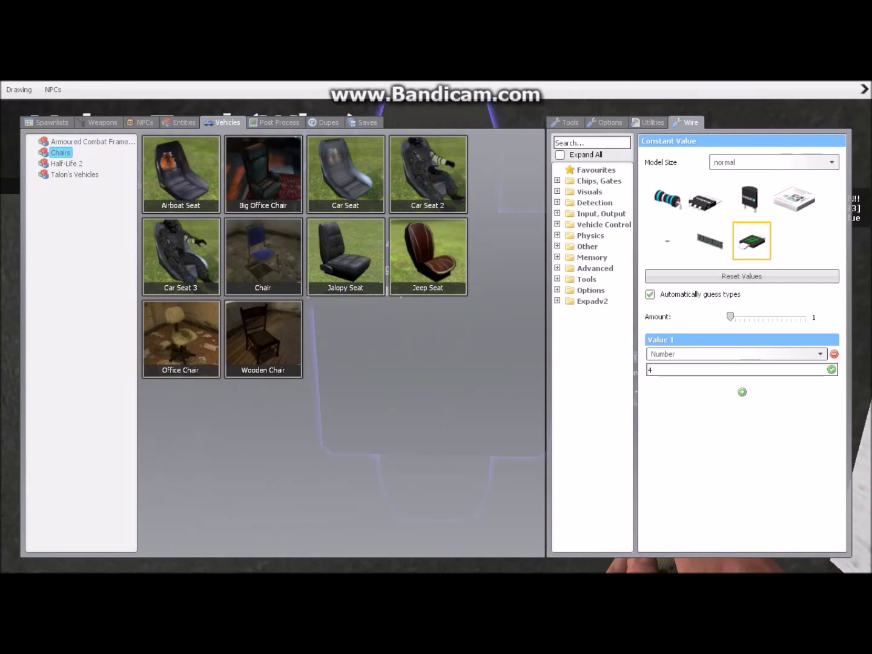
key("q")
key("q")
left_click(587, 143)
type("wire")
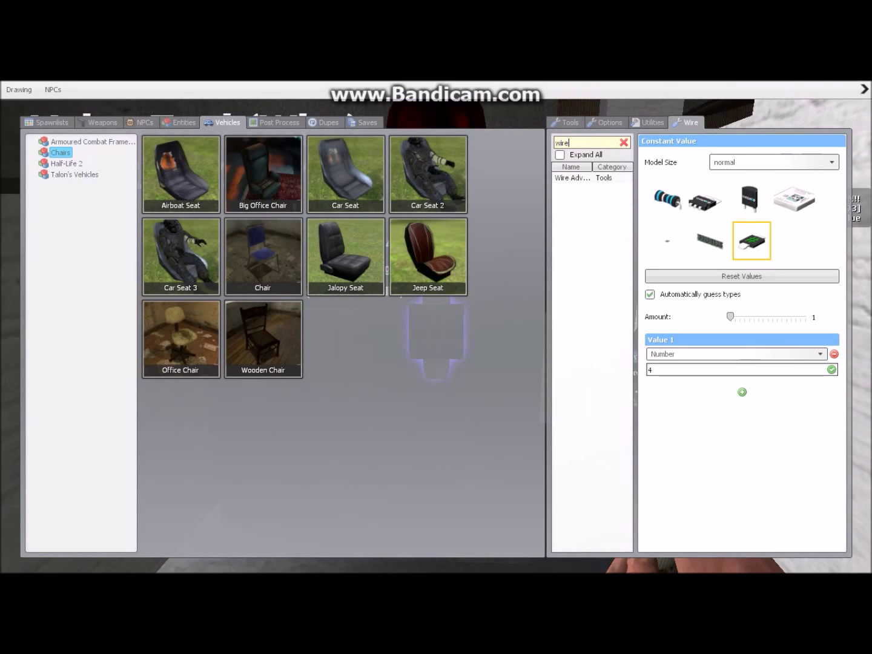
left_click(572, 178)
key("q")
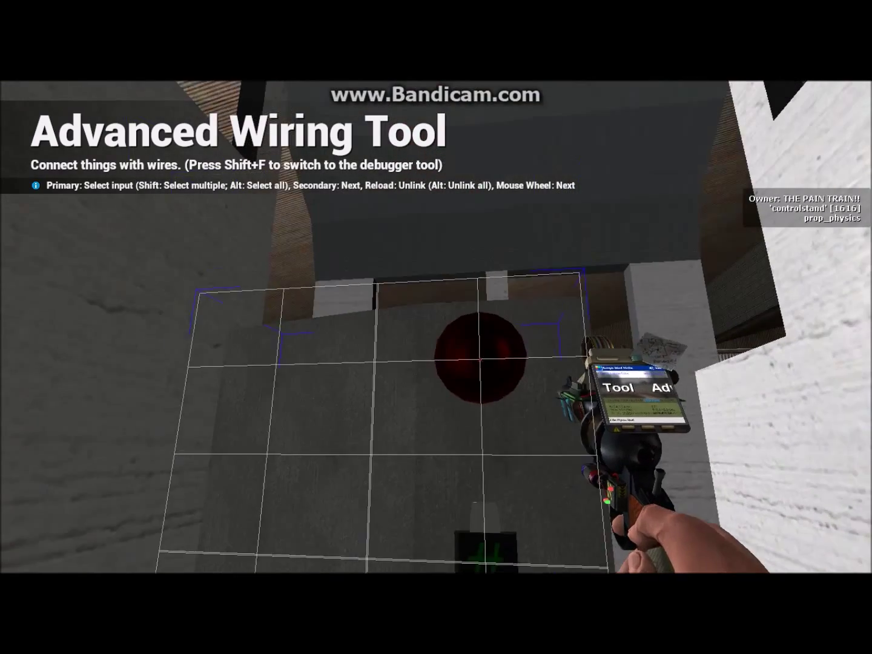
Step: Wire the Pod Controller's Crosshairs and Allow Buttons inputs to output 1 of the Constant Value chip
scroll(437, 327, "down", 5)
left_click(437, 328)
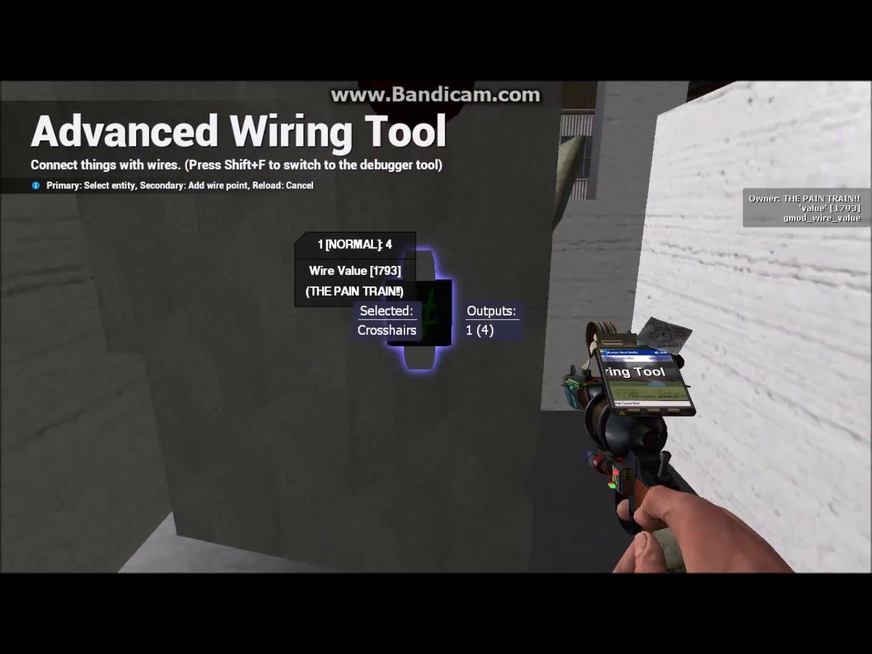
left_click(436, 328)
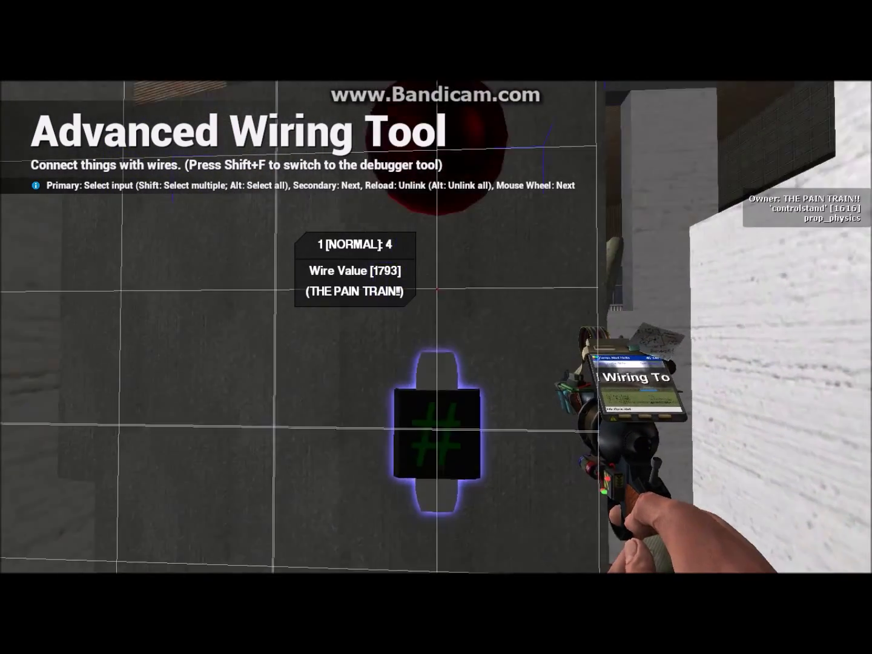
scroll(436, 328, "down", 2)
left_click(436, 327)
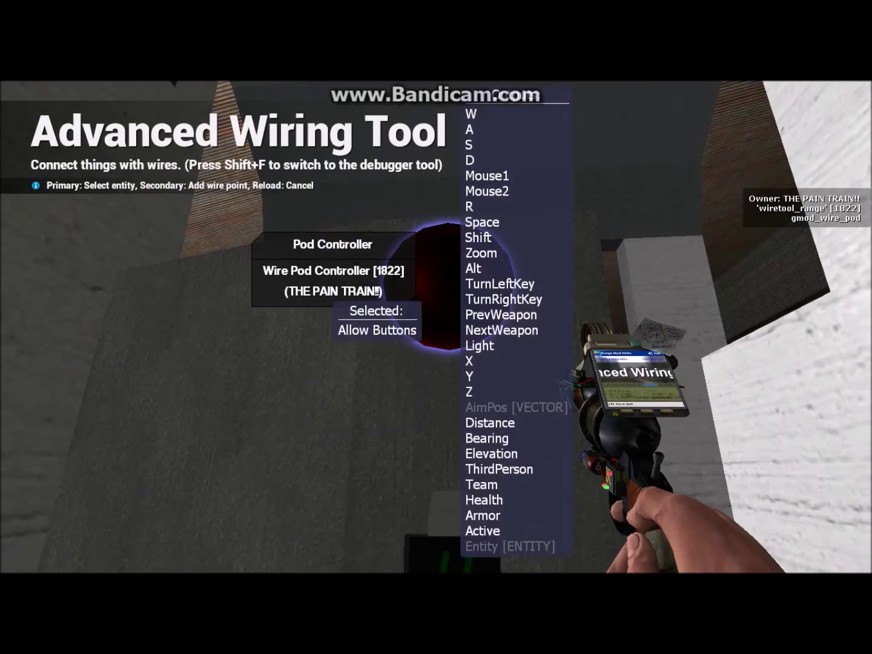
left_click(437, 327)
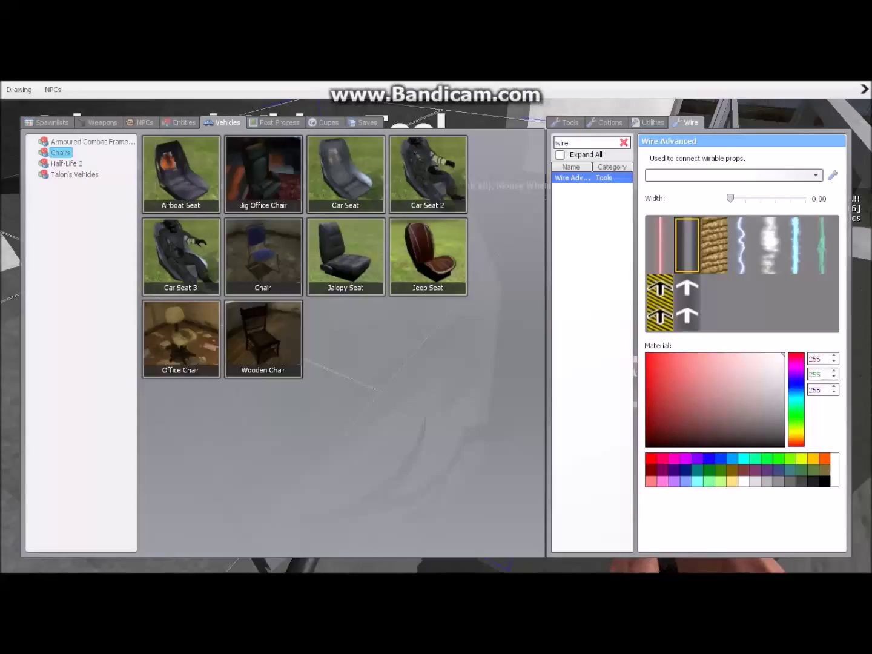
Step: Search the Wire tools for "butt" and equip the Button tool
key("q")
key("BackSpace")
key("BackSpace")
key("BackSpace")
key("BackSpace")
type("butt")
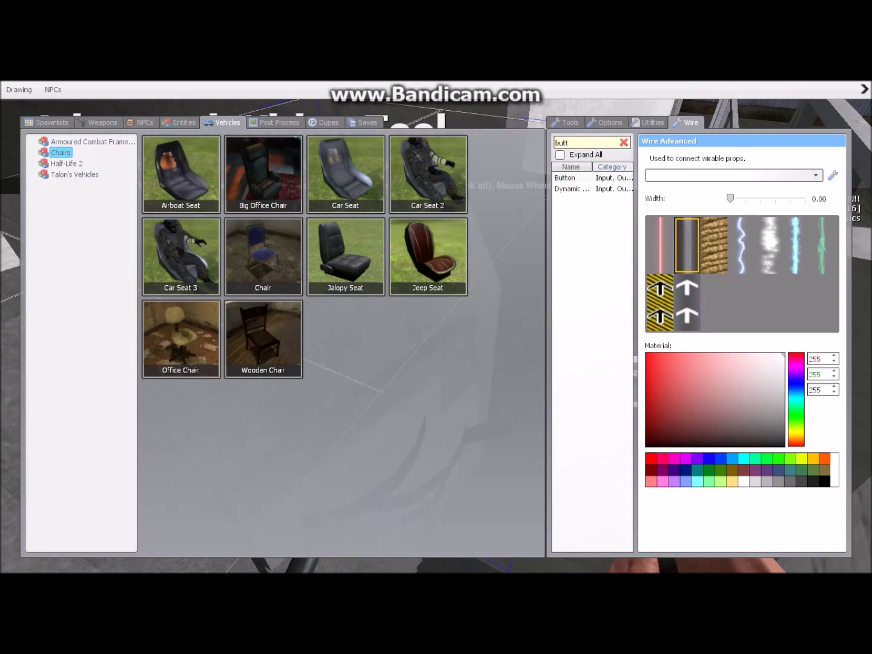
left_click(567, 178)
key("q")
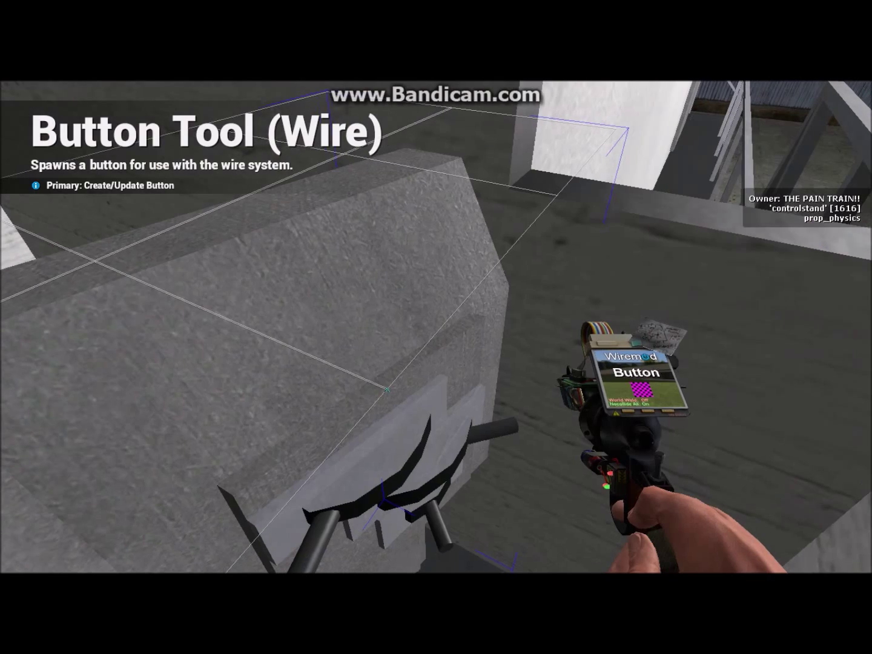
Step: Choose the toggle switch model for the button and place it on the controlstand above the lever panel
key("q")
left_click(757, 215)
key("q")
left_click(437, 327)
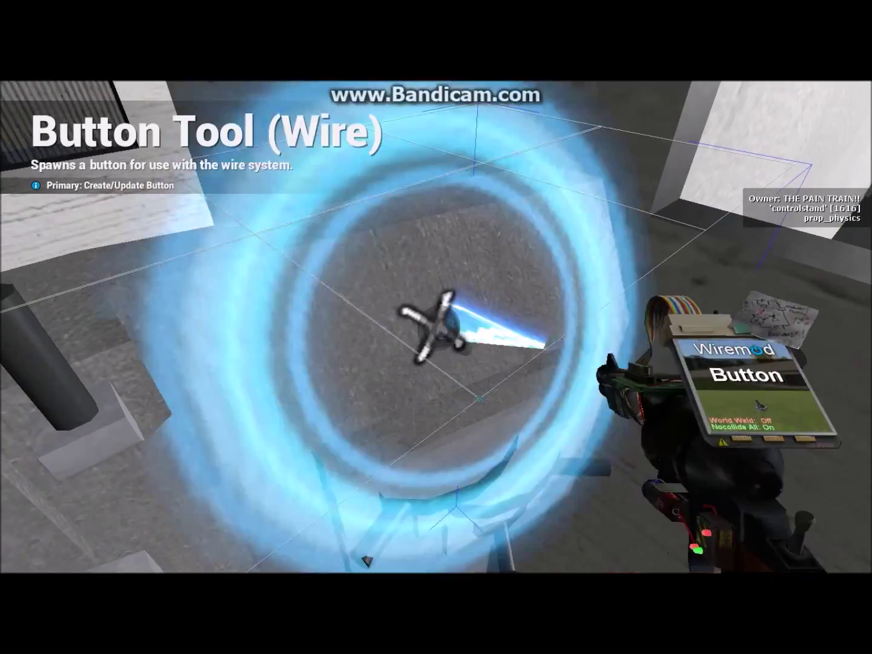
Step: Sit in the driver's chair, try the toggle switch on the controlstand from the seat, and leave the chair
key("1")
key("e")
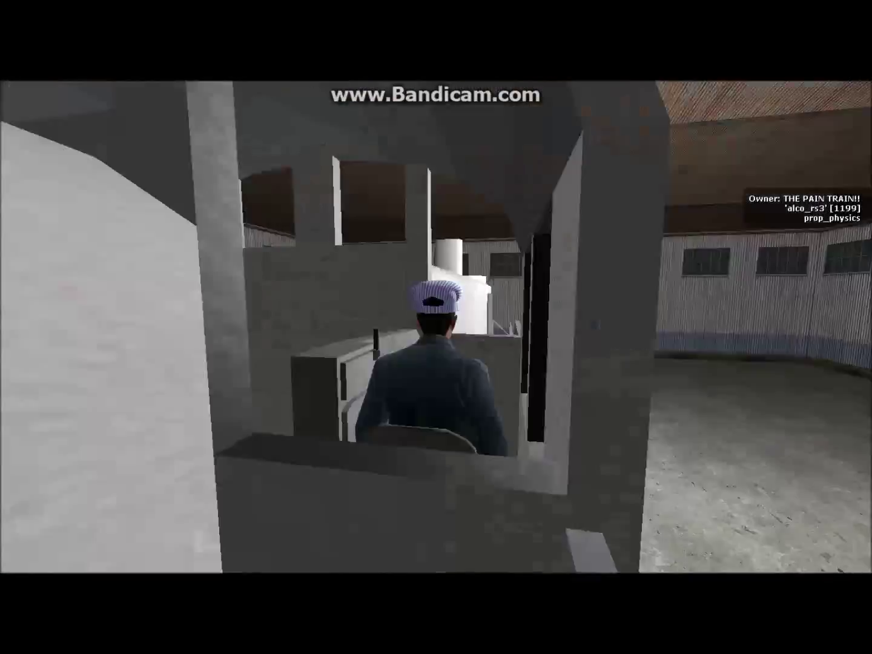
key("ctrl")
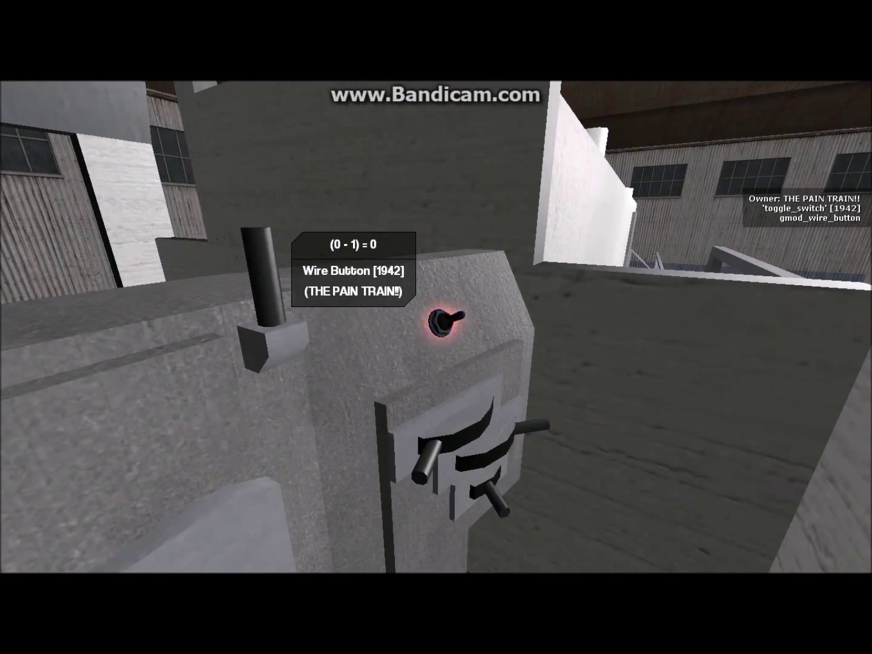
key("e")
key("e")
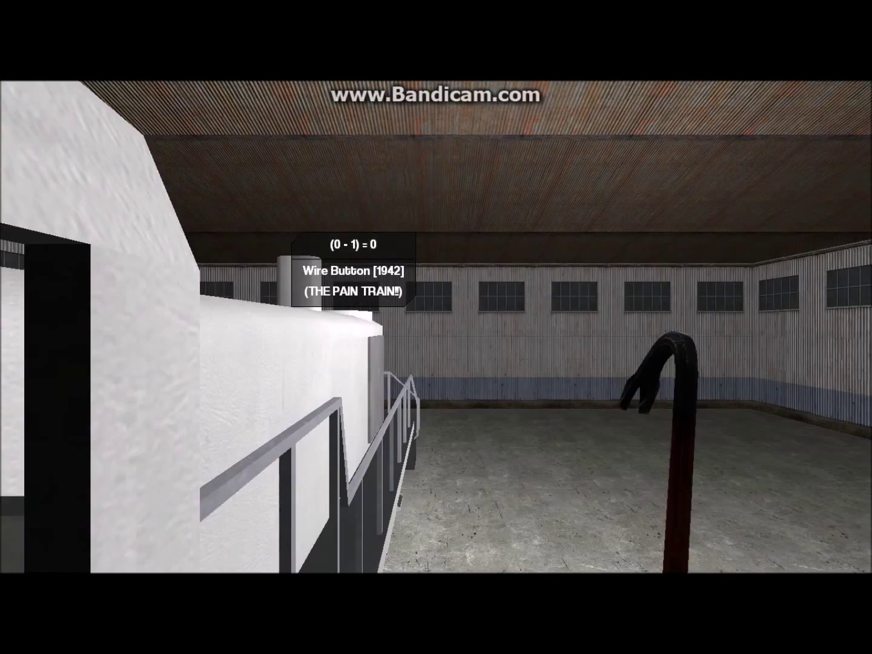
Step: Enable the Toggle option in the Button tool and apply it to the toggle switch on the controlstand
key("q")
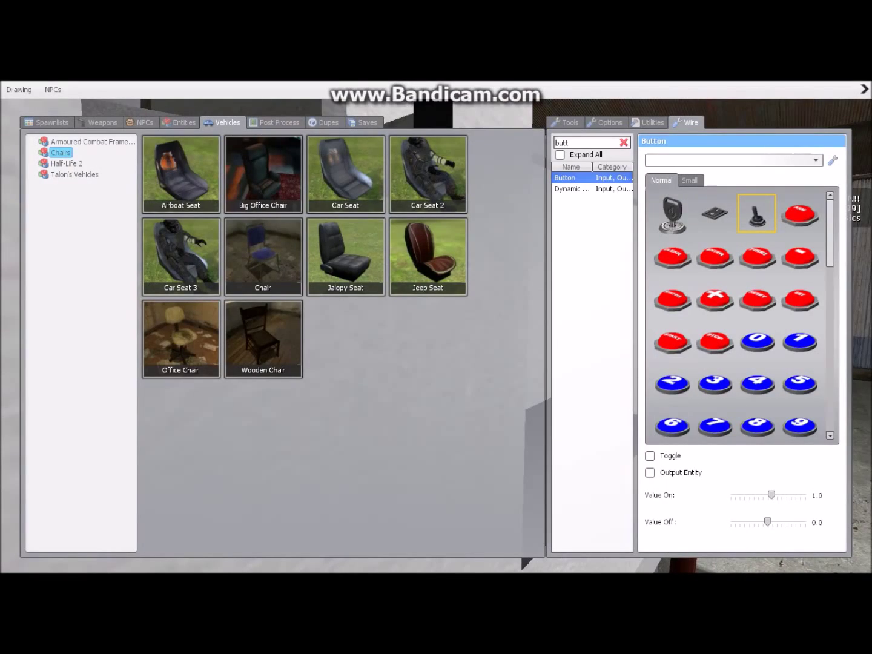
key("q")
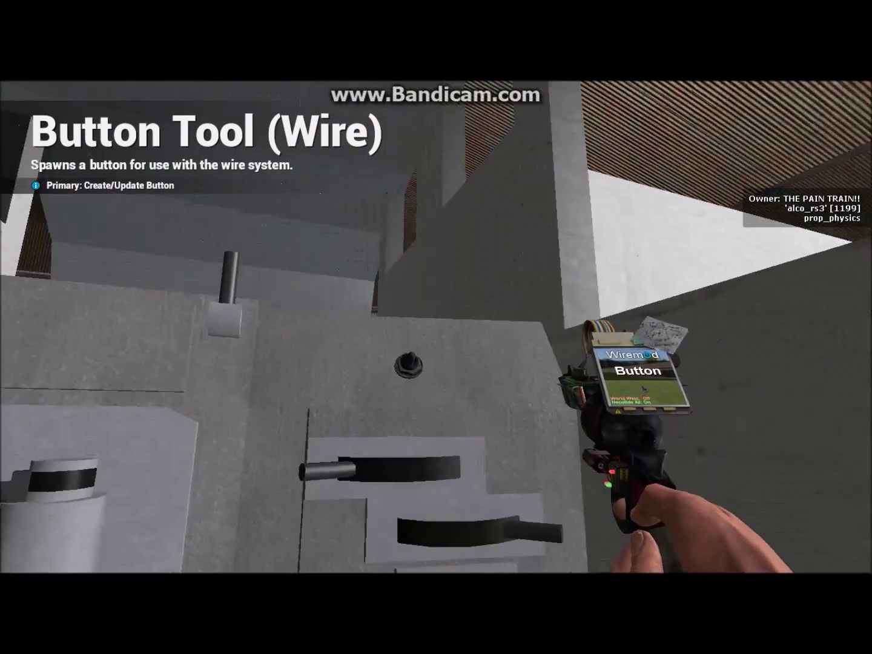
left_click(436, 327)
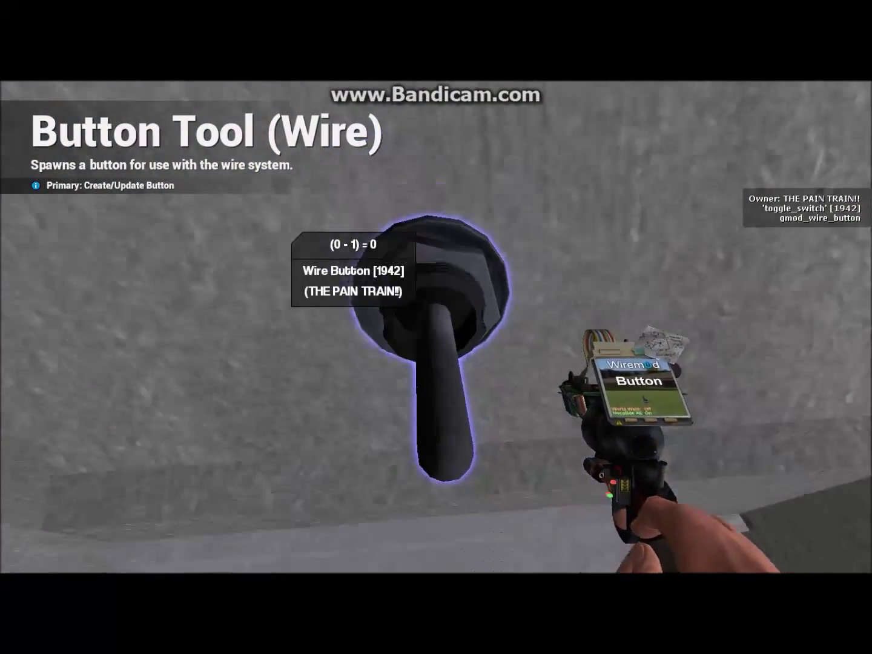
left_click(437, 328)
key("e")
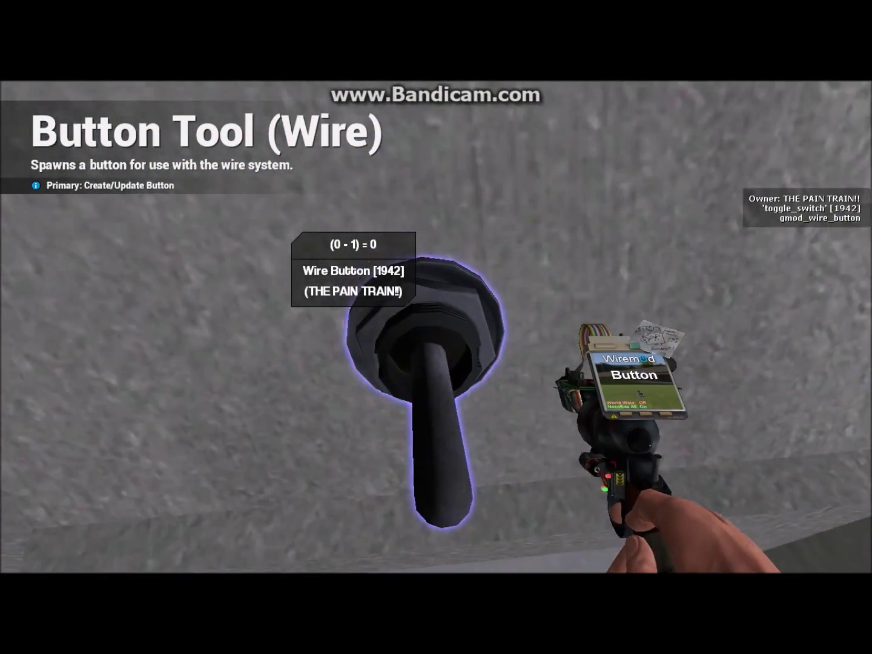
Step: Search for "wire", equip the Wire Advanced tool and wire the Red input of the light on the locomotive's hood to the toggle switch's Out
key("q")
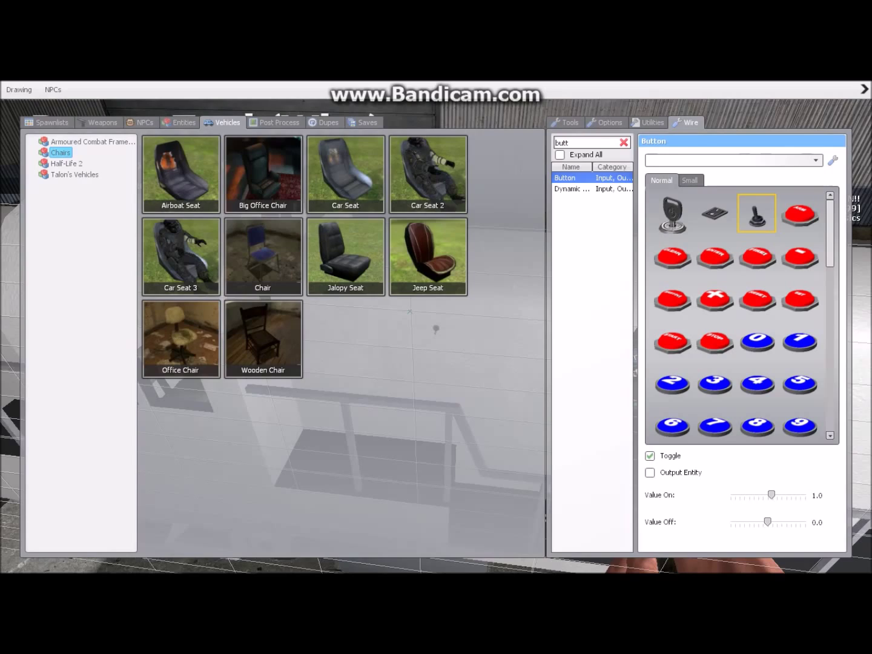
type("wire")
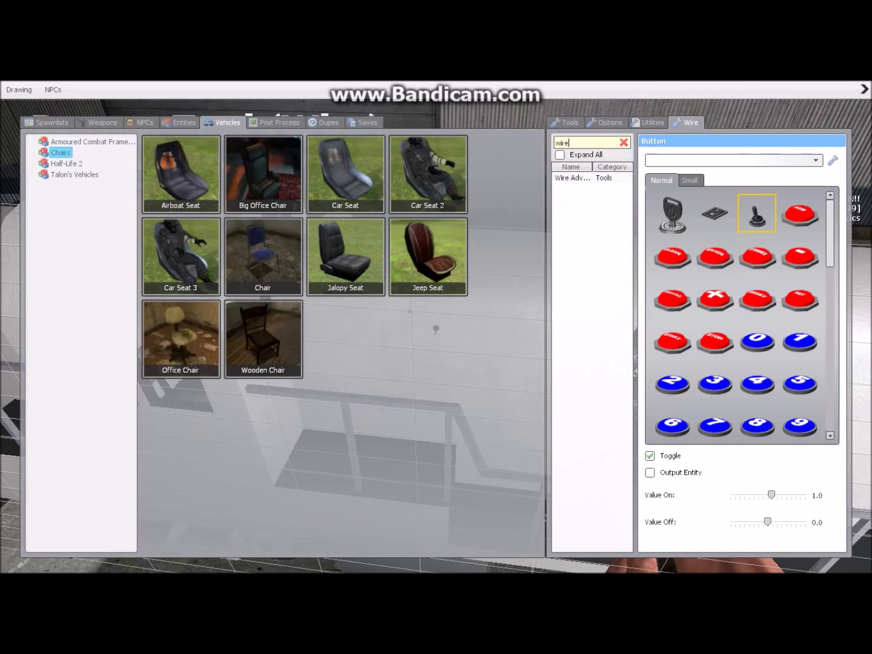
left_click(572, 178)
key("q")
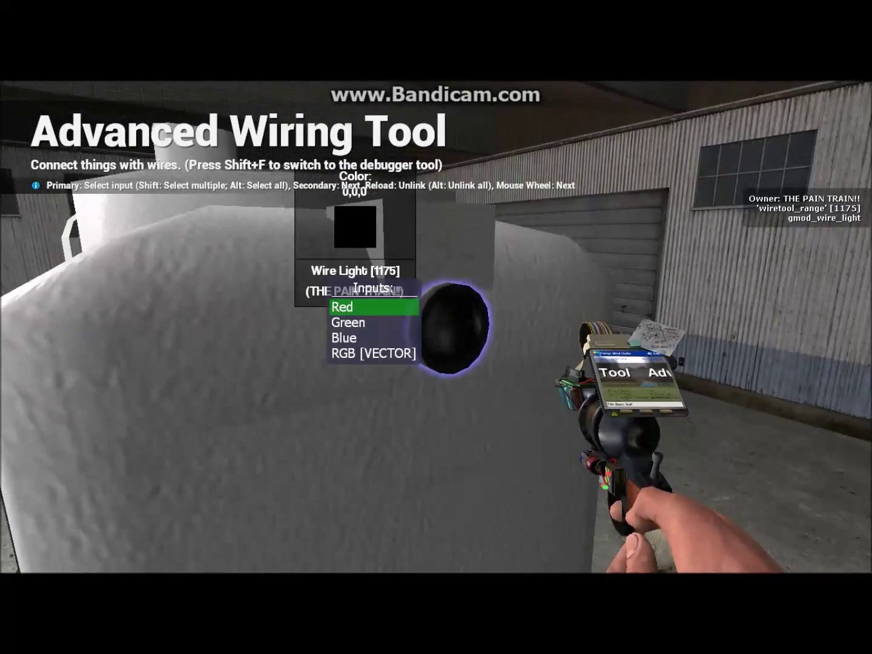
left_click(436, 327)
key("w")
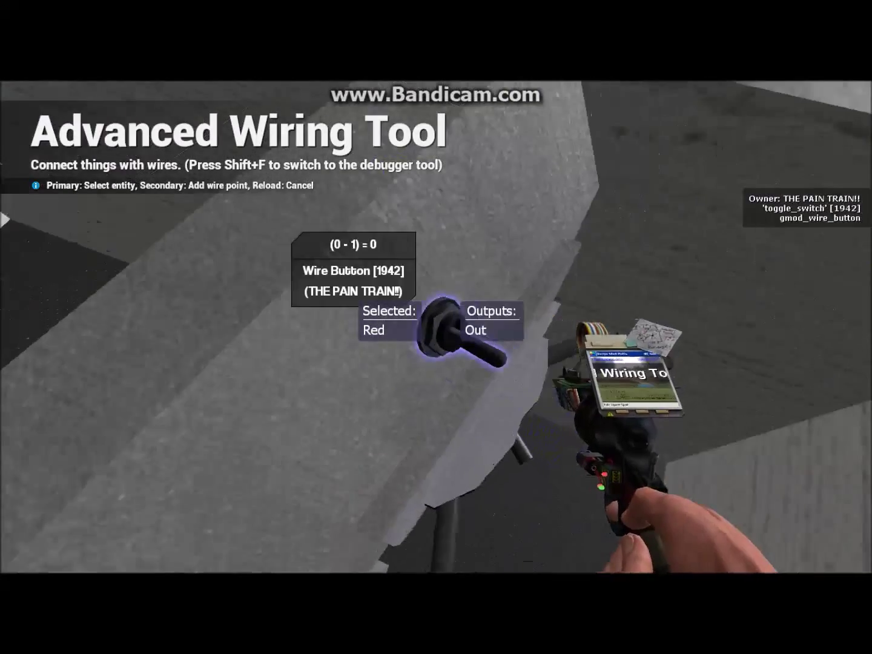
left_click(436, 328)
Step: Replace the Wire tool search with "butt" and equip the Button tool again
key("q")
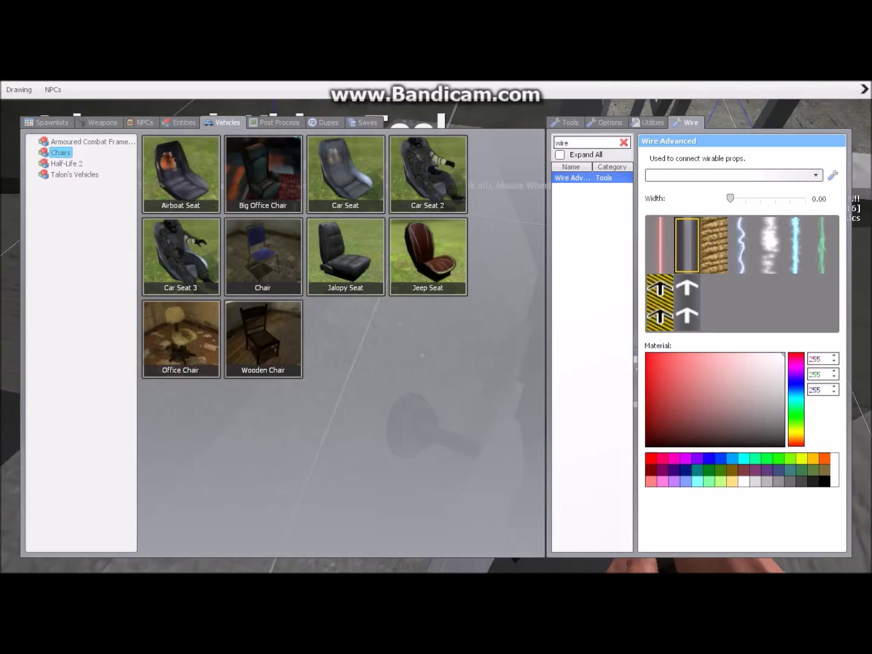
left_click(588, 143)
key("BackSpace")
key("BackSpace")
key("BackSpace")
key("BackSpace")
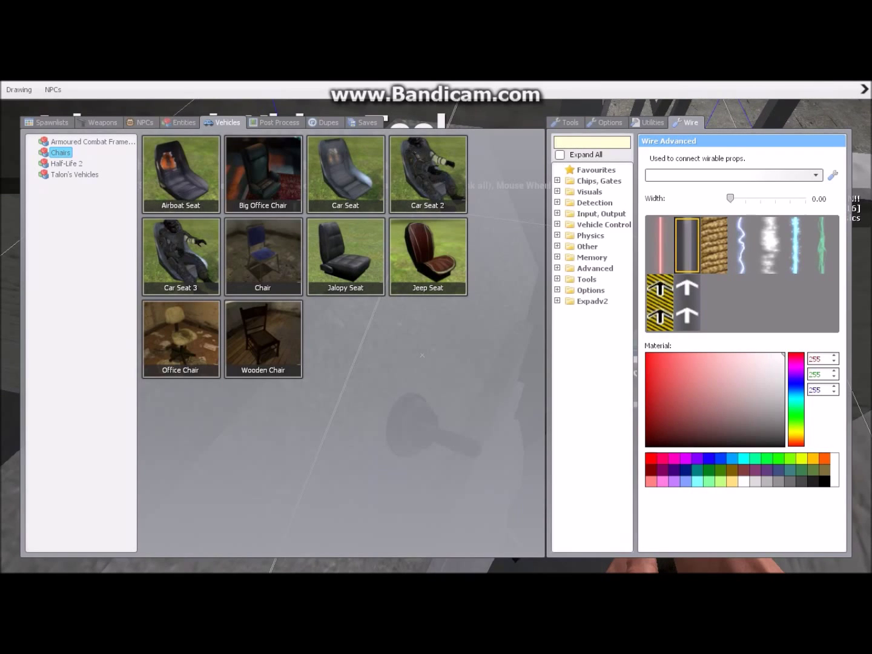
type("butt")
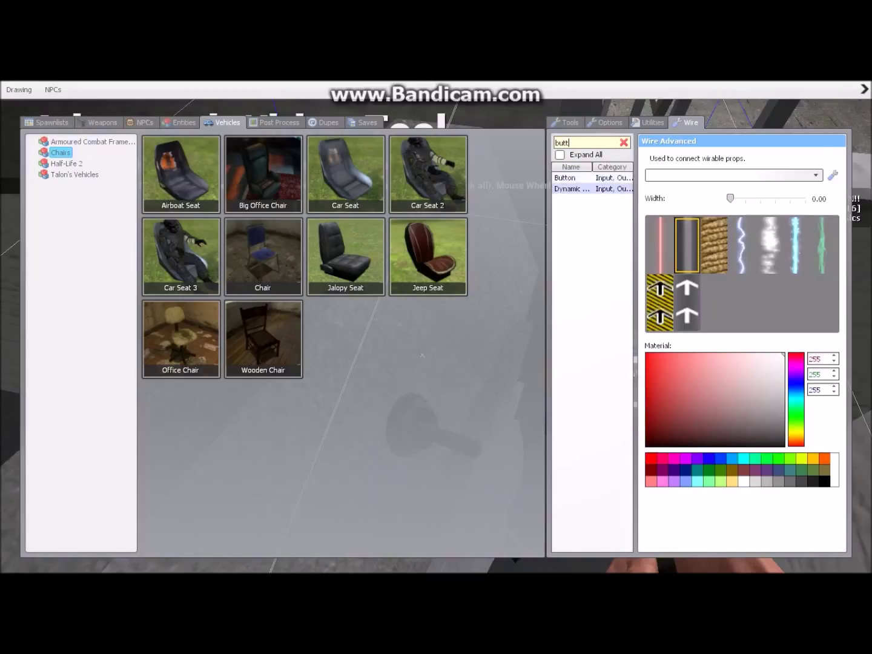
left_click(570, 177)
Step: Set the button's Value On to 255 and update the toggle switch on the controlstand with it
scroll(757, 421, "down", 1)
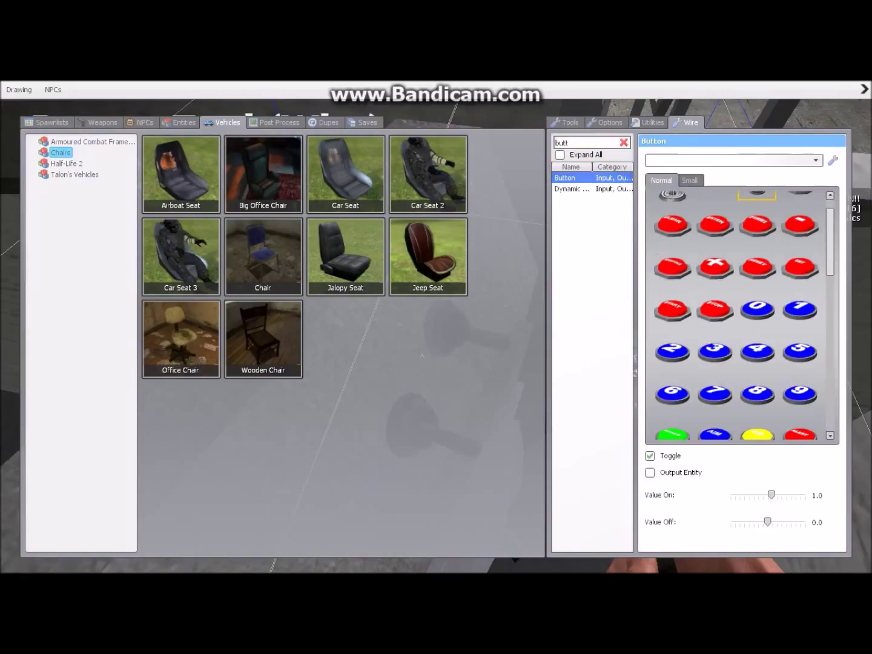
left_click_drag(823, 495, 812, 496)
type("255")
key("Return")
key("q")
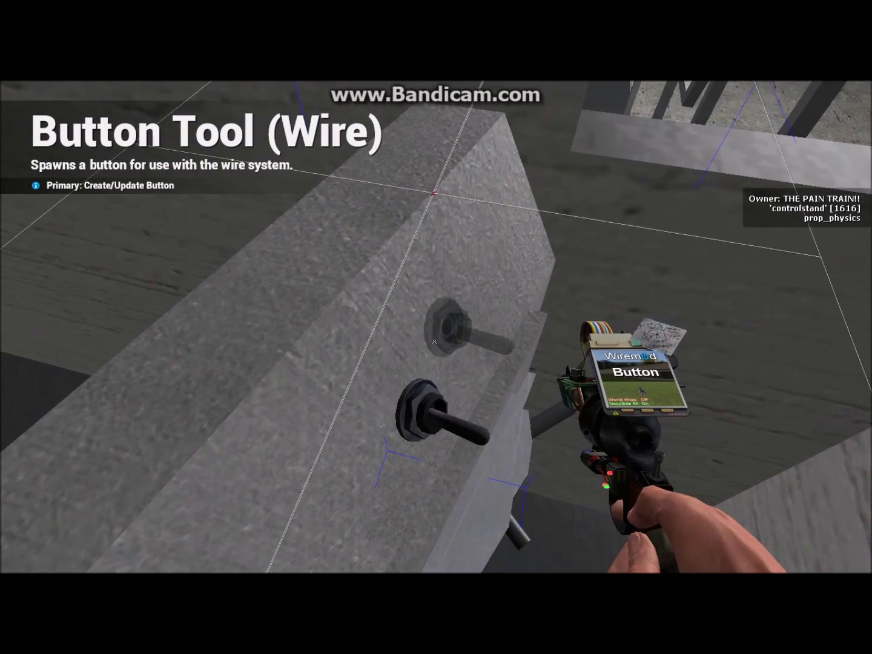
left_click(436, 327)
Step: Replace the Button tool search with "wire", equip the Wire Advanced tool and go back to the controlstand with it
key("q")
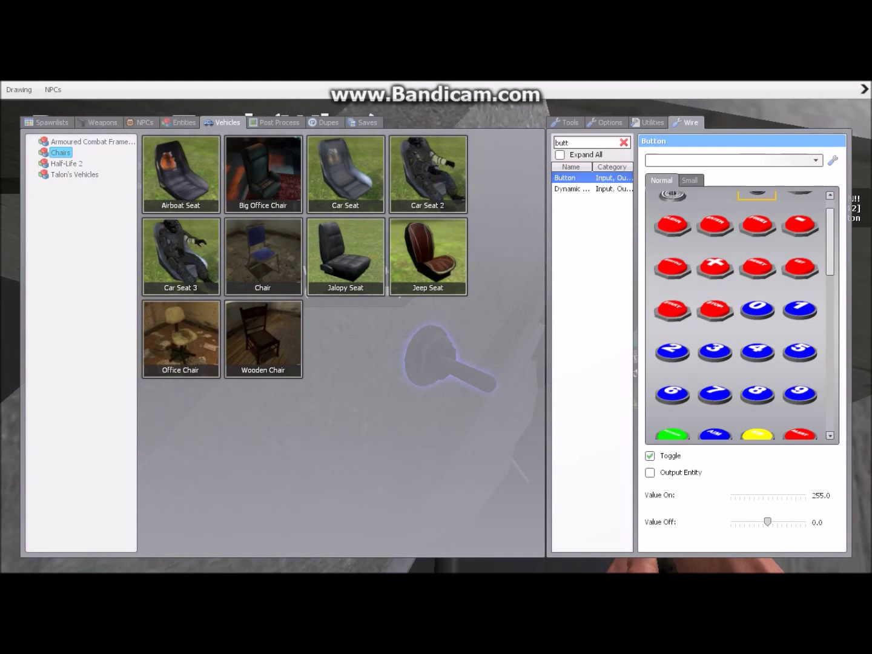
left_click(624, 143)
left_click(591, 143)
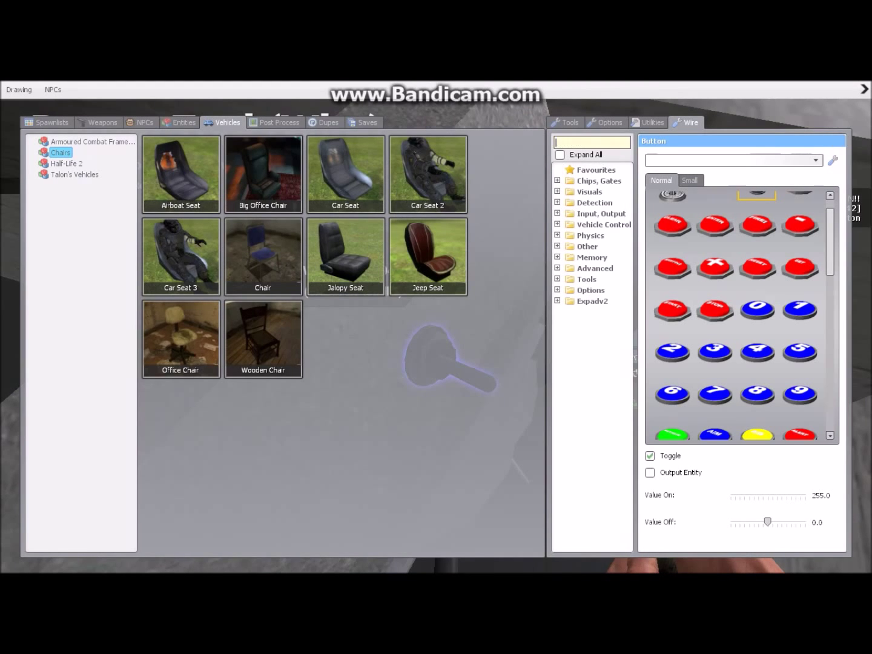
type("wire")
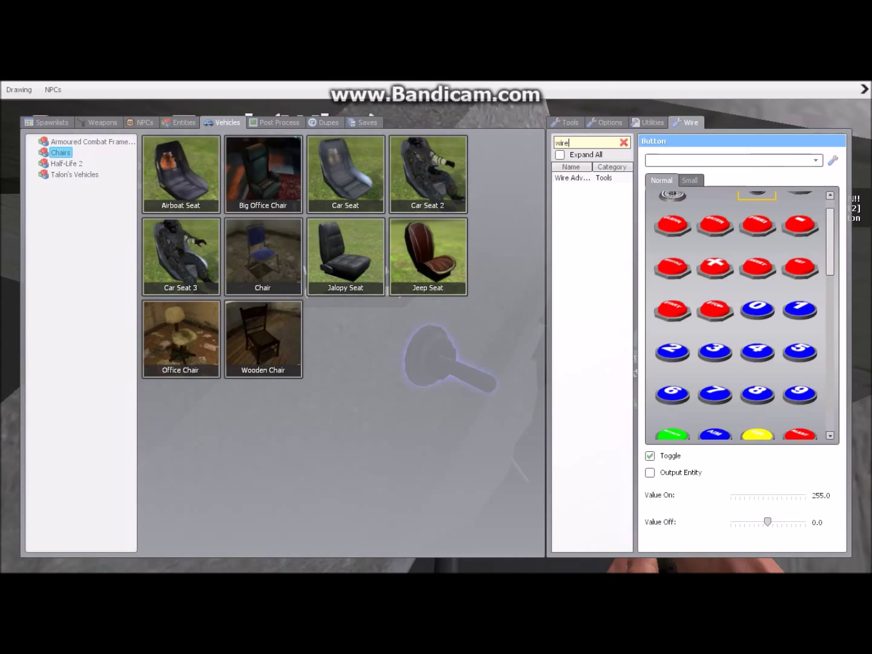
left_click(574, 178)
key("q")
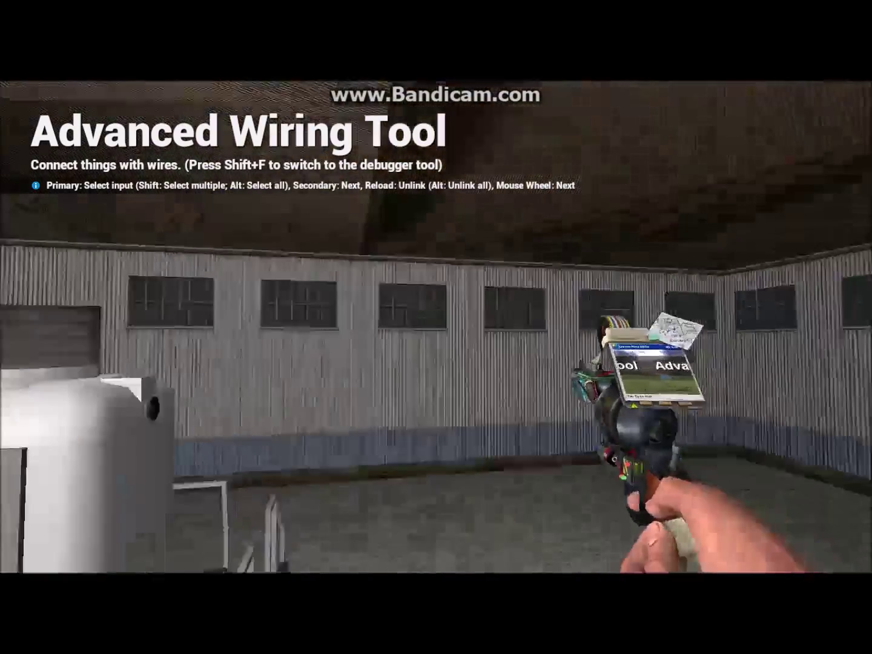
key("w")
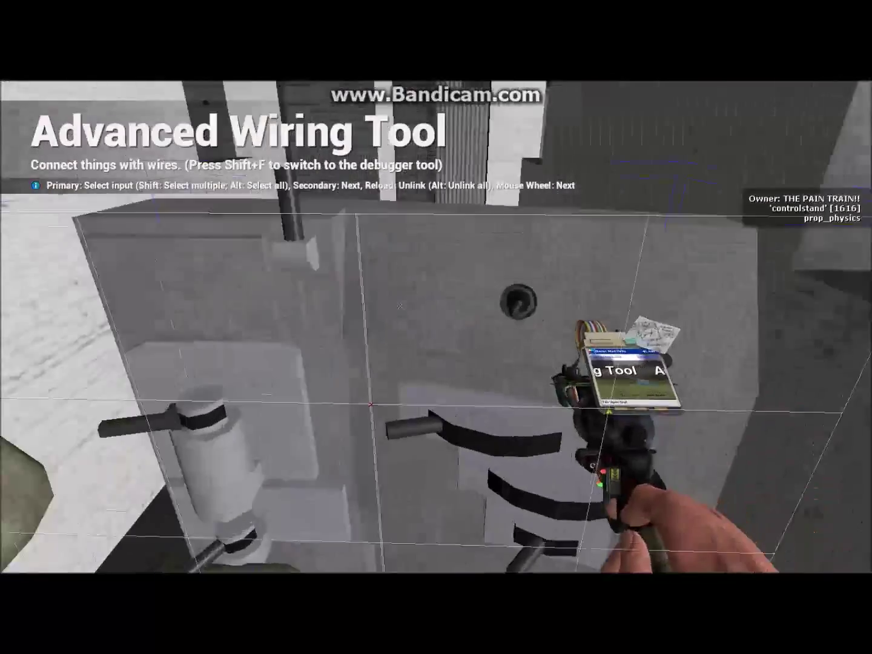
key("w")
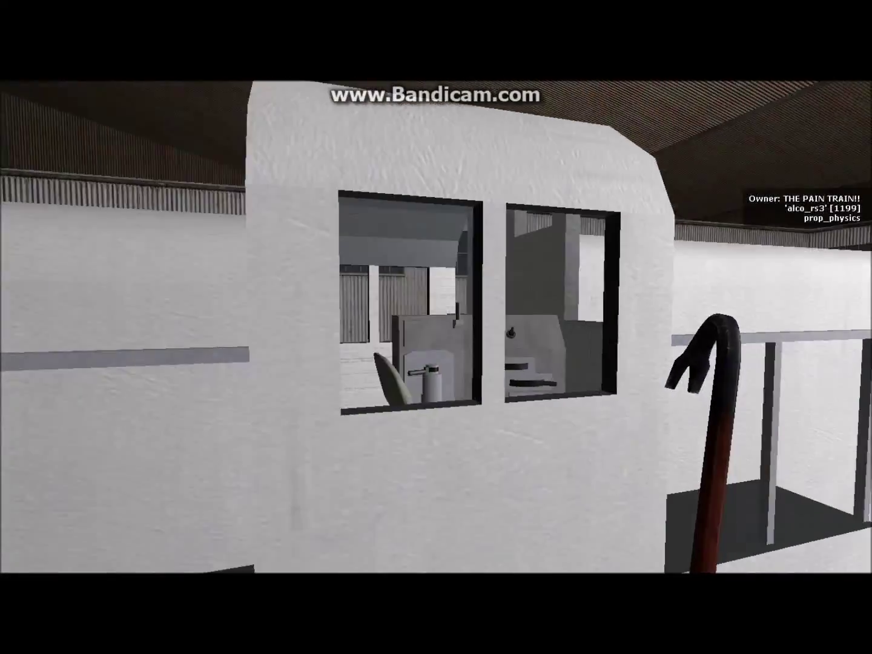
Step: Walk around the outside of the locomotive, search the wire tools for "expre" and equip the Expression 2 tool
key("w")
key("e")
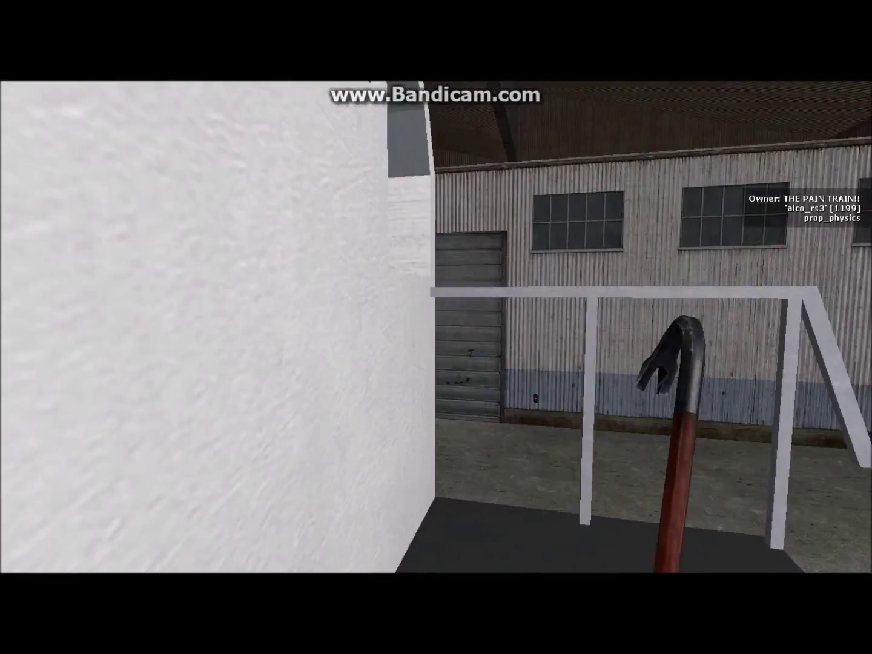
key("w")
key("a")
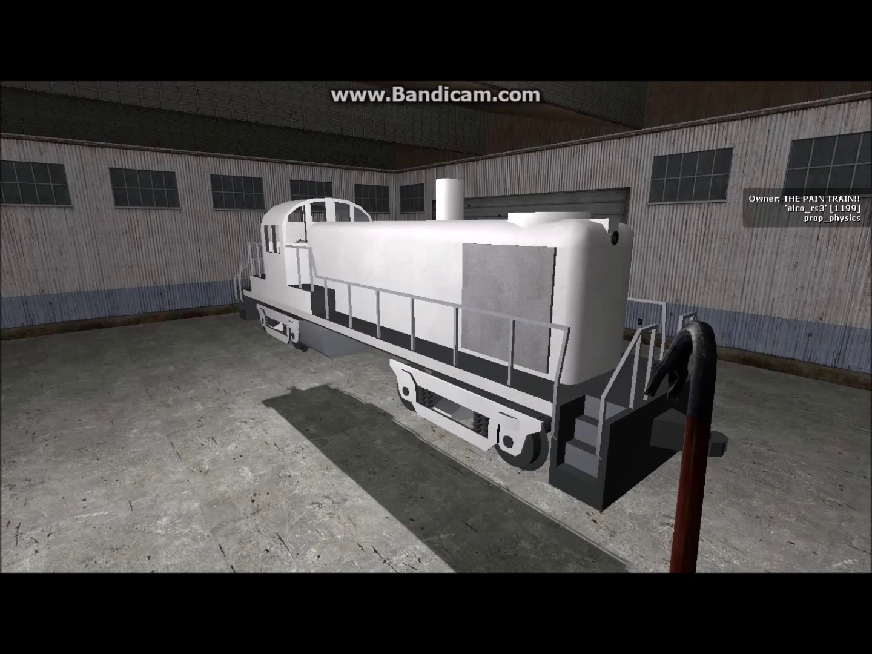
key("q")
left_click(591, 144)
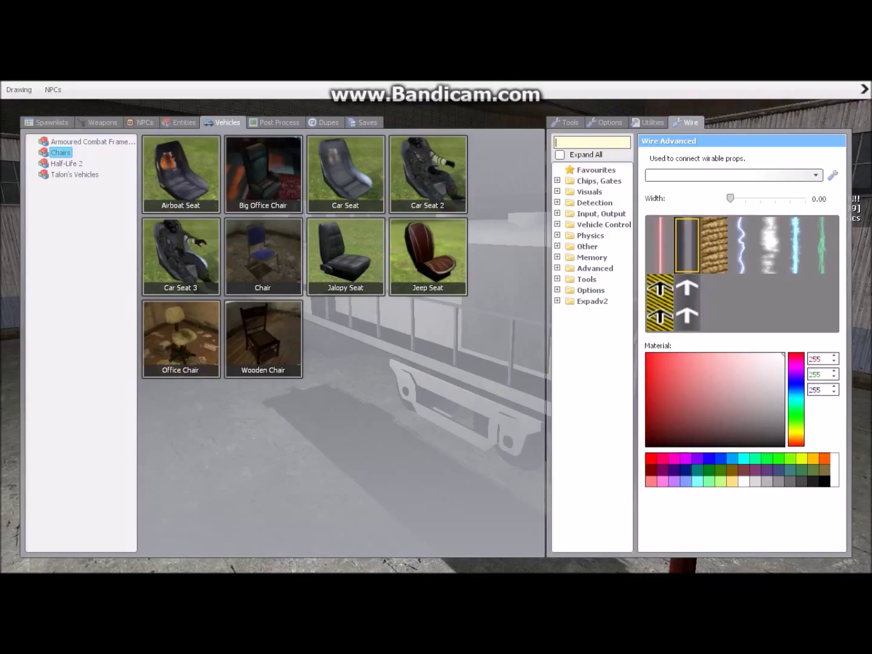
type("expre")
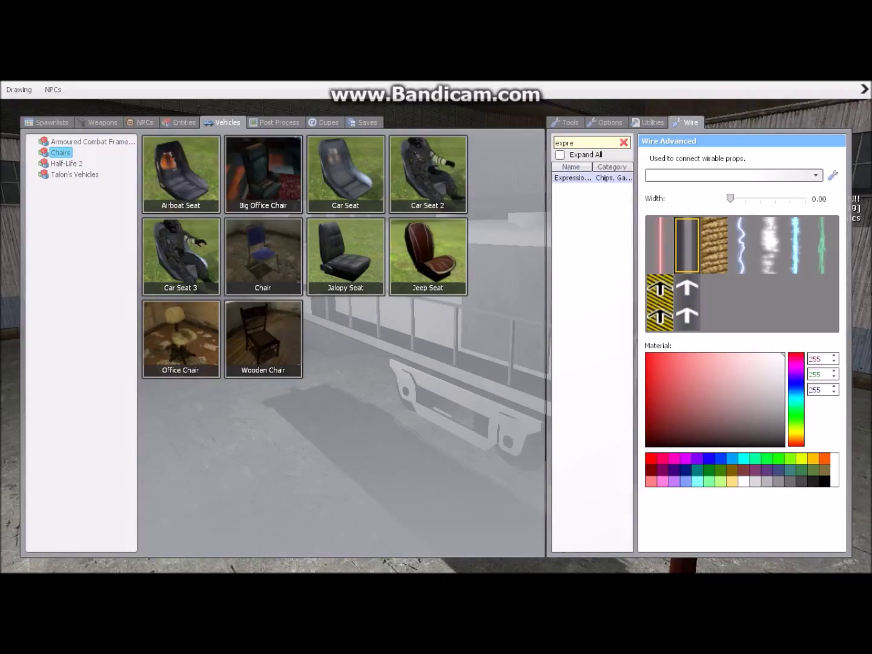
left_click(573, 178)
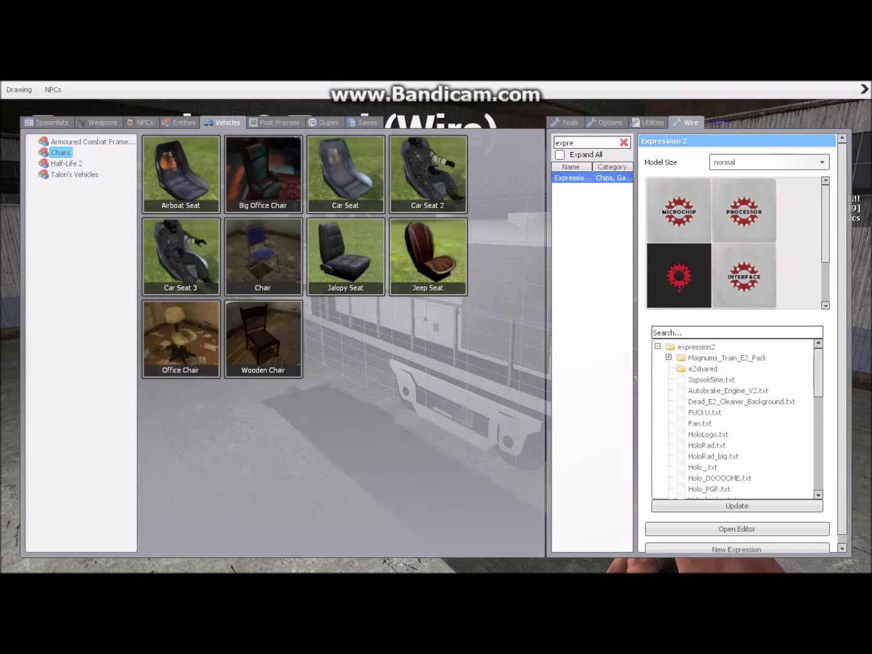
key("q")
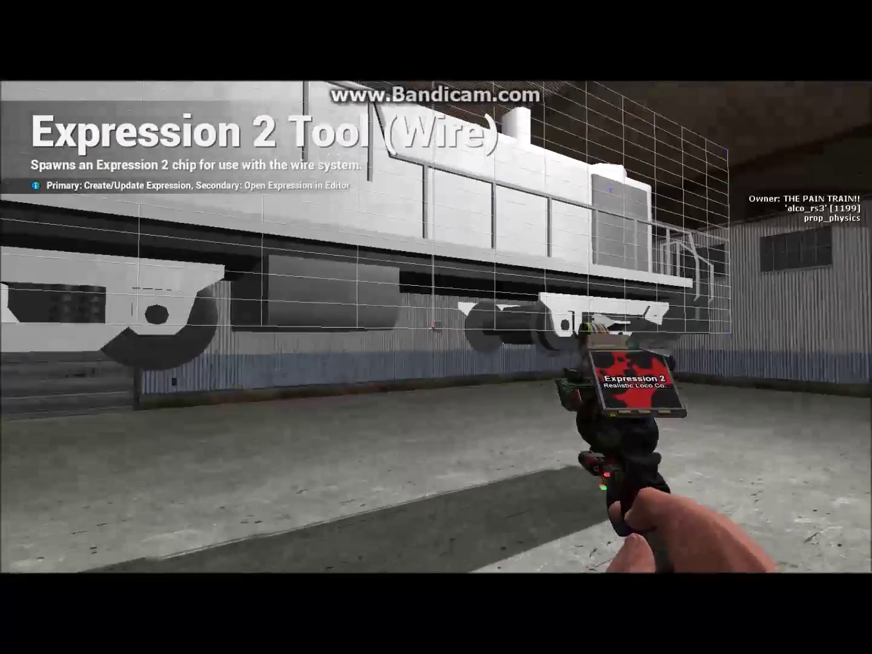
Step: Search the expression files for "cont" and select Optimized_Loco_Control.txt as the chip's code
key("q")
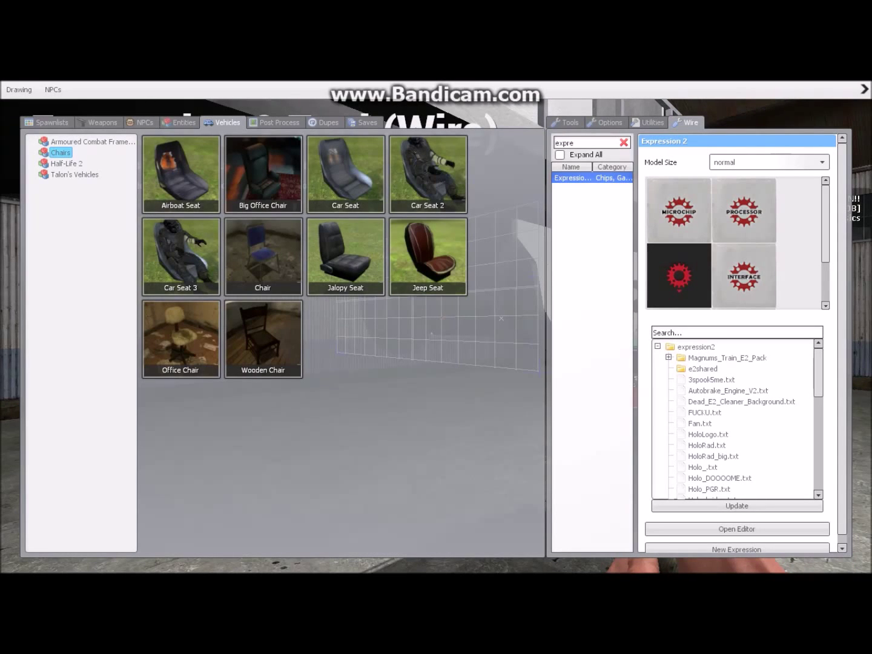
left_click(669, 357)
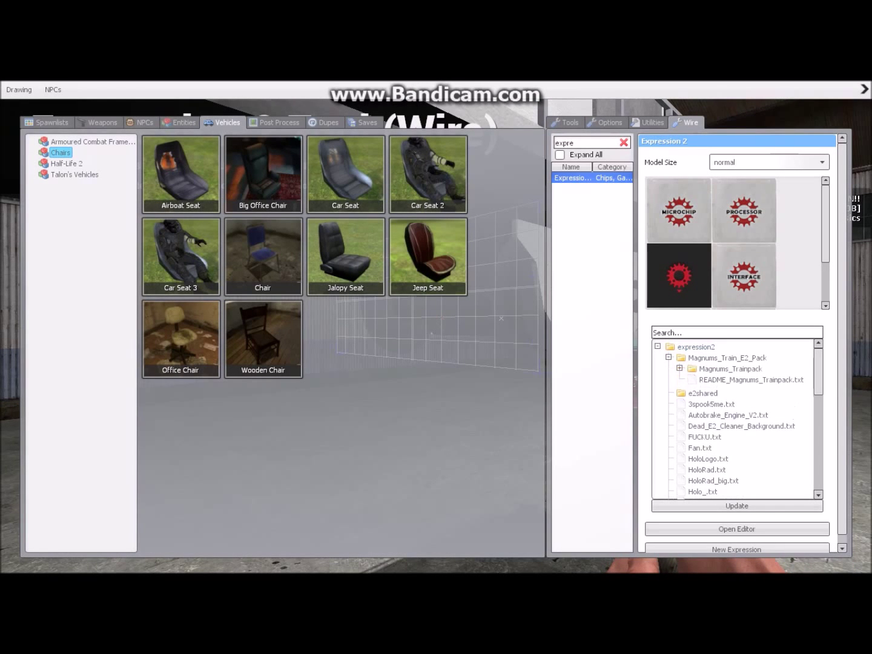
left_click(680, 368)
left_click(680, 368)
left_click(679, 369)
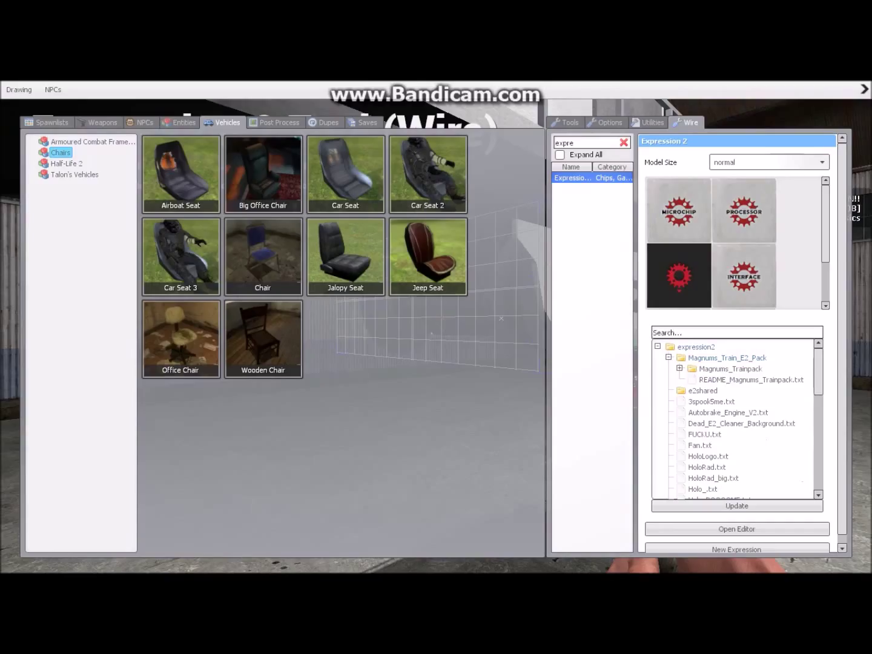
left_click(737, 332)
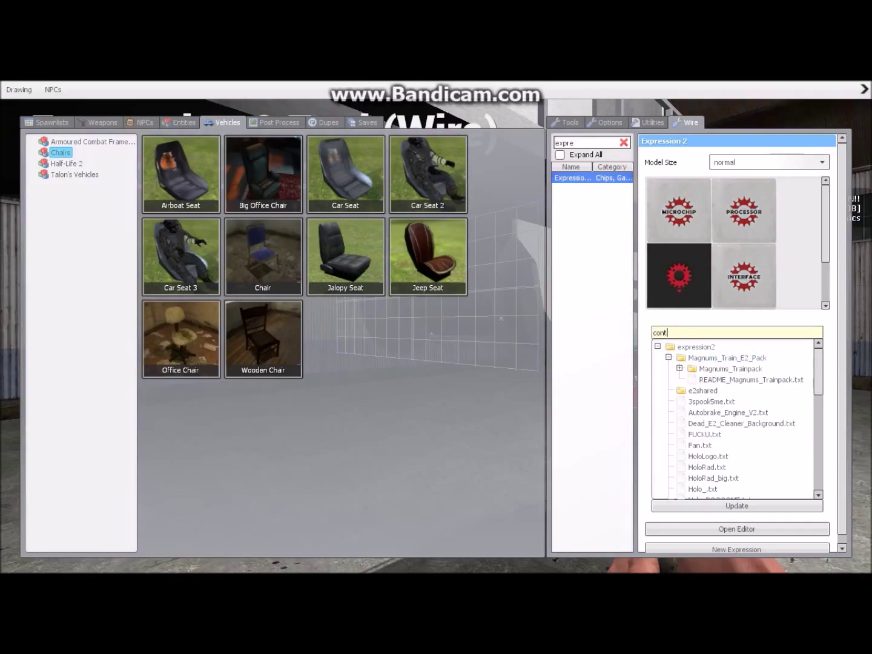
key("Return")
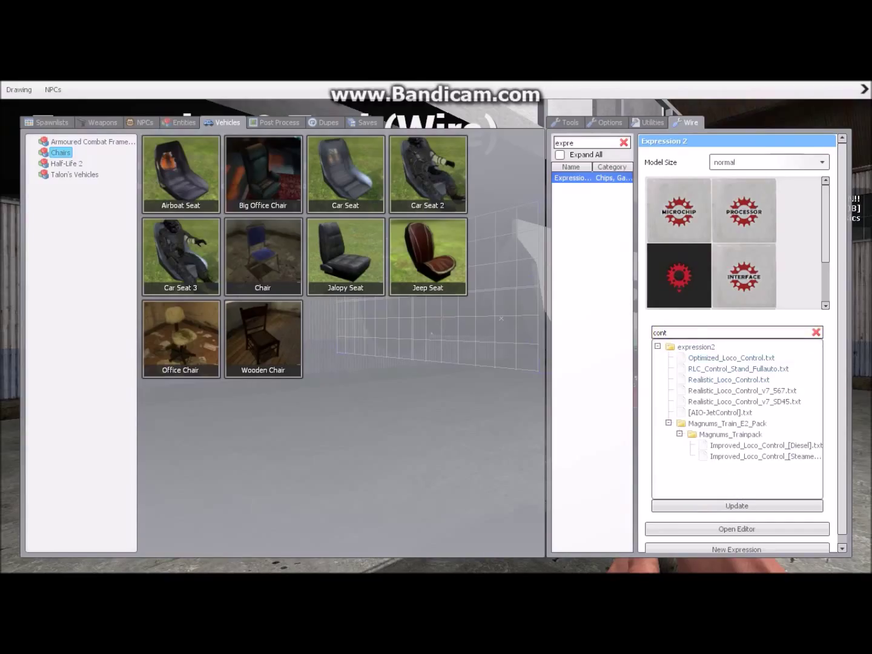
double_click(731, 358)
left_click(676, 151)
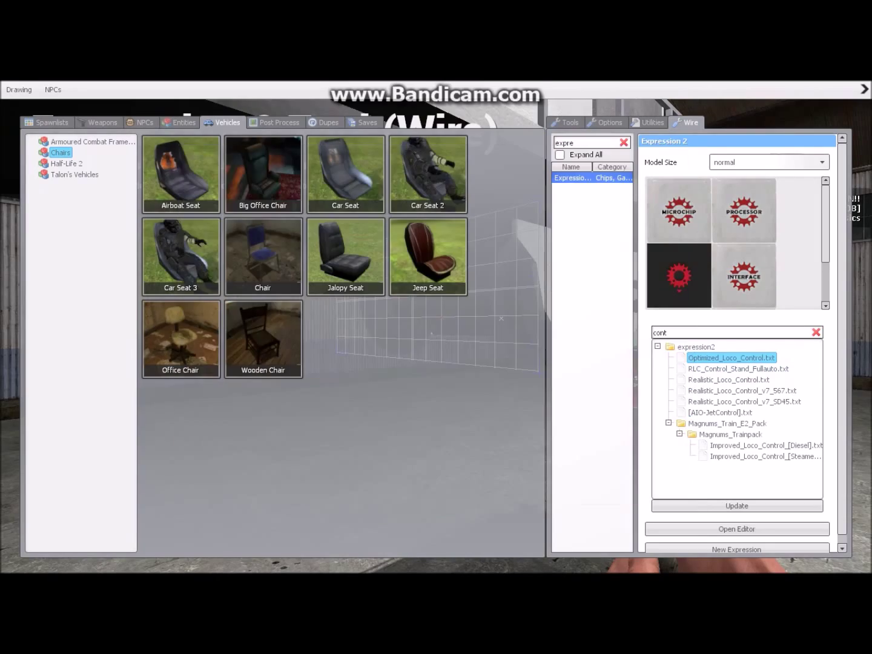
Step: Place the Optimized Loco Control chip on the axle of the locobogey1 bogie under the locomotive
key("q")
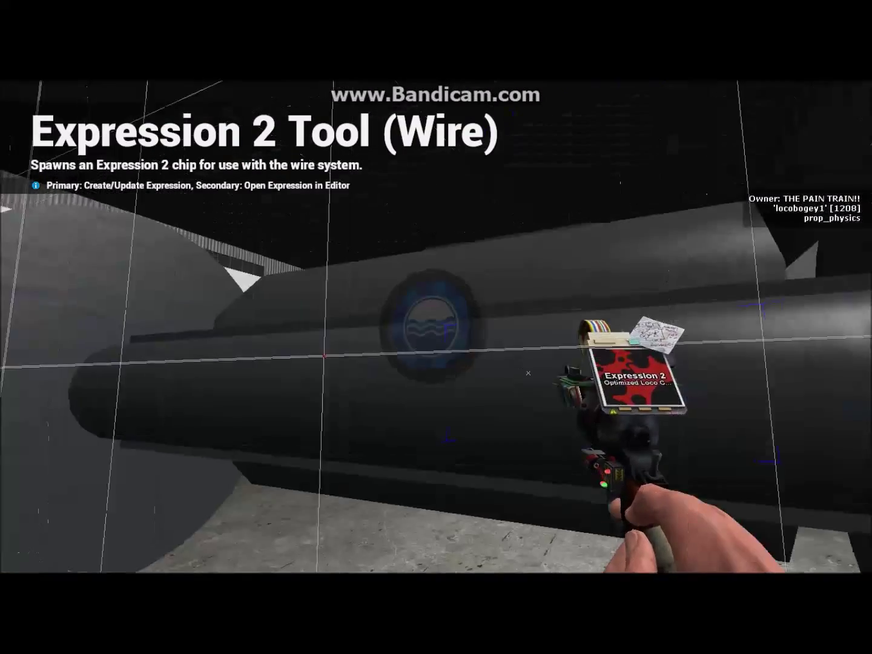
key("w")
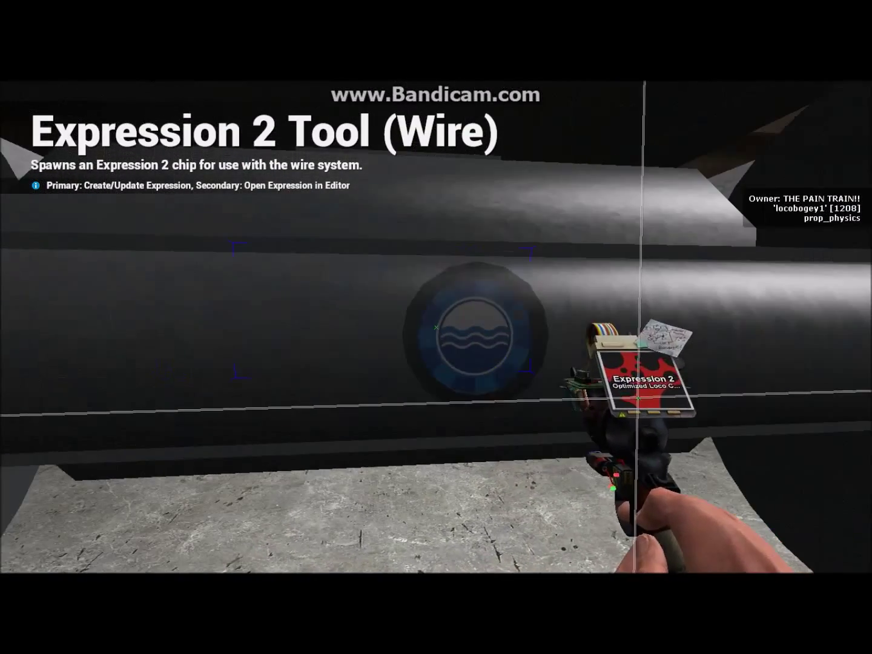
left_click(436, 327)
Step: Open Optimized_Loco_Control.txt in the Expression 2 editor, look through it and select its entire code for copying
right_click(437, 328)
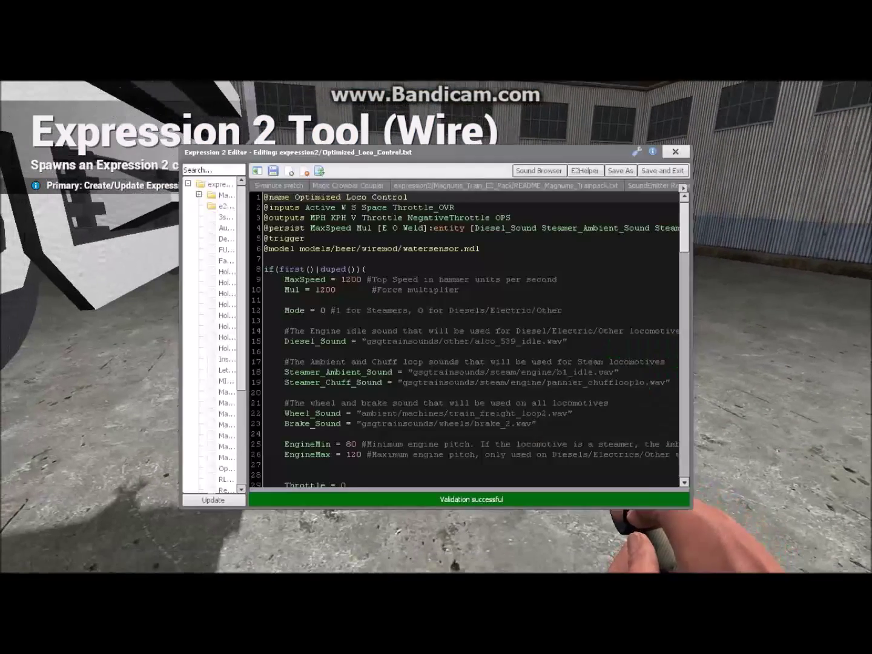
scroll(466, 339, "down", 20)
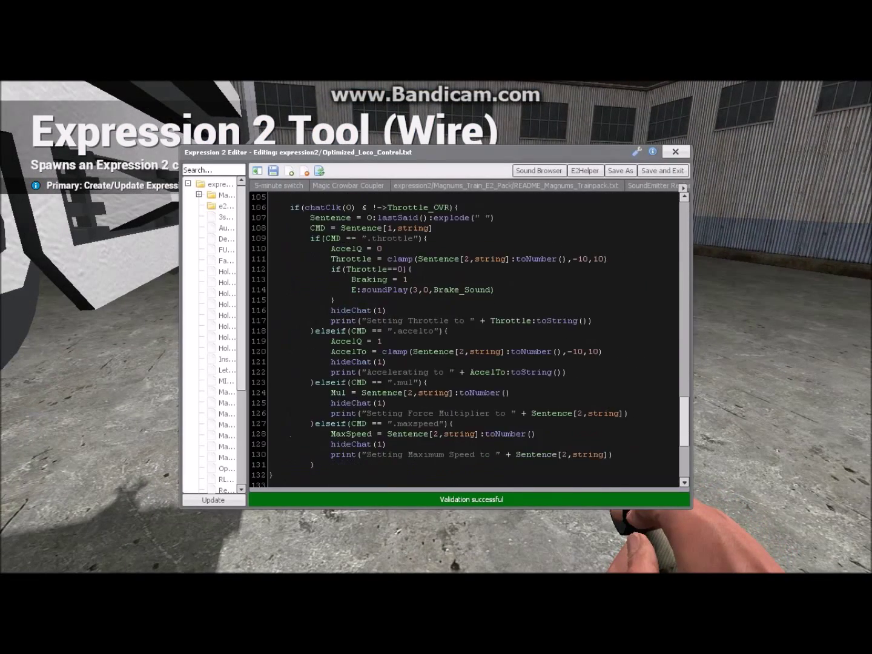
scroll(467, 339, "up", 20)
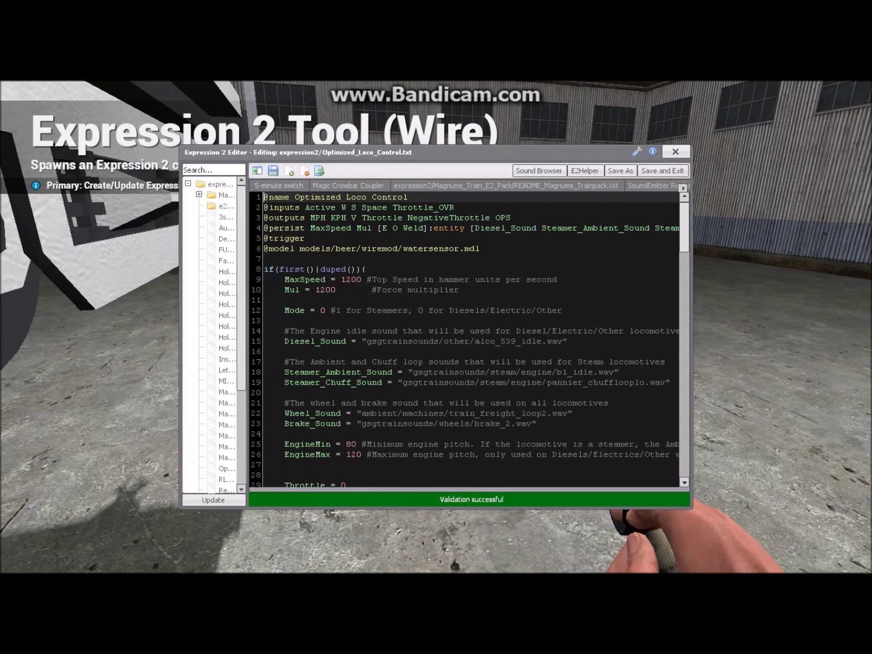
scroll(467, 403, "down", 20)
left_click_drag(264, 197, 470, 465)
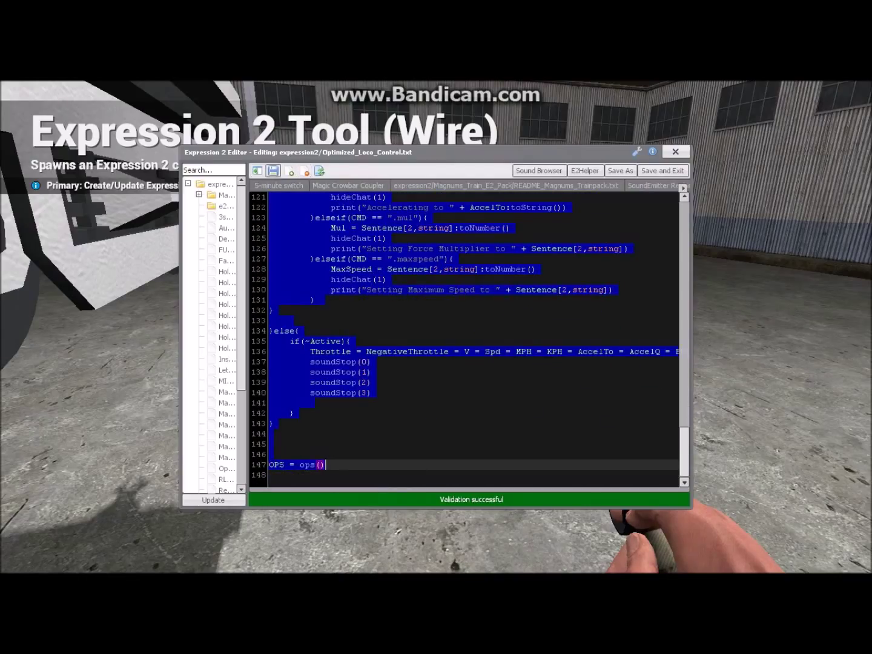
Step: Create a new expression, replace its whole template with the copied Optimized Loco Control code and close the editor
left_click(289, 170)
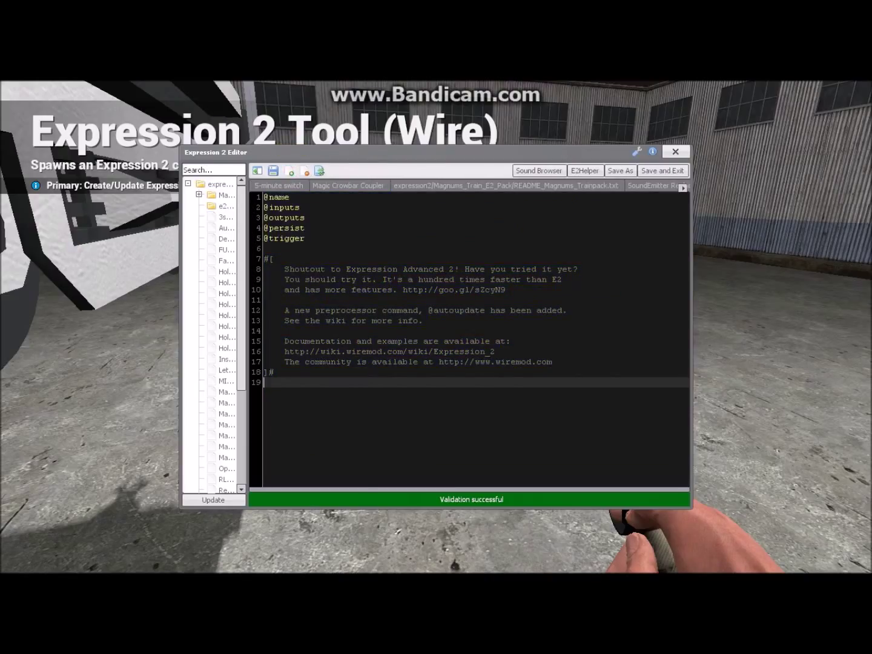
key("shift+Up")
key("shift+Up")
key("shift+Up")
key("shift+Up")
key("shift+Up")
key("shift+Up")
key("shift+Up")
key("shift+Up")
key("shift+Up")
key("shift+Up")
key("shift+Up")
key("shift+Up")
key("shift+Up")
key("shift+Up")
key("shift+Up")
key("shift+Up")
key("shift+Up")
key("shift+Up")
key("BackSpace")
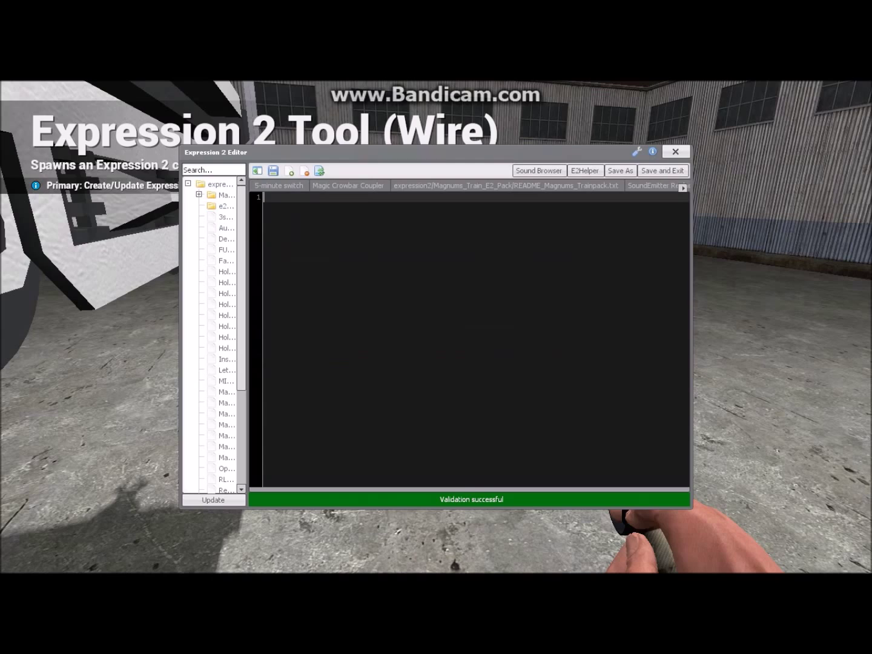
key("ctrl+v")
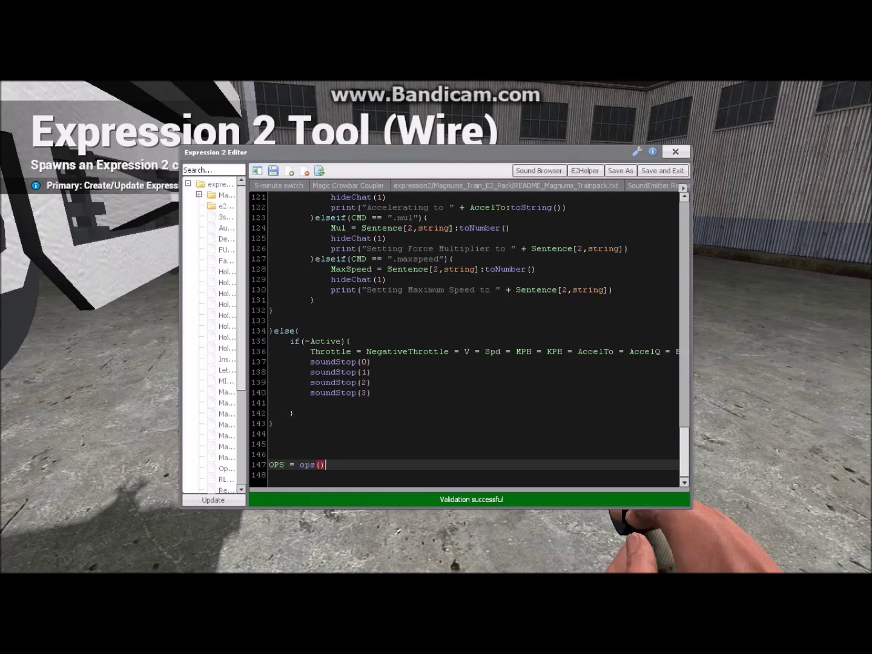
key("ctrl+q")
Step: Open the code of the placed Optimized Loco Control chip and examine the settings at its beginning
key("w")
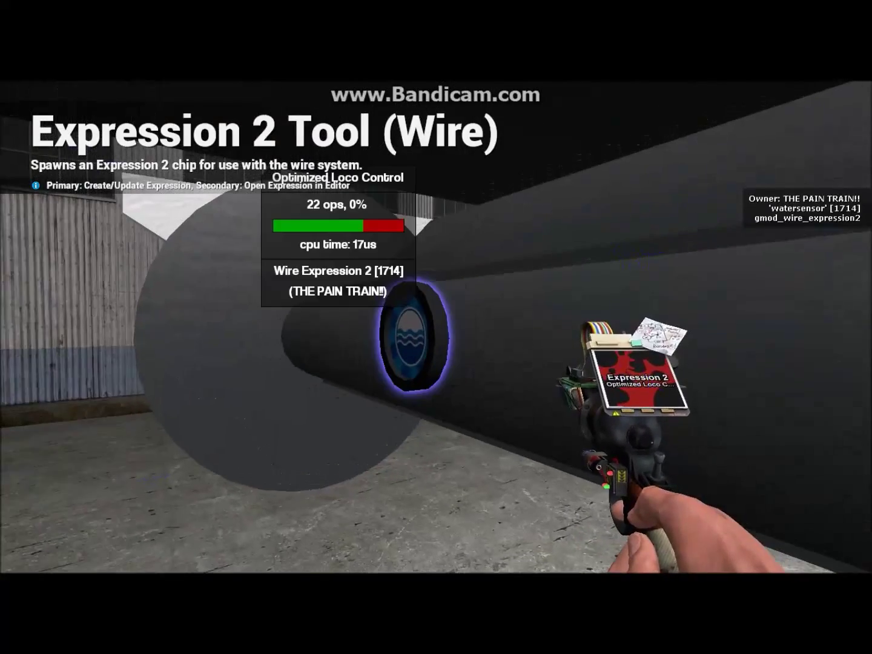
key("w")
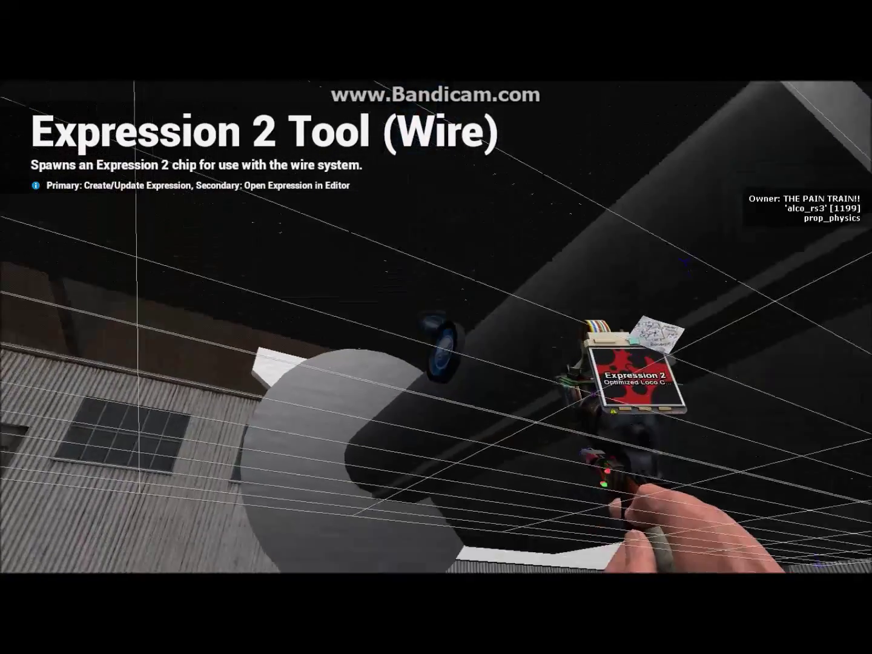
right_click(436, 328)
left_click(436, 434)
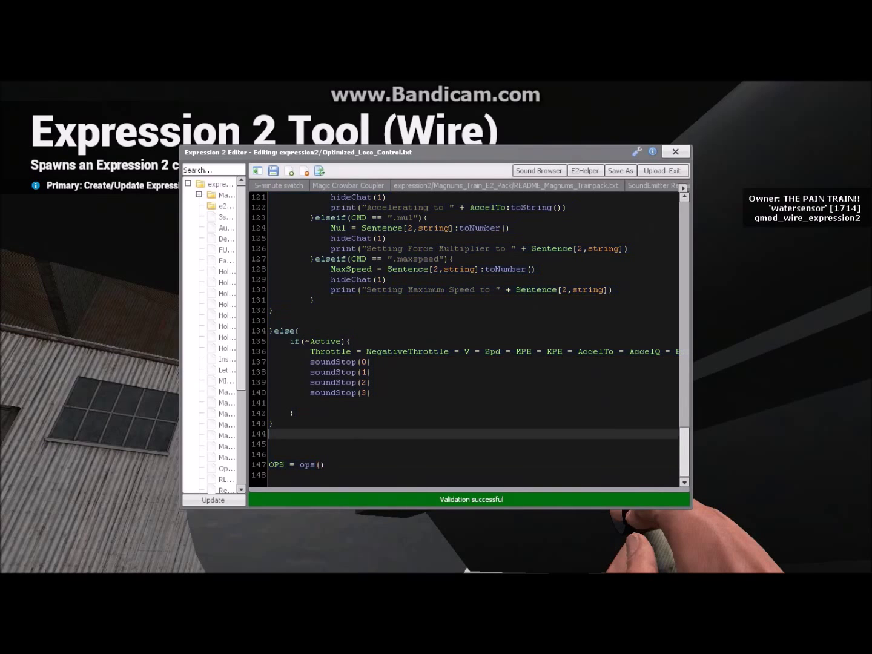
left_click_drag(685, 452, 684, 228)
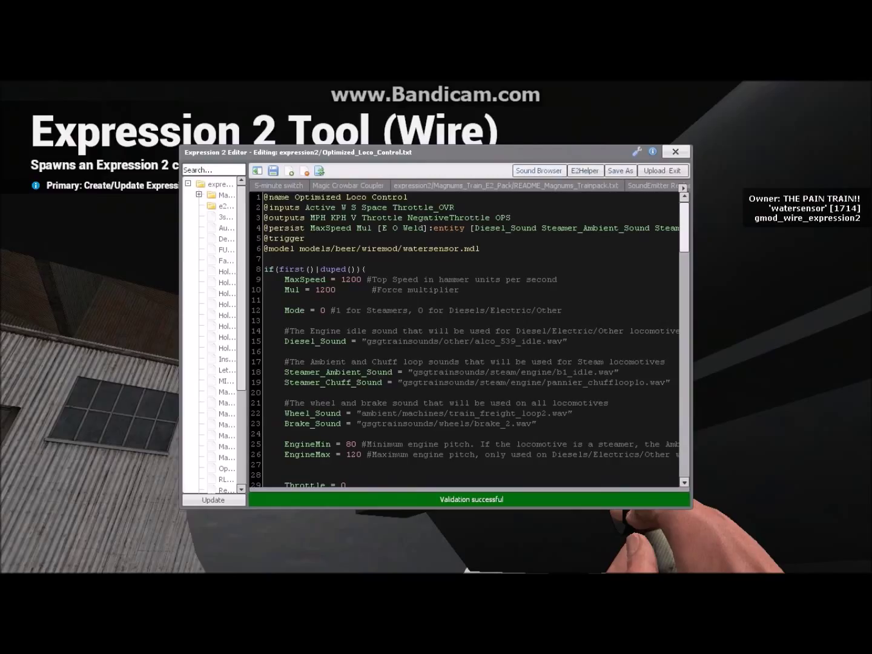
Step: Browse the ambient/machines sounds in the Sound Browser, select hydraulic_1.wav, and close both the browser and the code editor
left_click(538, 171)
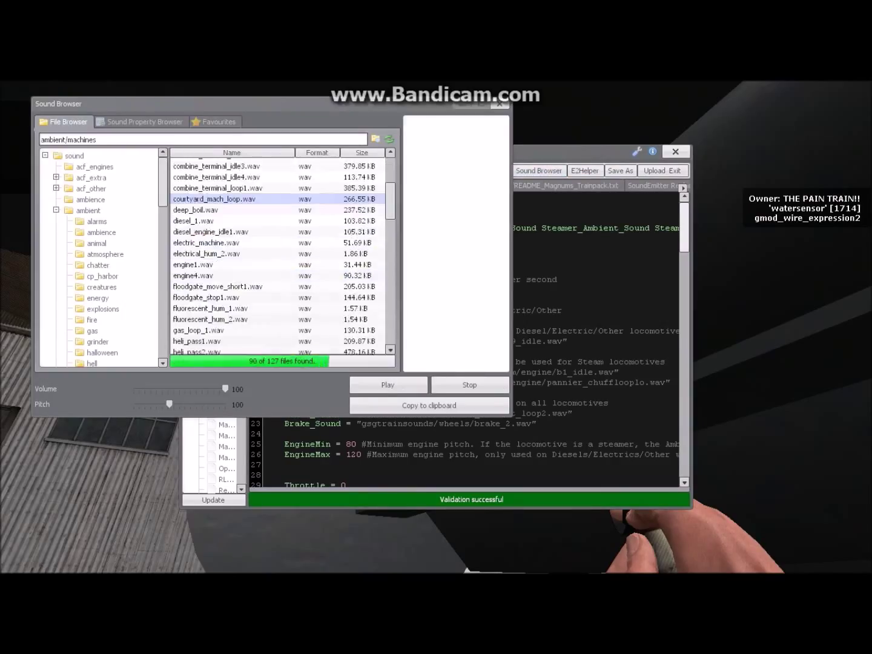
scroll(267, 289, "down", 3)
left_click(266, 299)
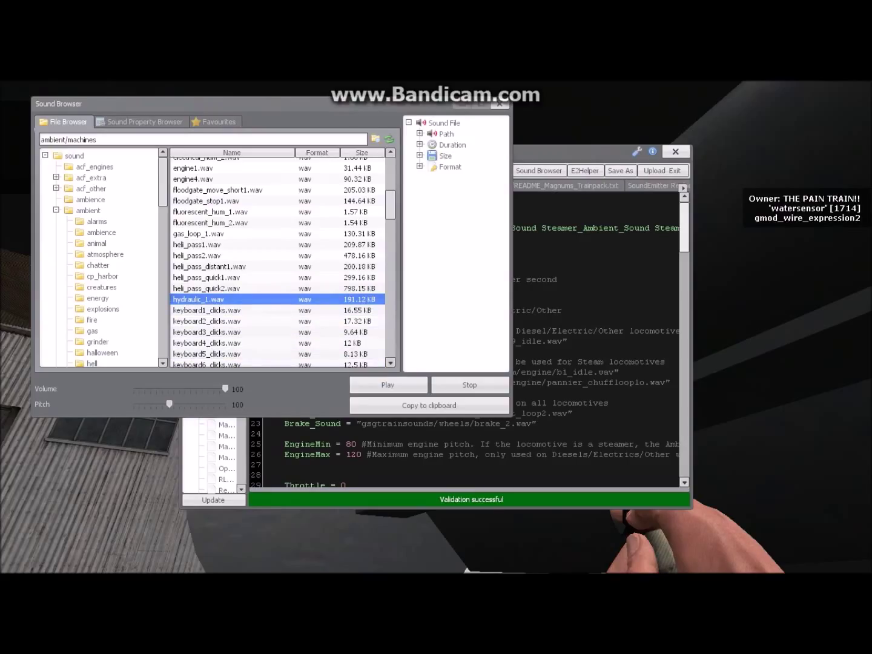
left_click(500, 104)
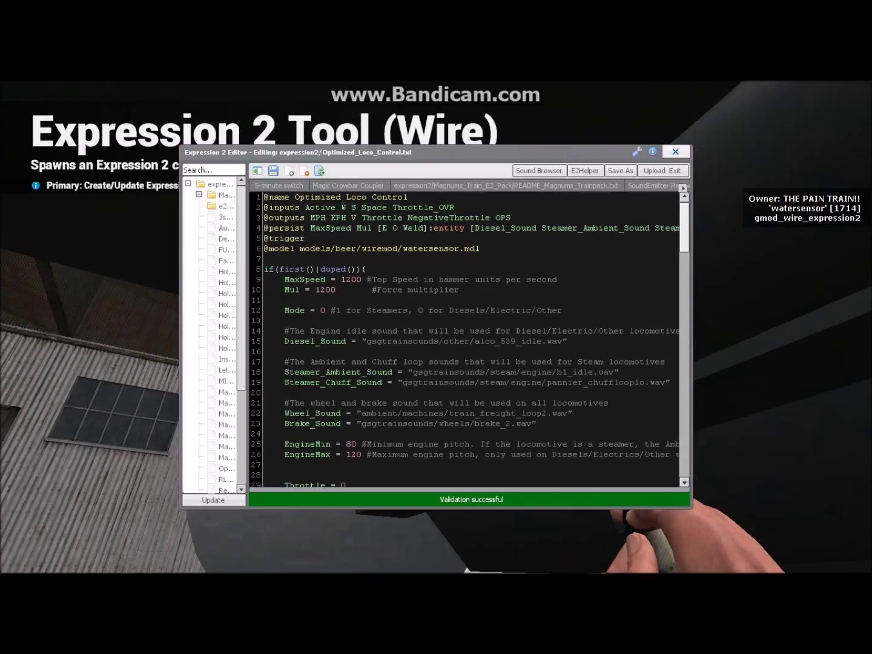
left_click(675, 152)
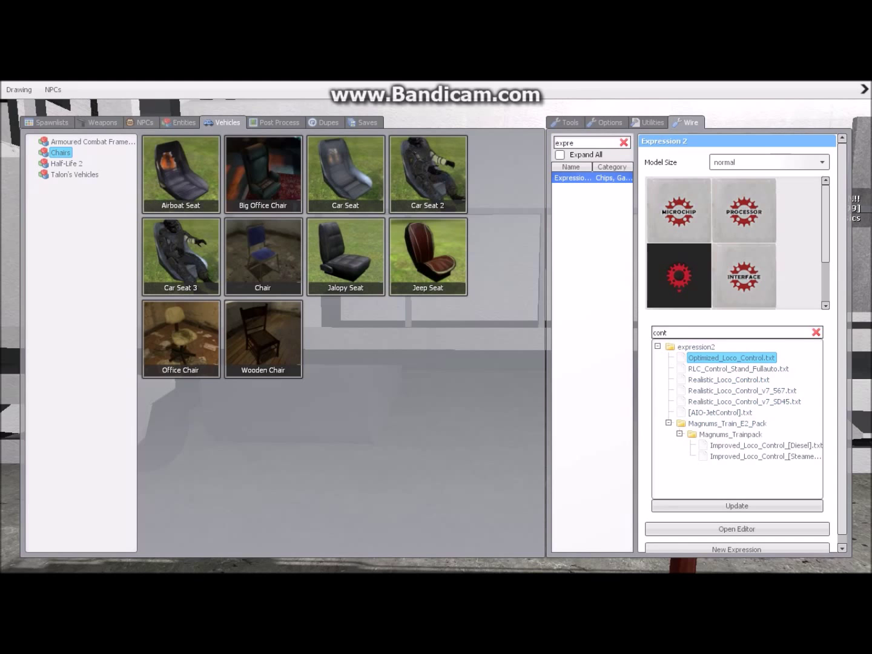
Step: Clear the Expression 2 file search and look over the locomotive's side, fuel tank and bogies
left_click(815, 333)
key("q")
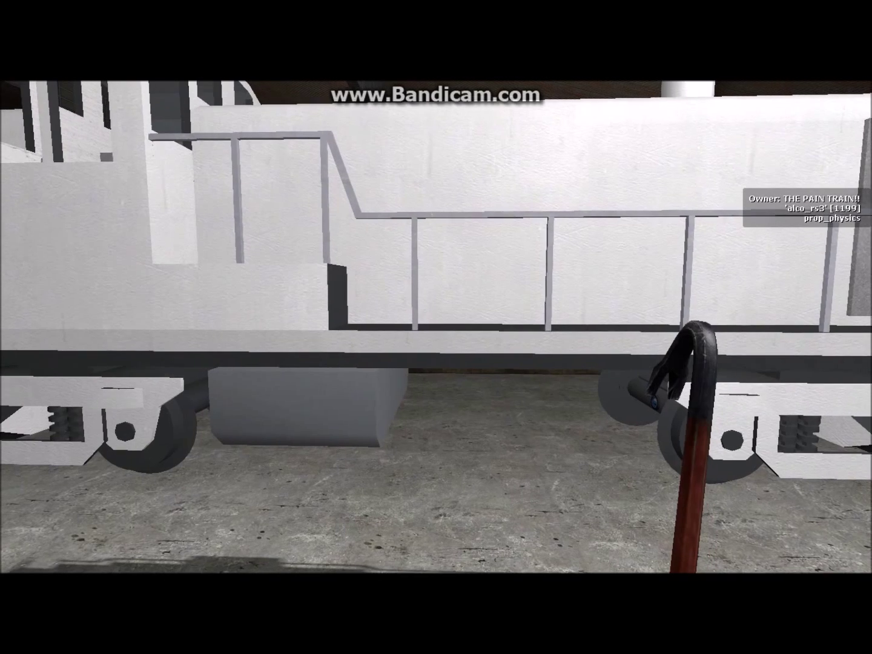
key("s")
key("d")
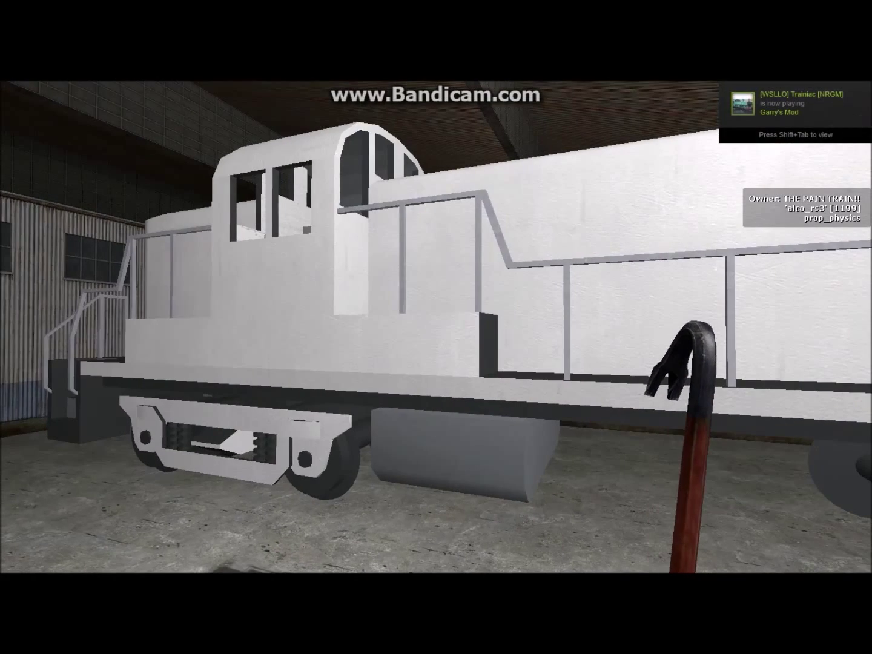
key("d")
key("w")
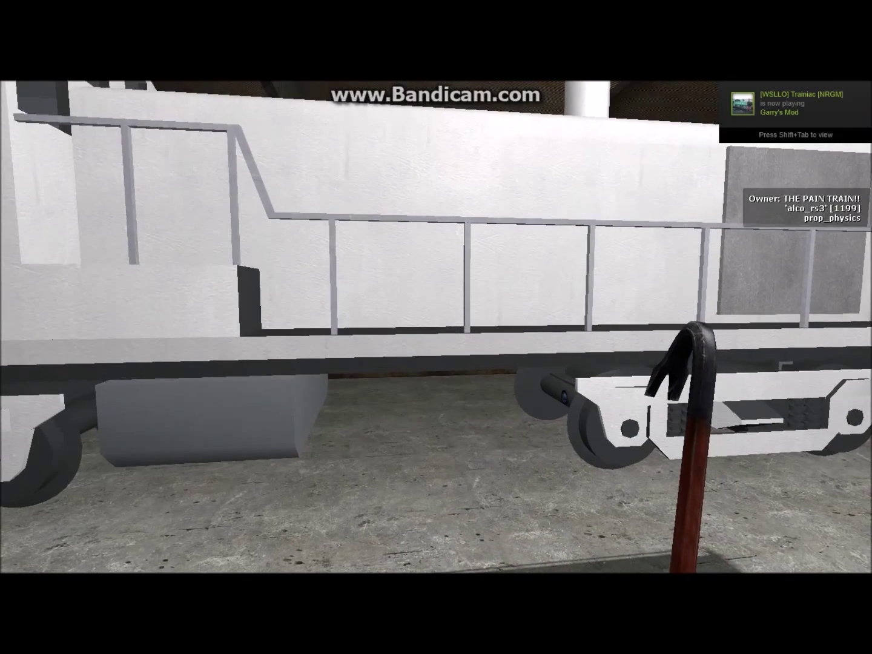
key("a")
left_click(437, 328)
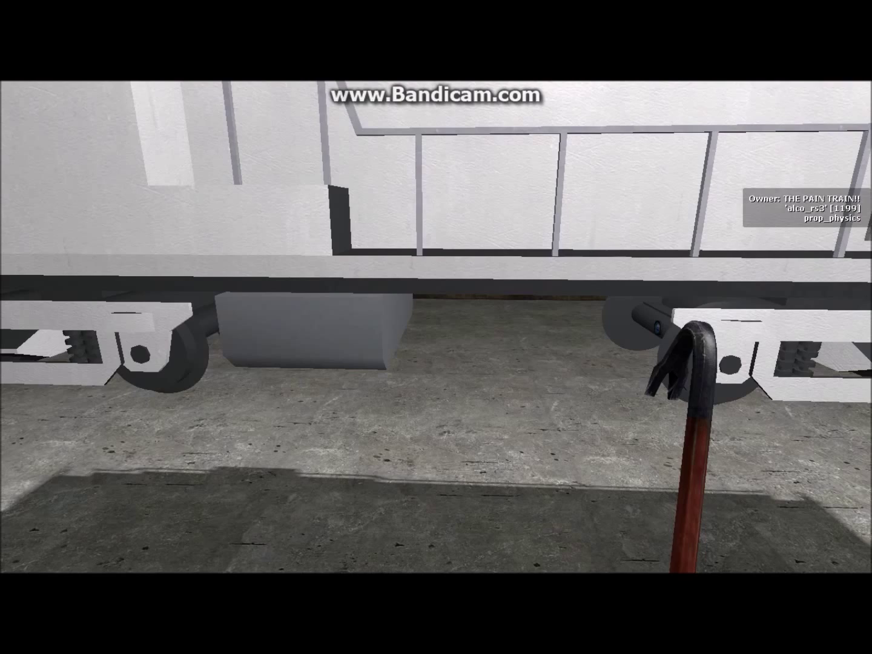
left_click(436, 327)
key("d")
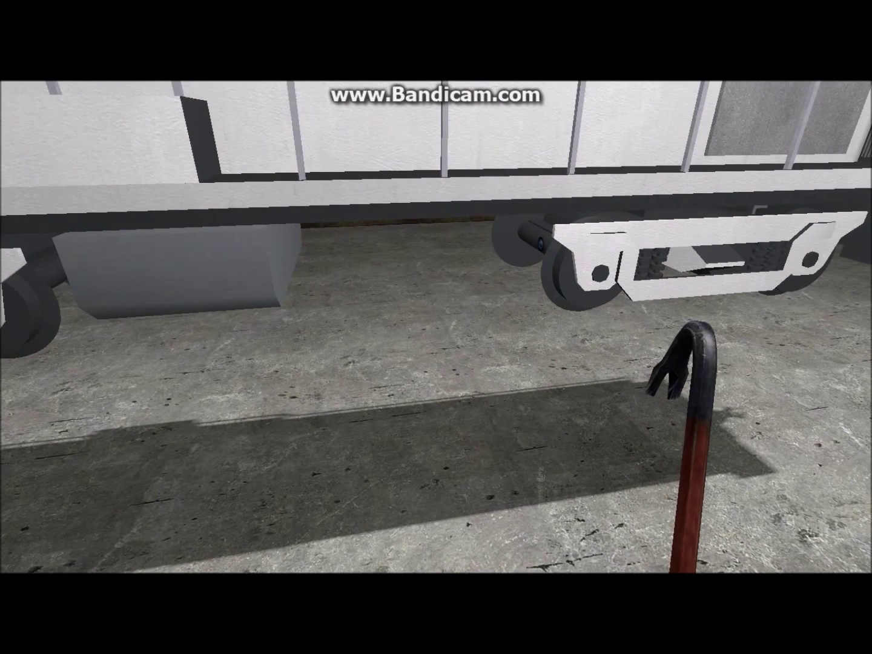
Step: Equip the Wire Advanced tool and examine the inputs of the Optimized Loco Control chip on the bogie
key("q")
left_click(625, 143)
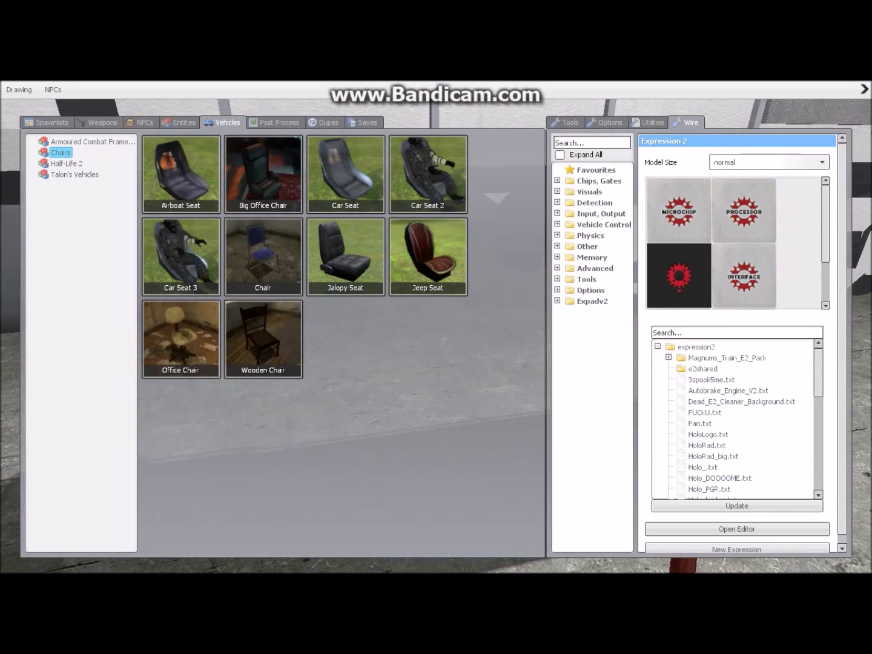
type("wire")
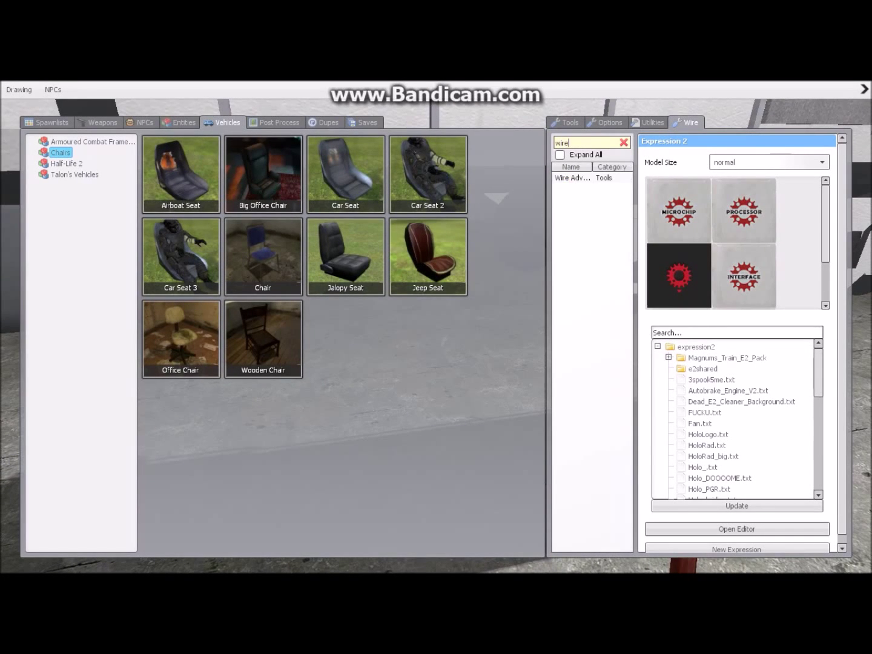
left_click(581, 177)
key("q")
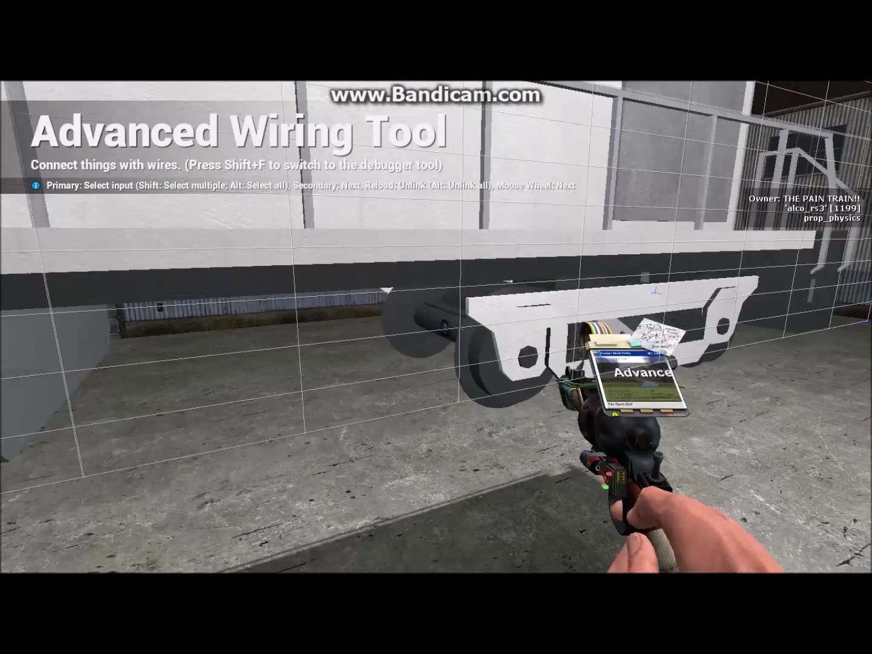
key("q")
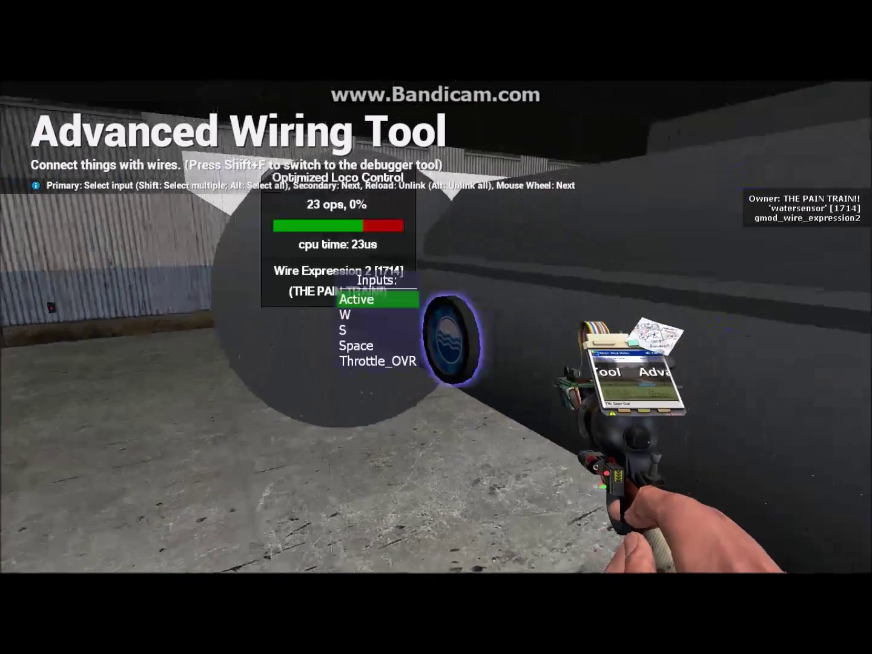
scroll(436, 327, "down", 1)
scroll(436, 327, "up", 1)
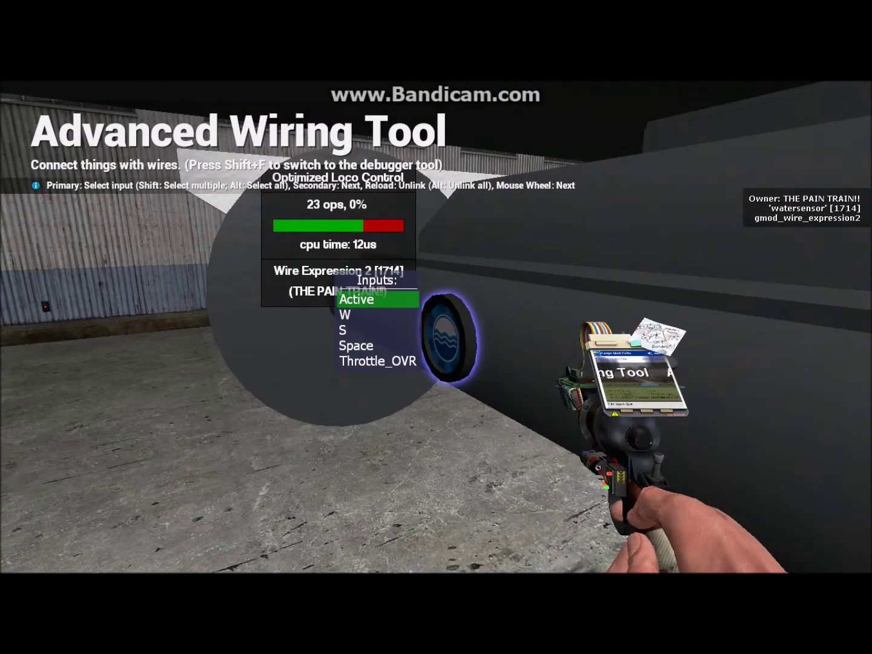
Step: Place a wire Button with the key switch model on the wall inside the locomotive's cab
key("q")
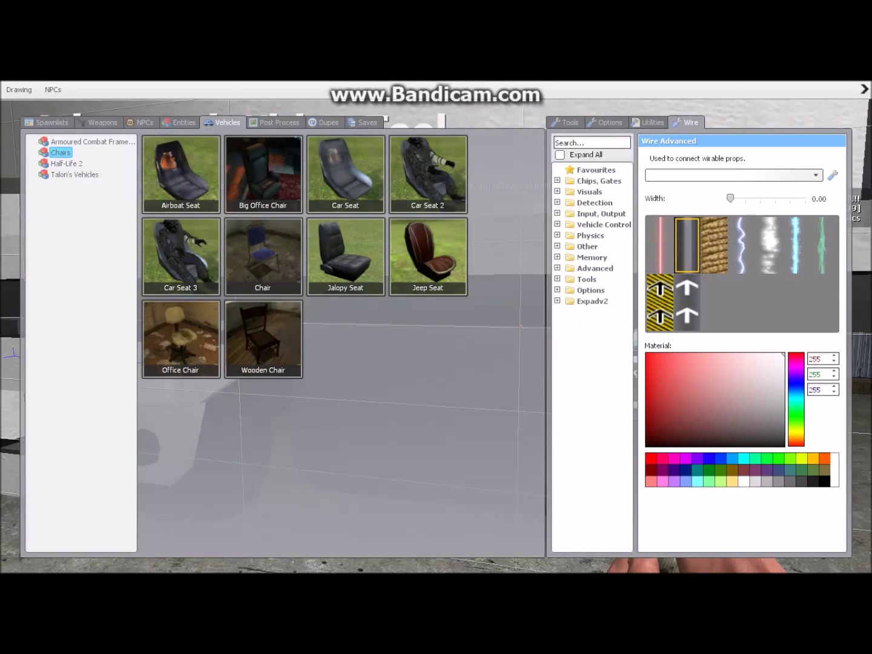
type("butt")
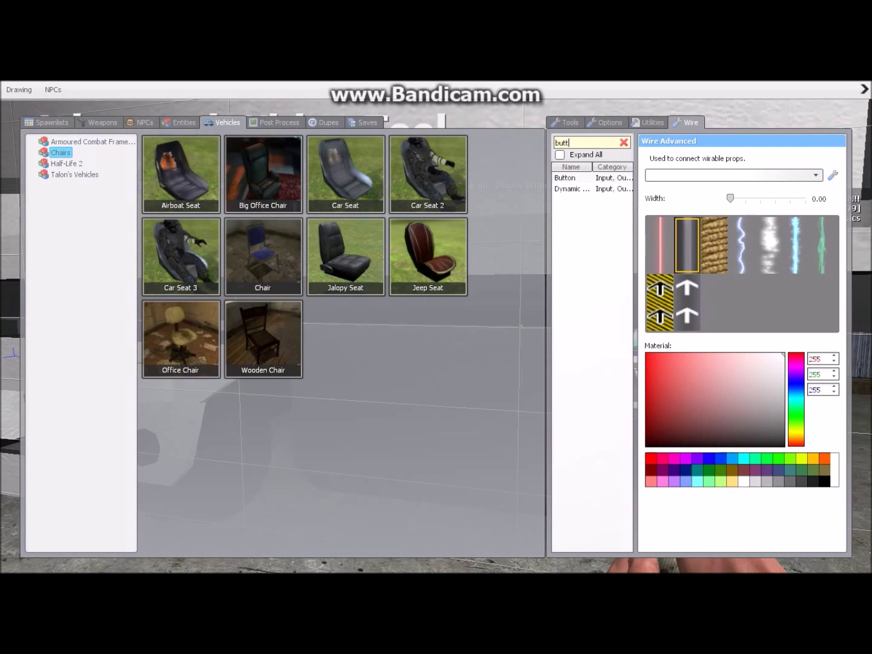
left_click(569, 178)
scroll(716, 243, "down", 2)
scroll(716, 231, "up", 2)
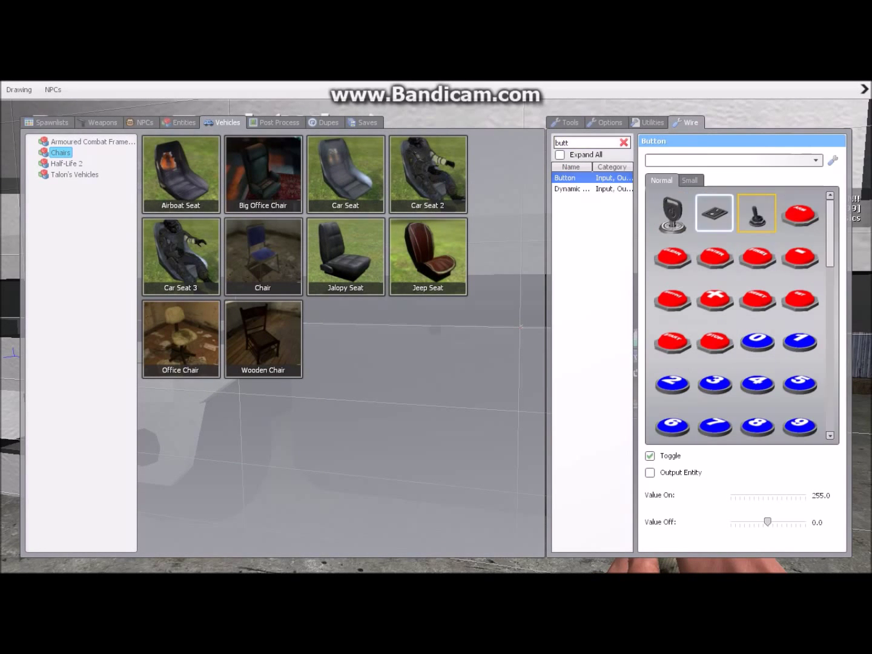
left_click(674, 215)
key("q")
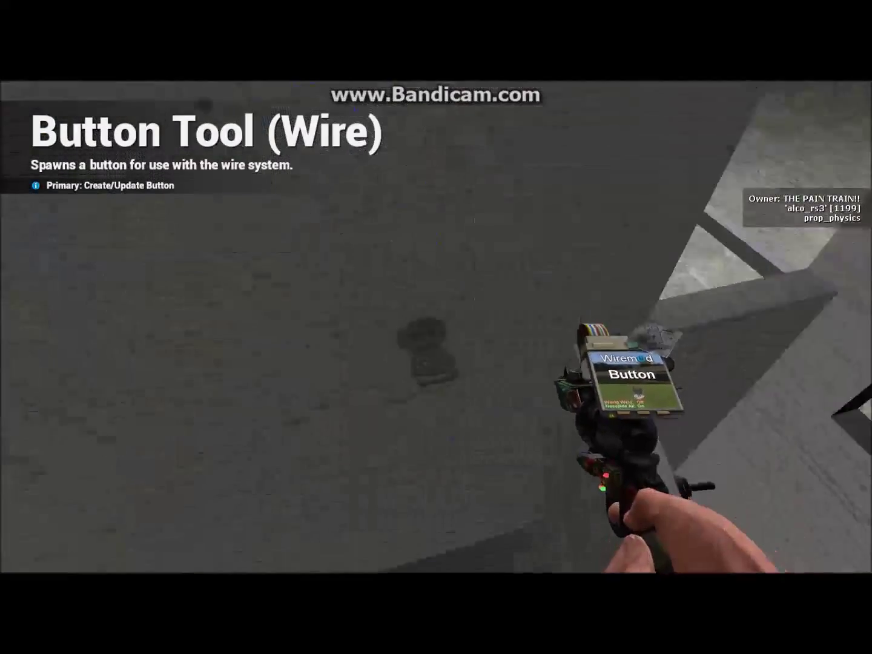
left_click(437, 327)
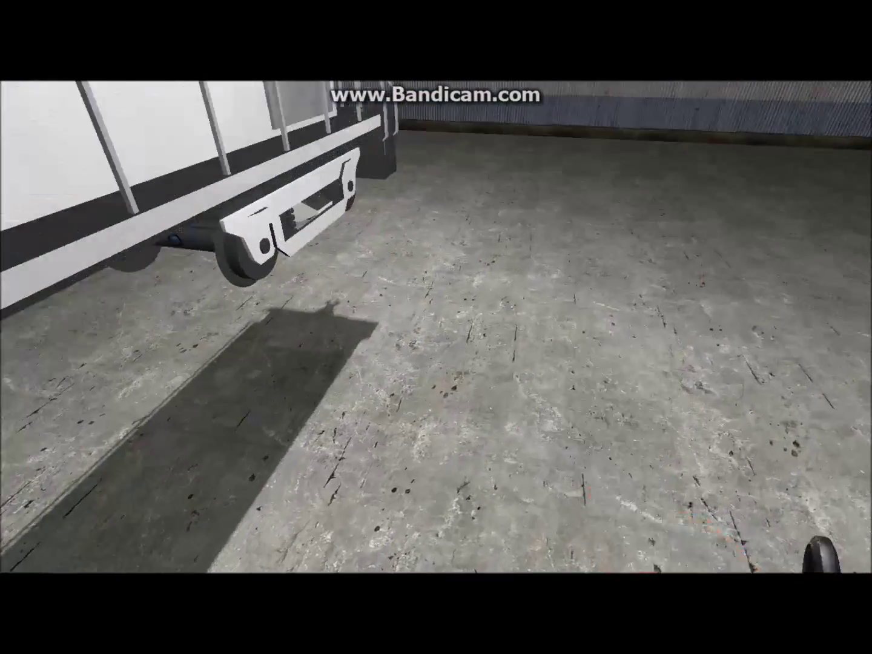
Step: Wire the Optimized Loco Control chip's Active input to the Out output of the key switch in the cab
key("q")
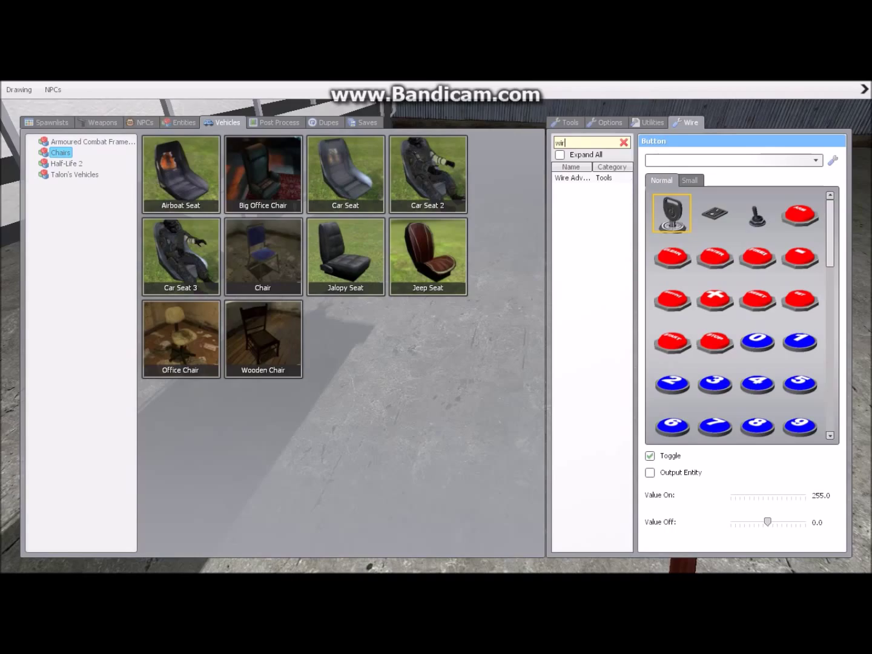
left_click(572, 177)
key("q")
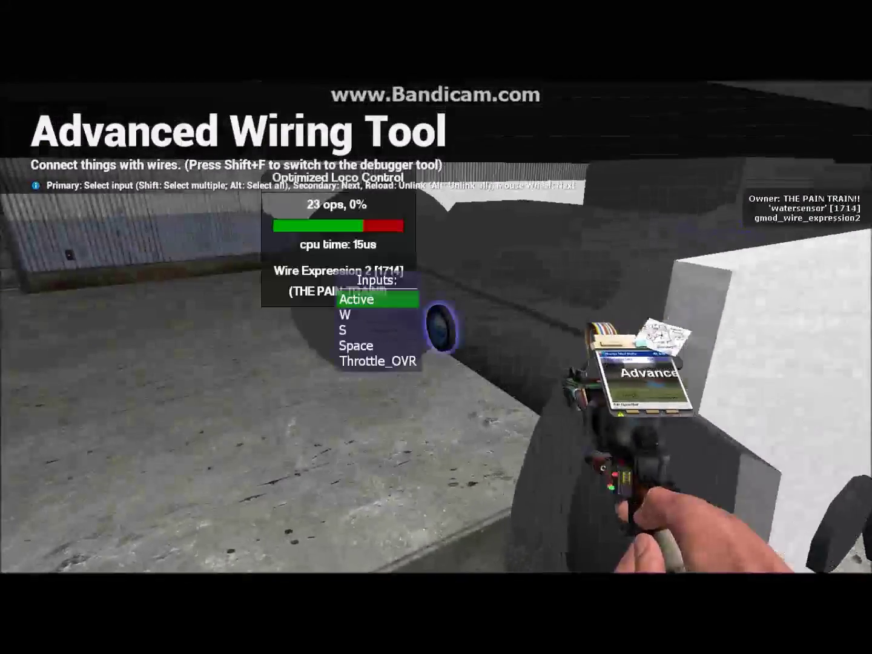
left_click(436, 327)
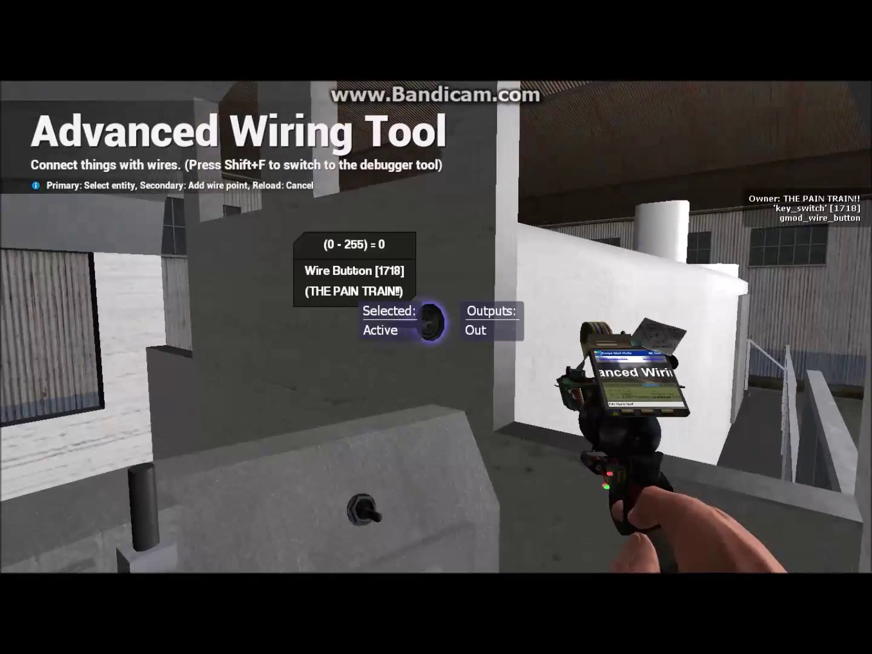
left_click(437, 328)
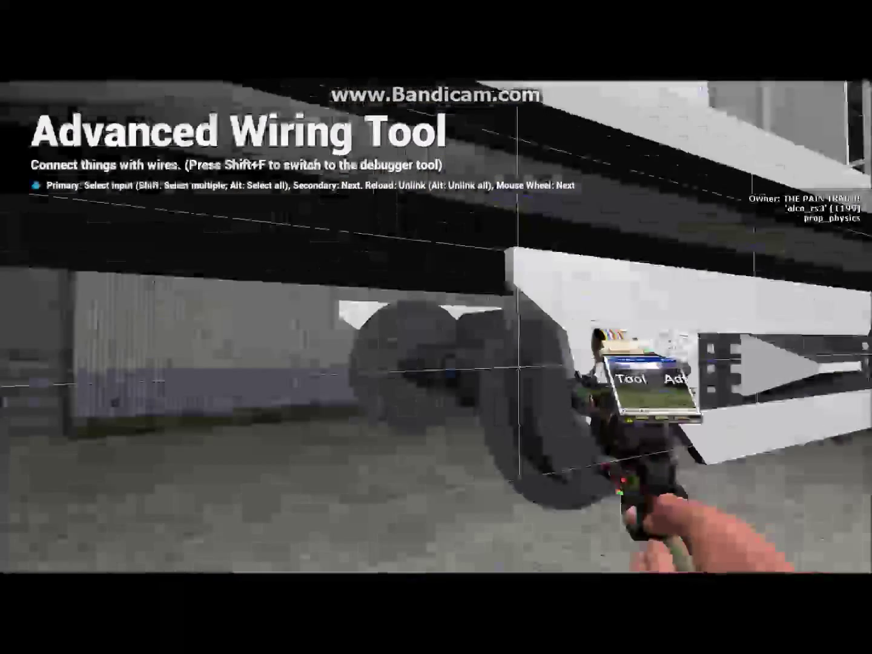
Step: Wire the chip's W, S and Space inputs to the matching outputs of the Pod Controller in the cab
scroll(436, 327, "down", 1)
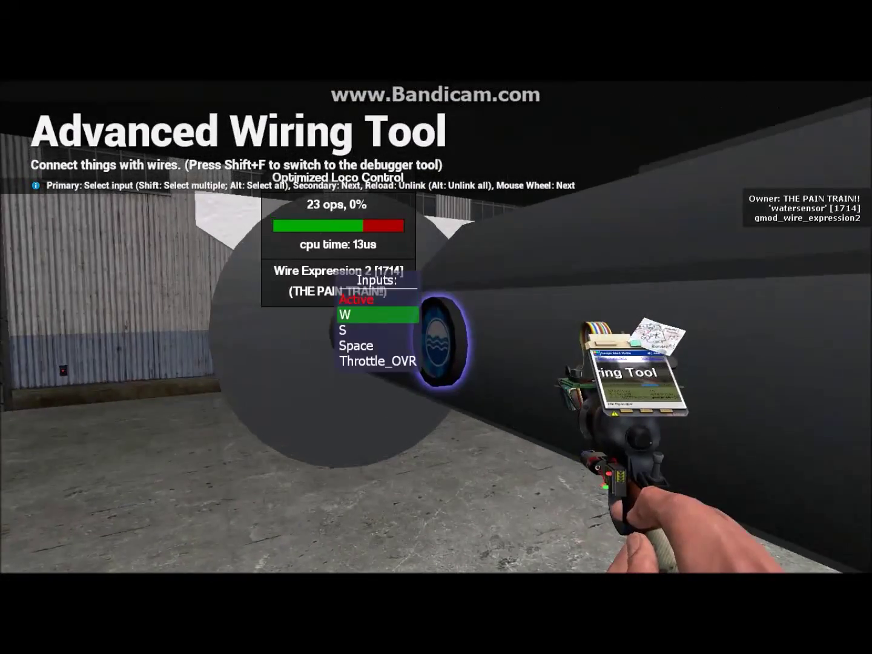
left_click(436, 327)
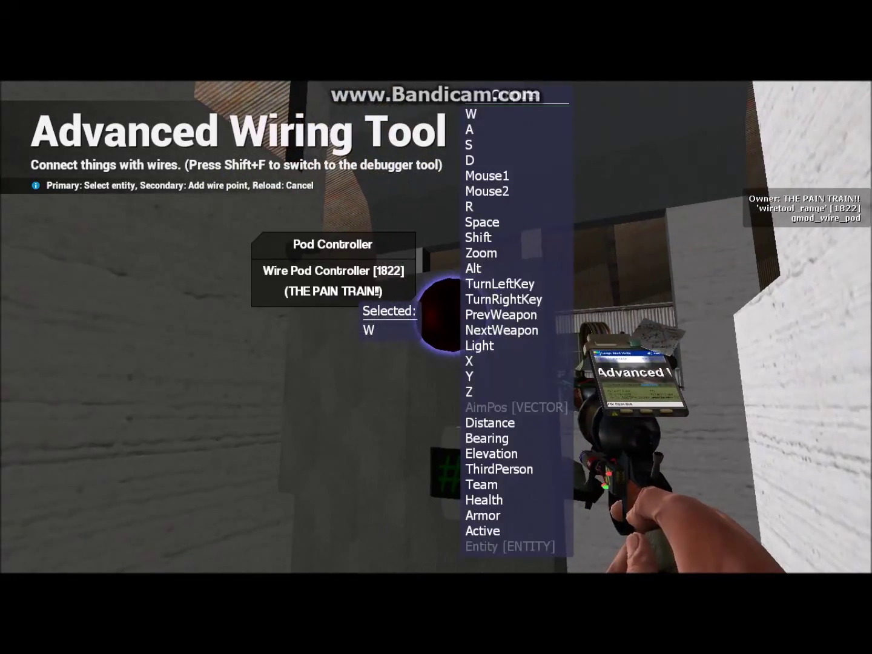
left_click(436, 327)
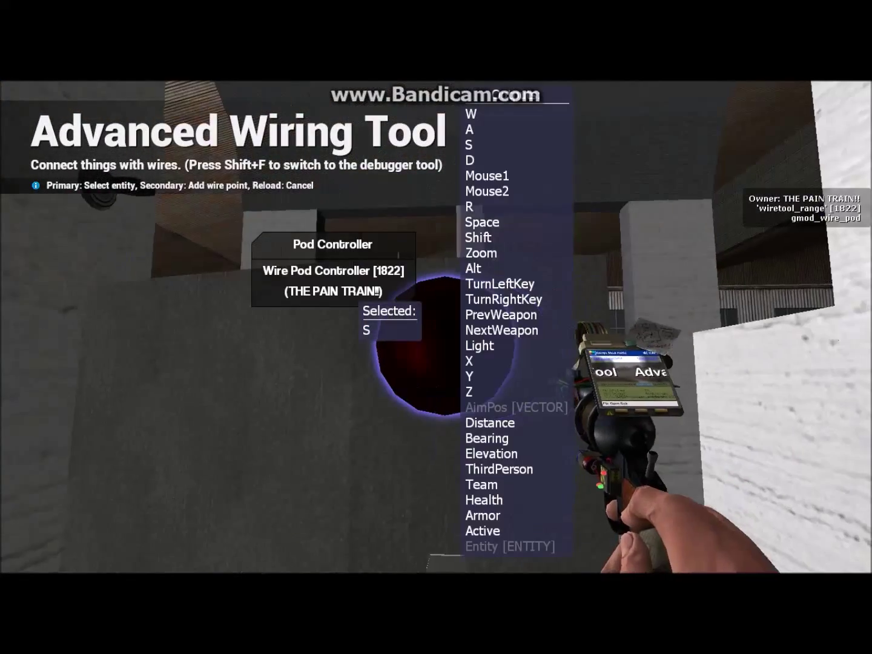
left_click(436, 327)
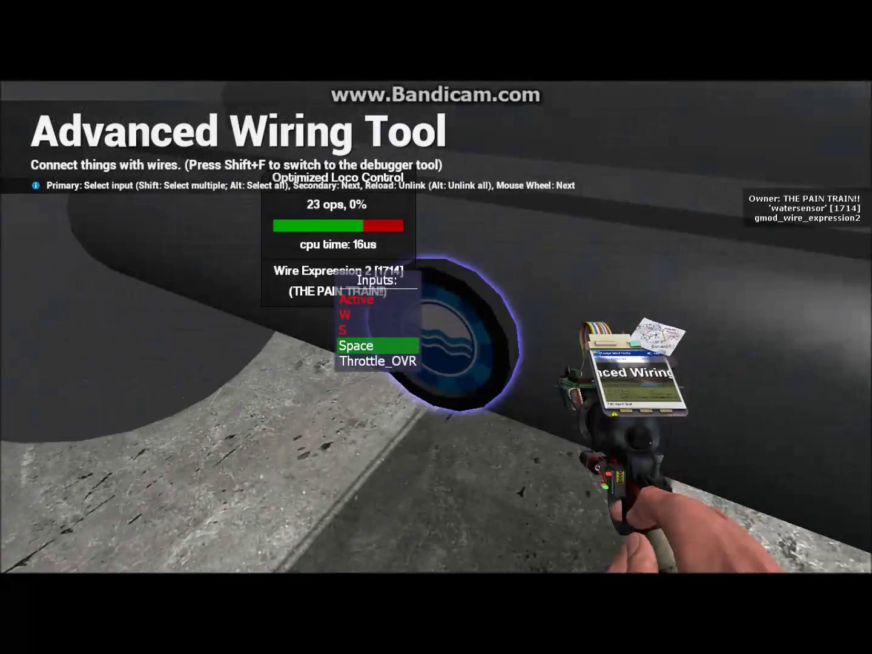
left_click(437, 327)
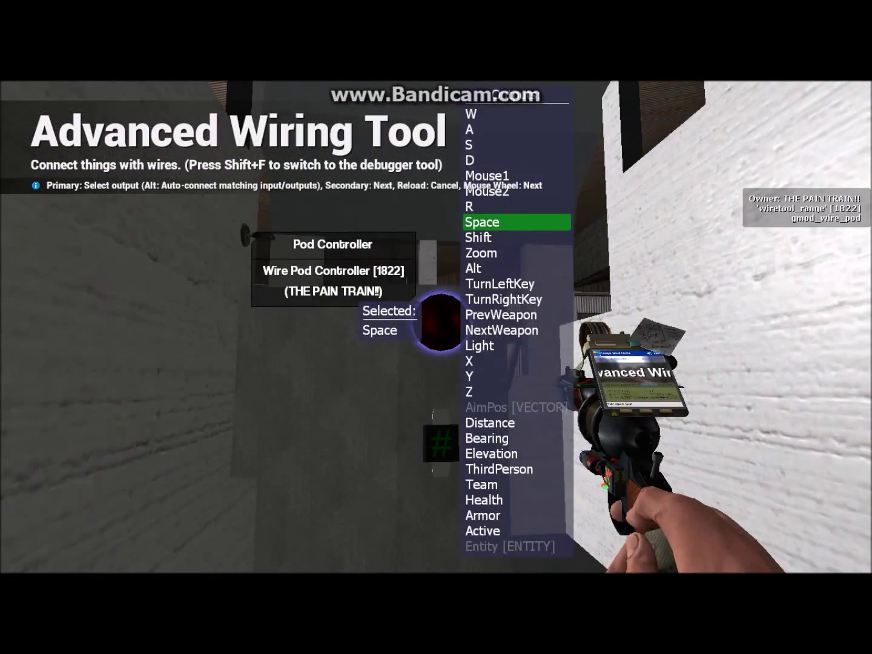
left_click(436, 327)
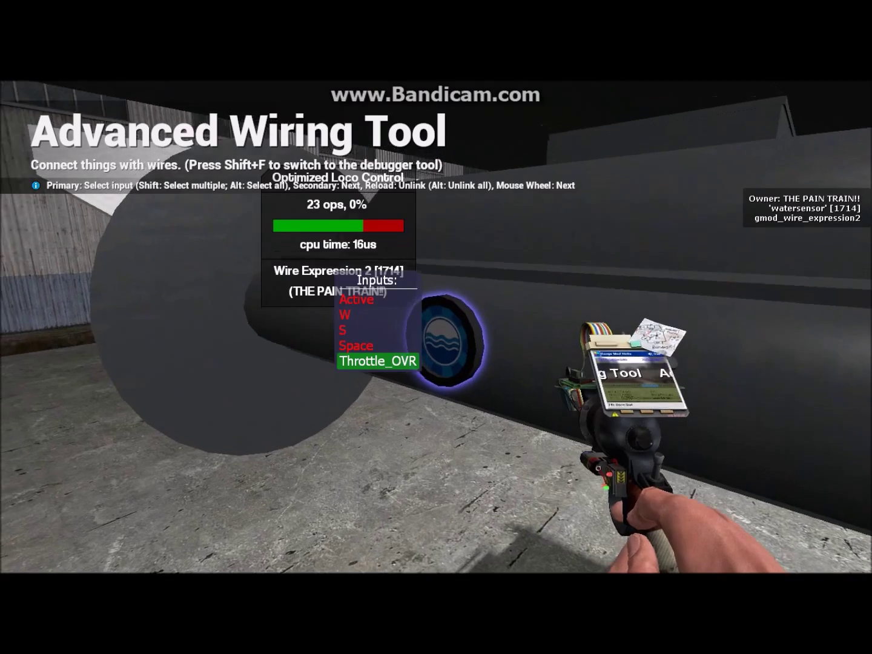
Step: Place a wire gate with the Gates tool on the underside of the locomotive's fuel tank
key("s")
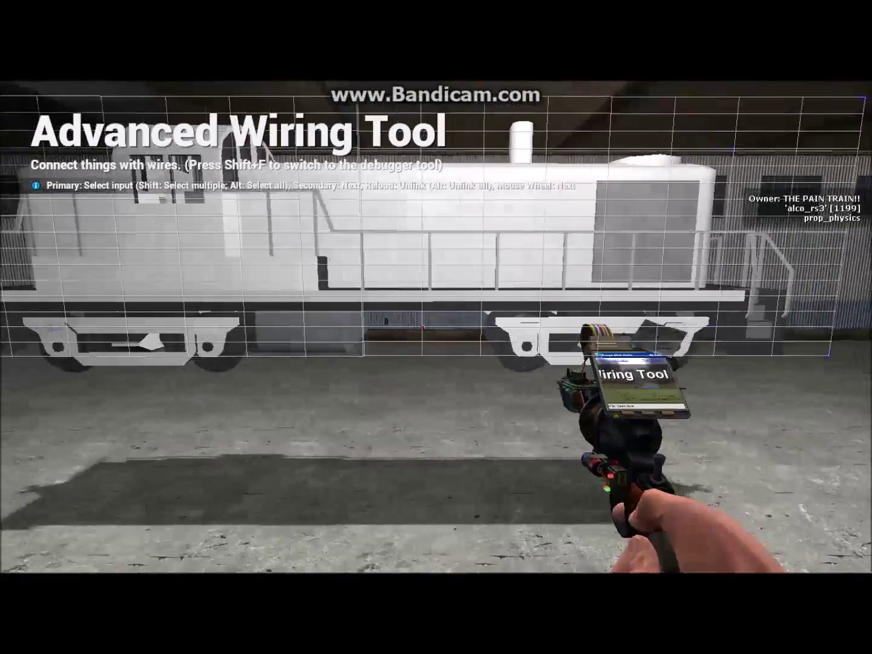
key("a")
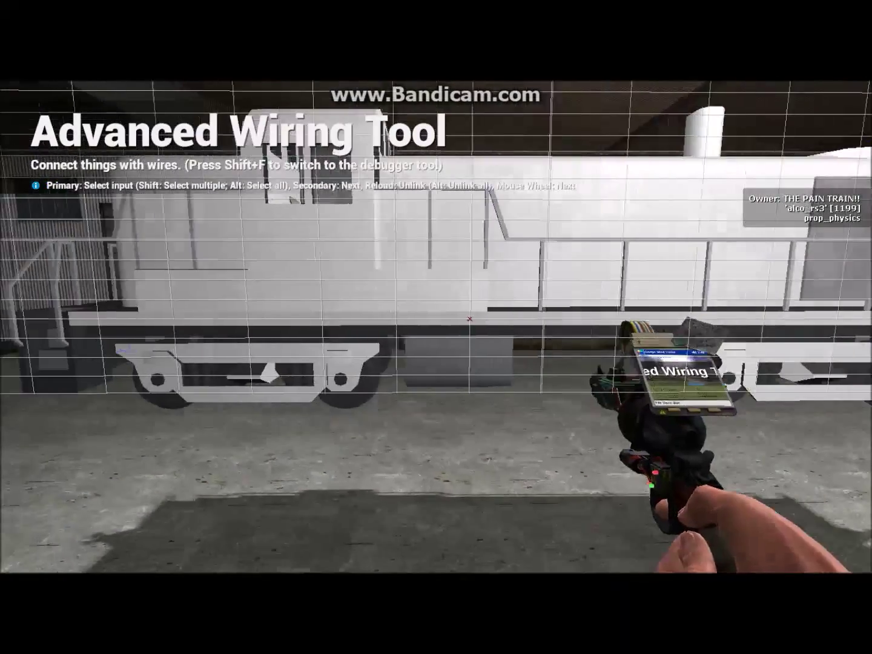
key("s")
key("d")
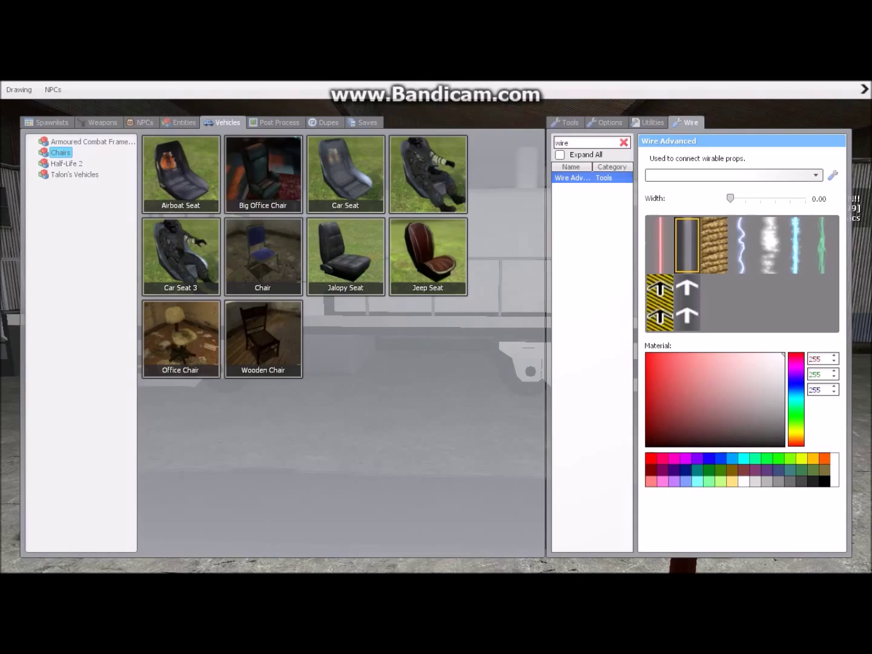
key("q")
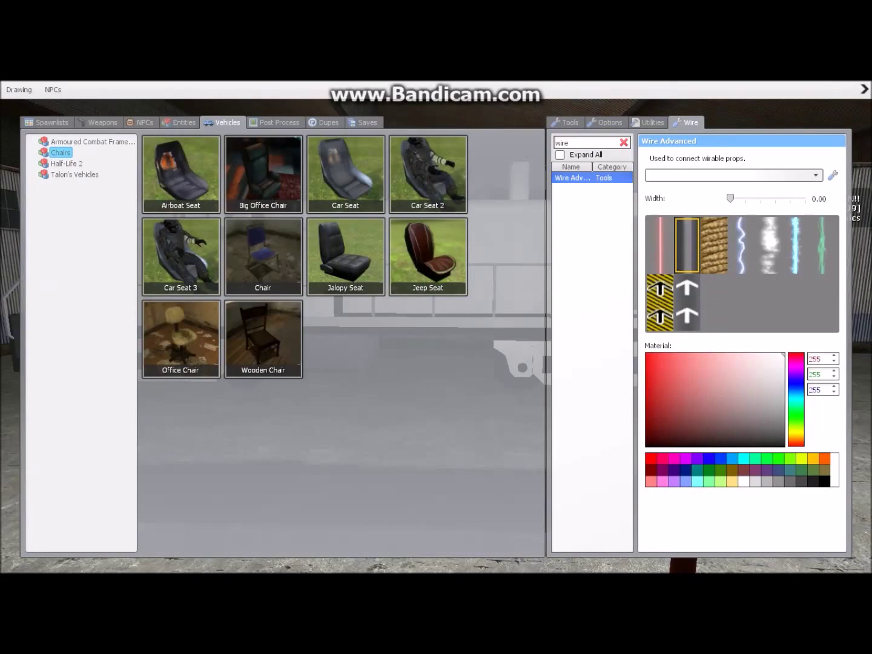
left_click(624, 142)
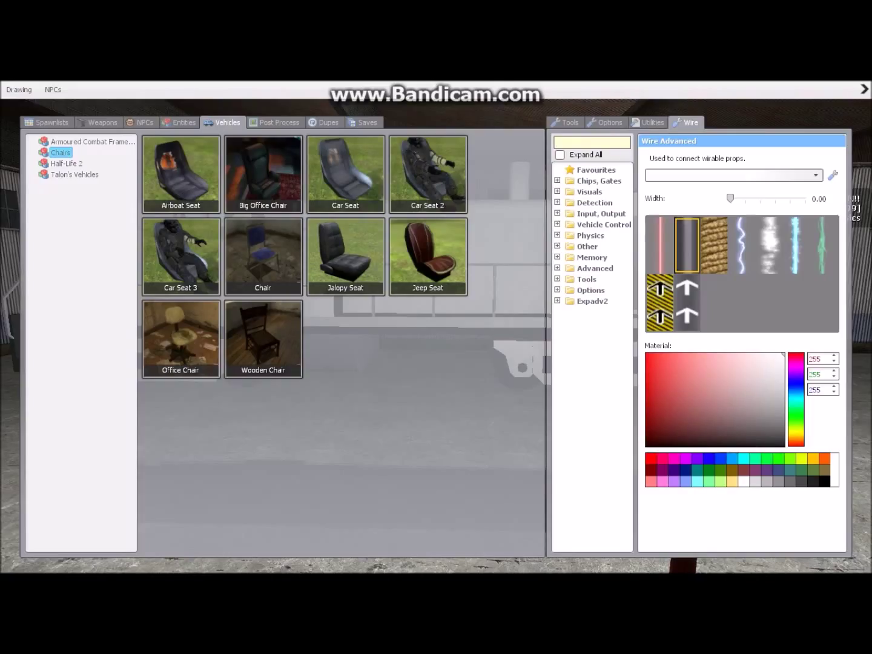
type("gate")
left_click(566, 178)
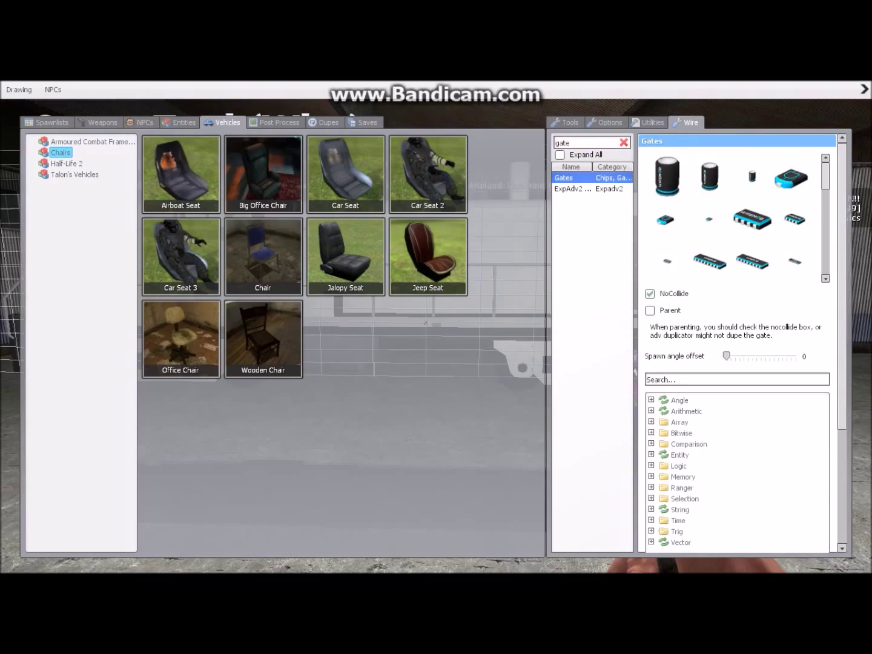
key("q")
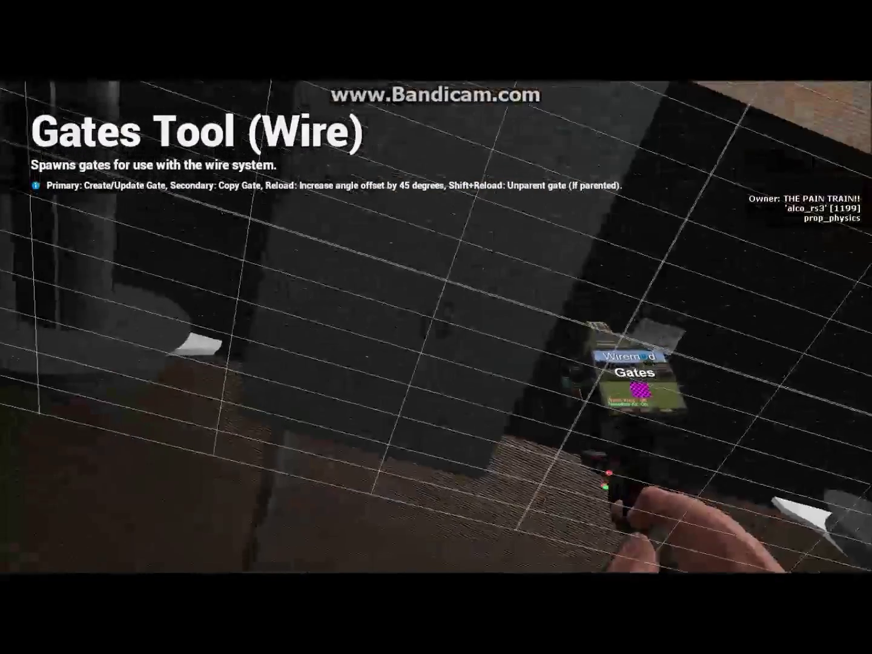
left_click(436, 327)
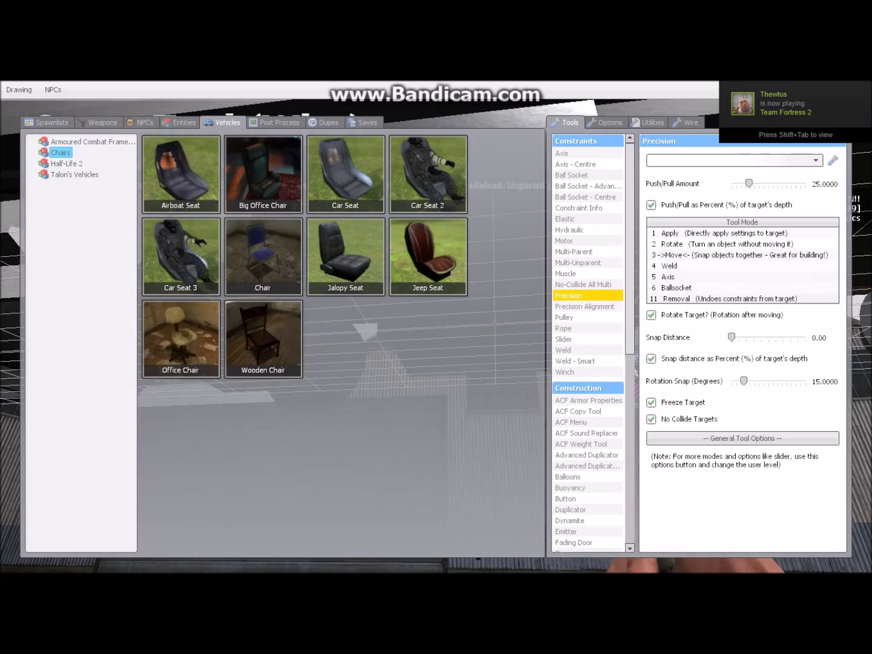
Step: Select the key switch, the control stand and the neighbouring cab fittings for parenting with the Multi-Parent tool
key("q")
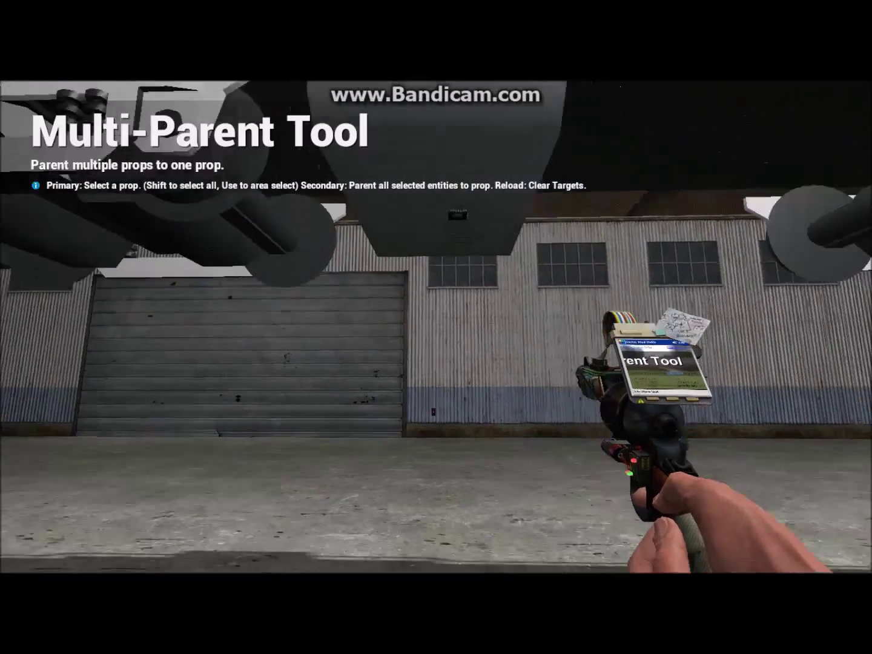
key("w")
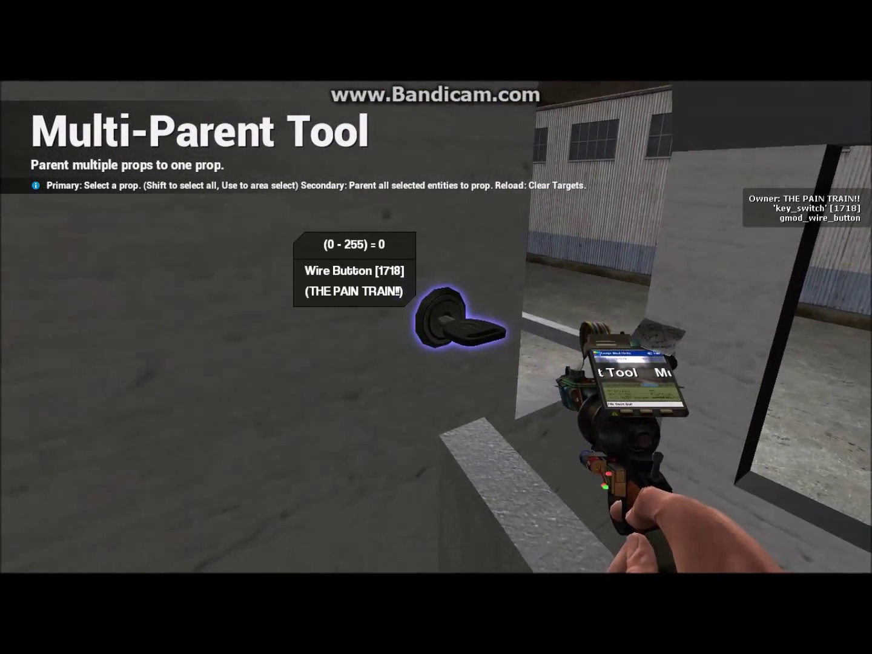
left_click(436, 327)
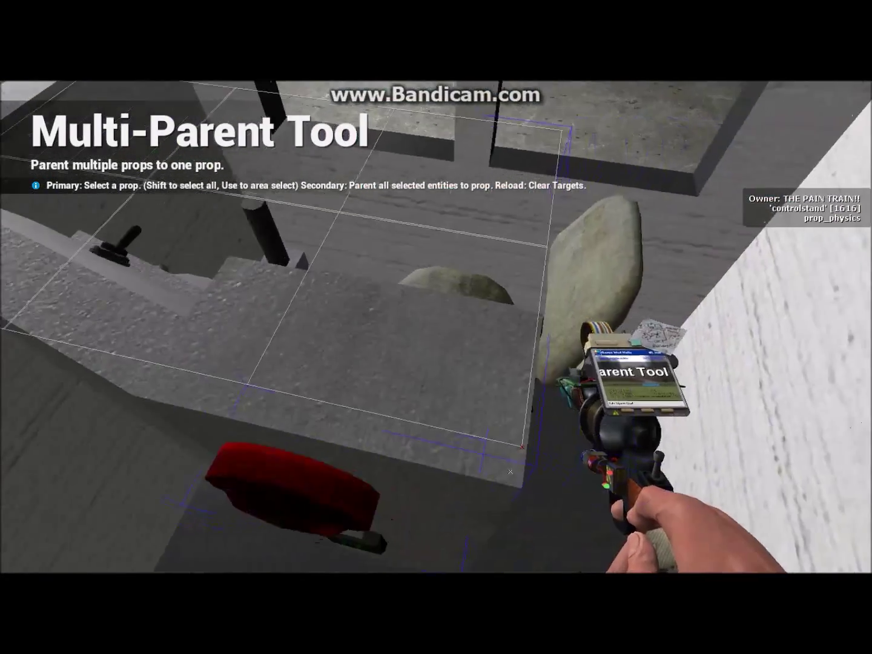
left_click(436, 327)
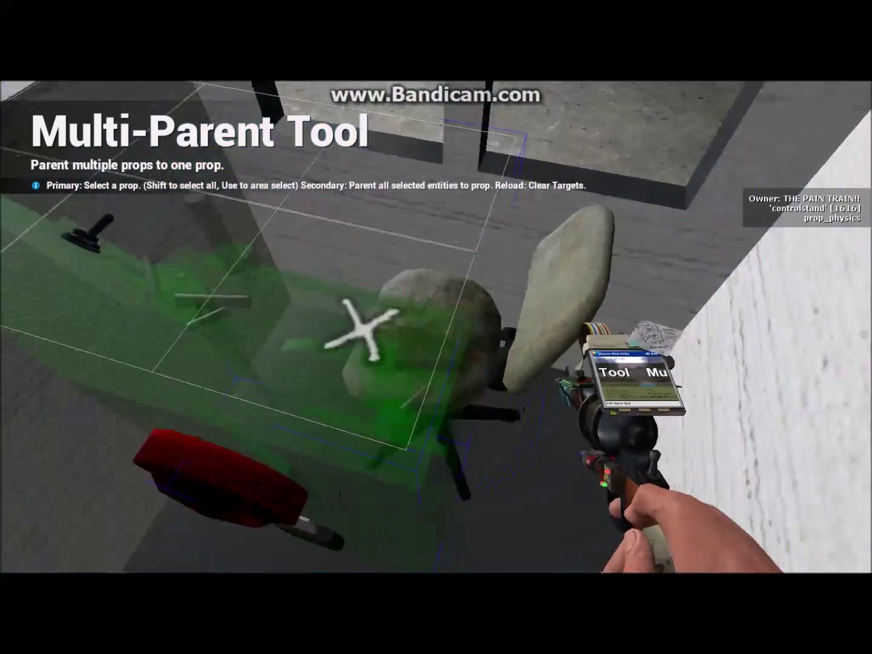
left_click(436, 327)
left_click(436, 327)
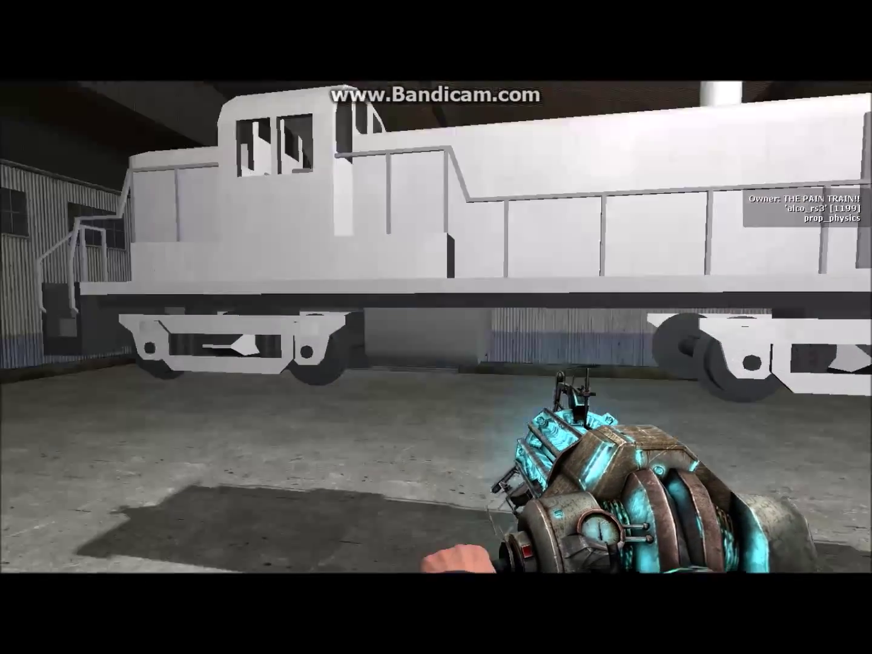
Step: Try recoloring the control stand in the cab with the Color tool and revert its colour
key("q")
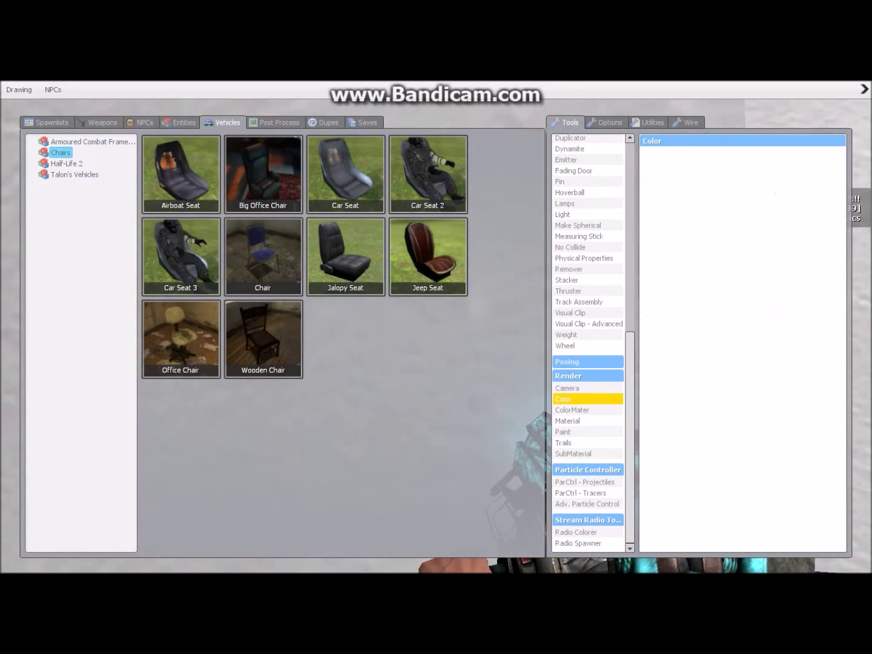
key("q")
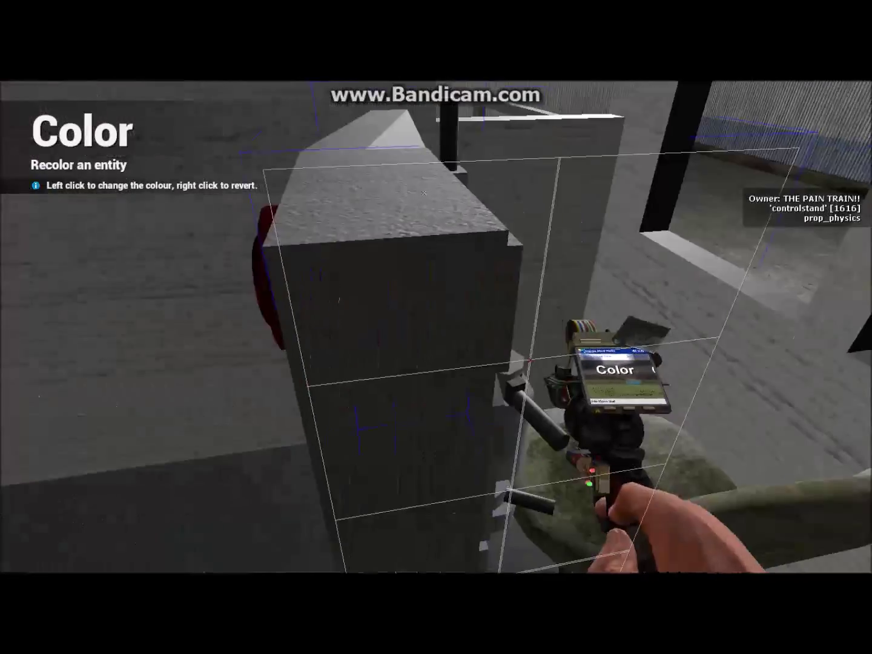
left_click(424, 193)
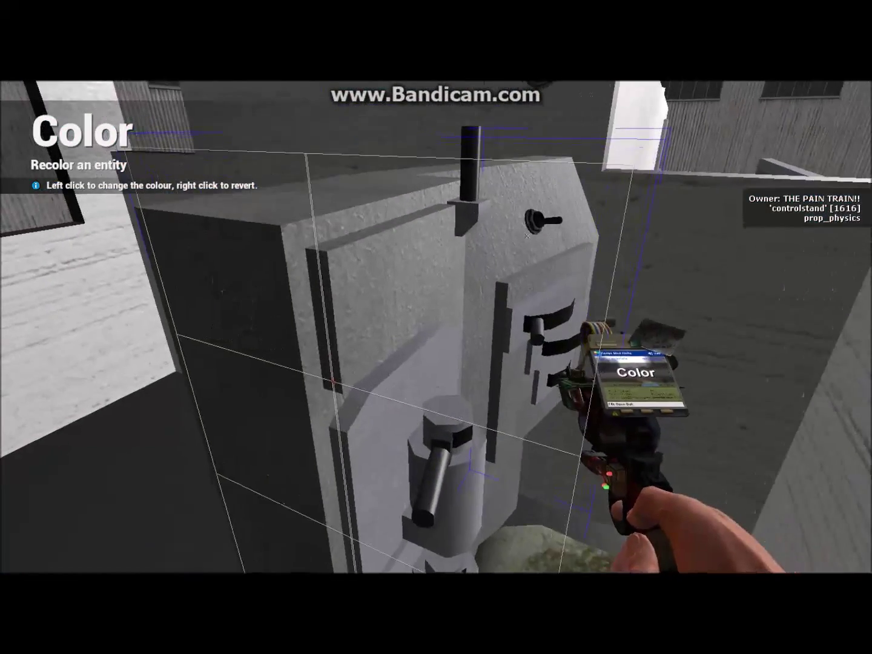
key("c")
right_click(318, 292)
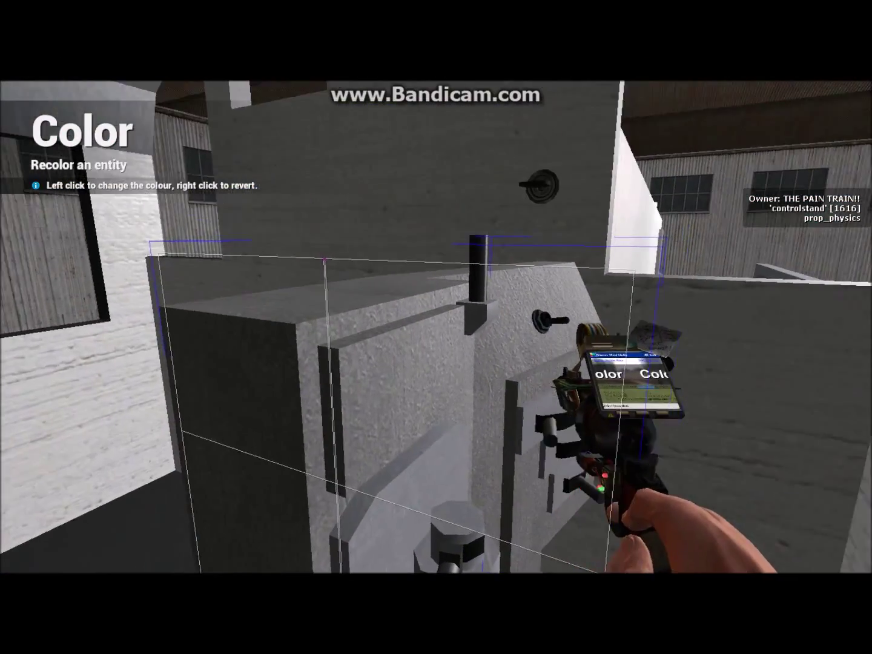
key("1")
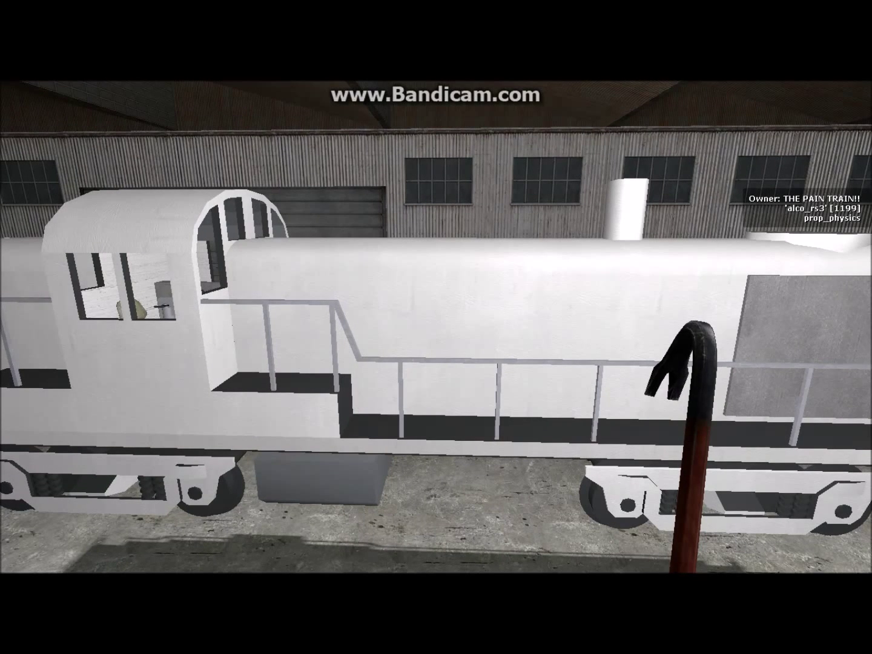
Step: Switch the locomotive's NoDetail body group on to preview it and restore the roof details
key("c")
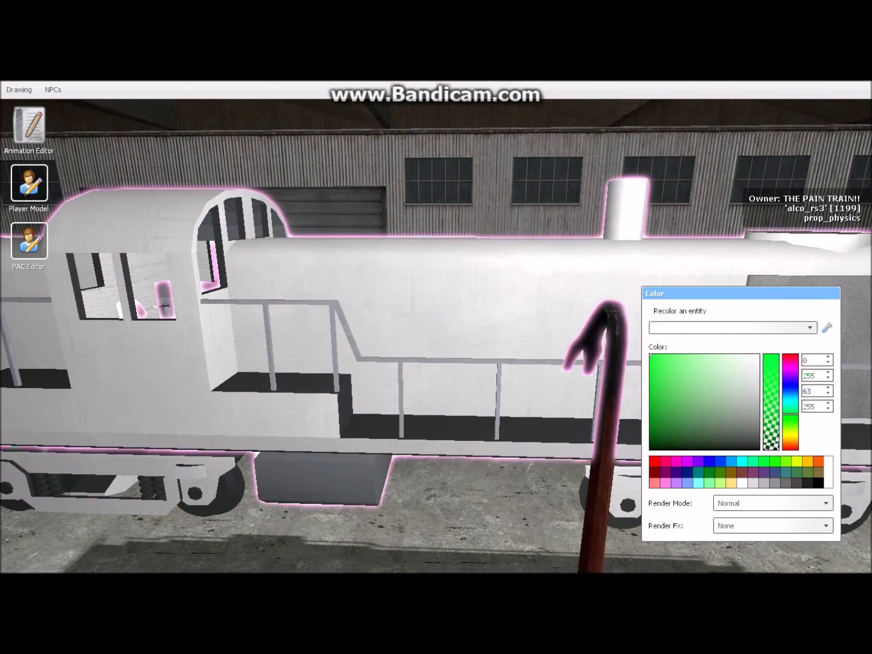
right_click(332, 298)
mouse_move(370, 315)
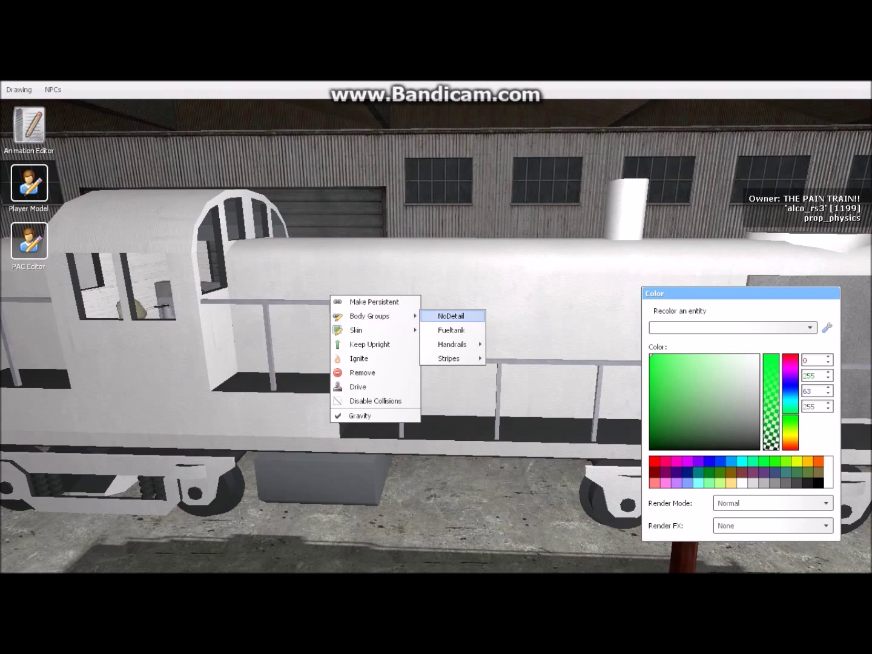
left_click(451, 317)
key("s")
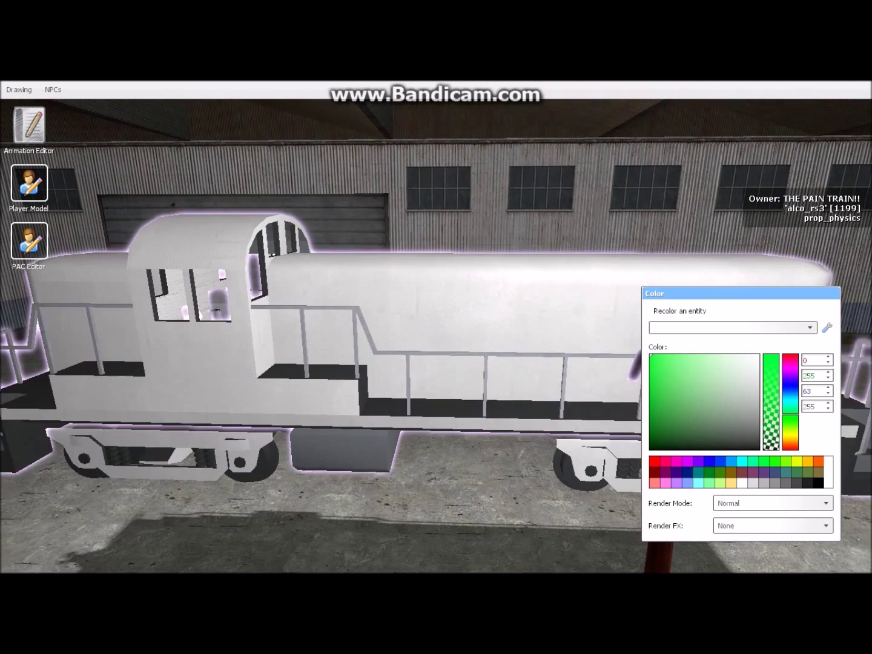
right_click(422, 320)
mouse_move(461, 340)
left_click(542, 340)
Step: Try Skin 2 on the locomotive and return it to Skin 0
right_click(471, 324)
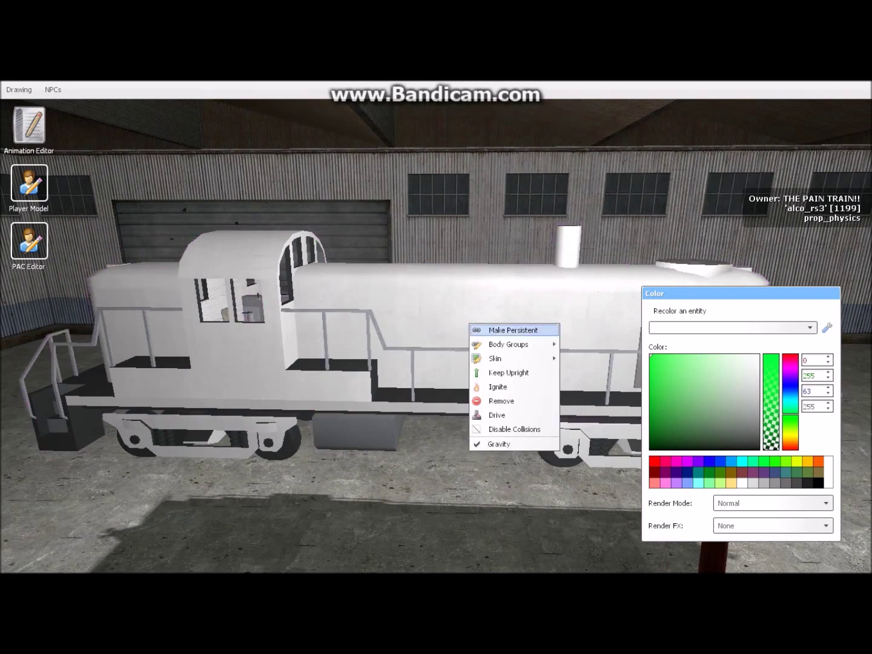
mouse_move(496, 359)
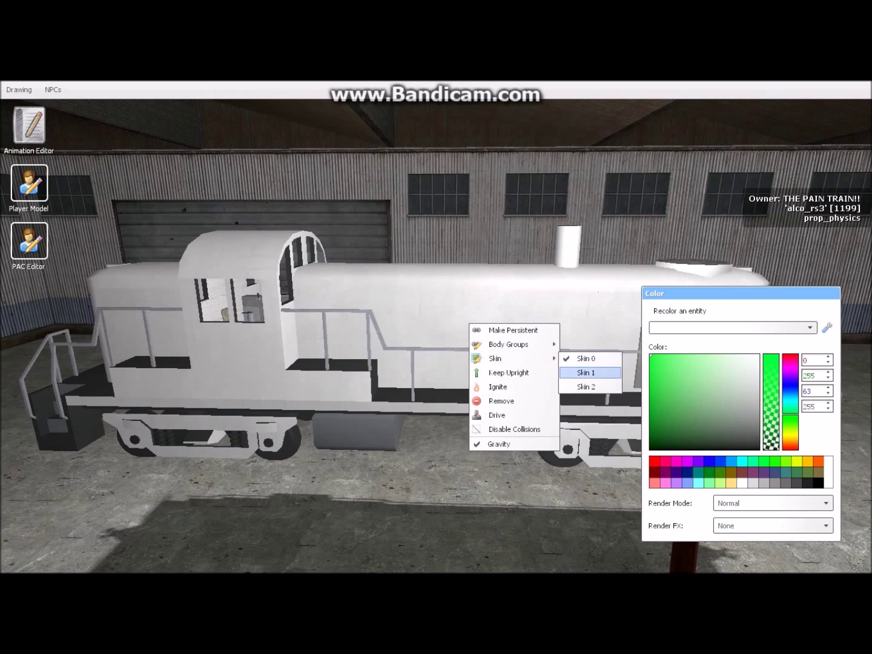
left_click(586, 386)
right_click(473, 338)
mouse_move(499, 372)
left_click(592, 372)
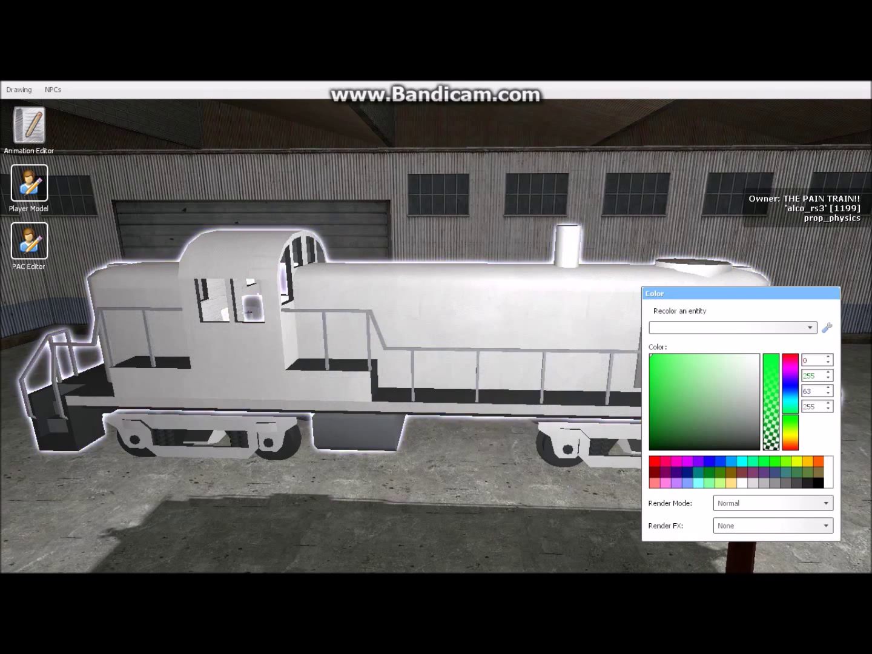
Step: Set the locomotive's Stripes body group to rs3_stripes_black
right_click(464, 330)
mouse_move(503, 351)
mouse_move(583, 394)
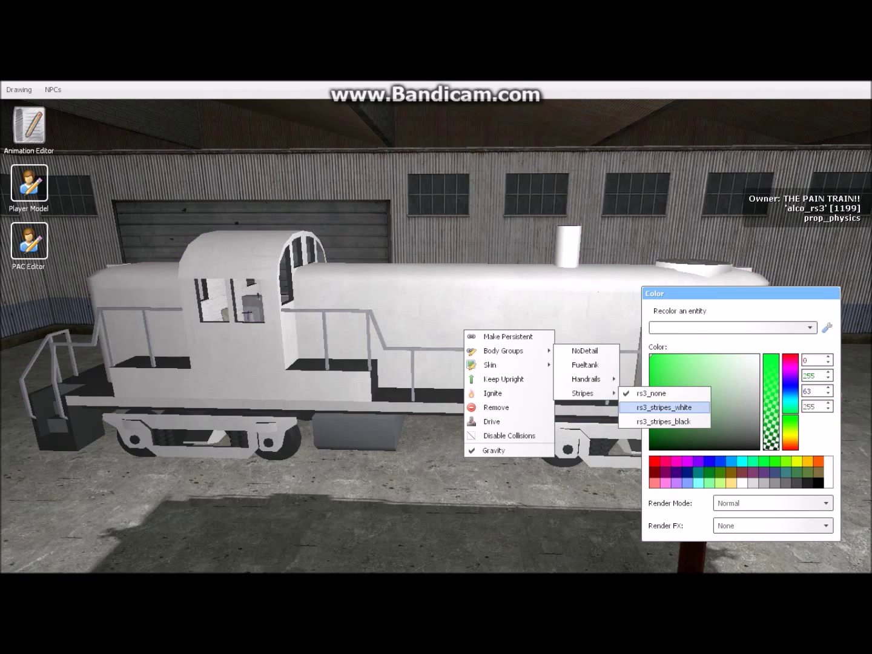
left_click(663, 422)
key("c")
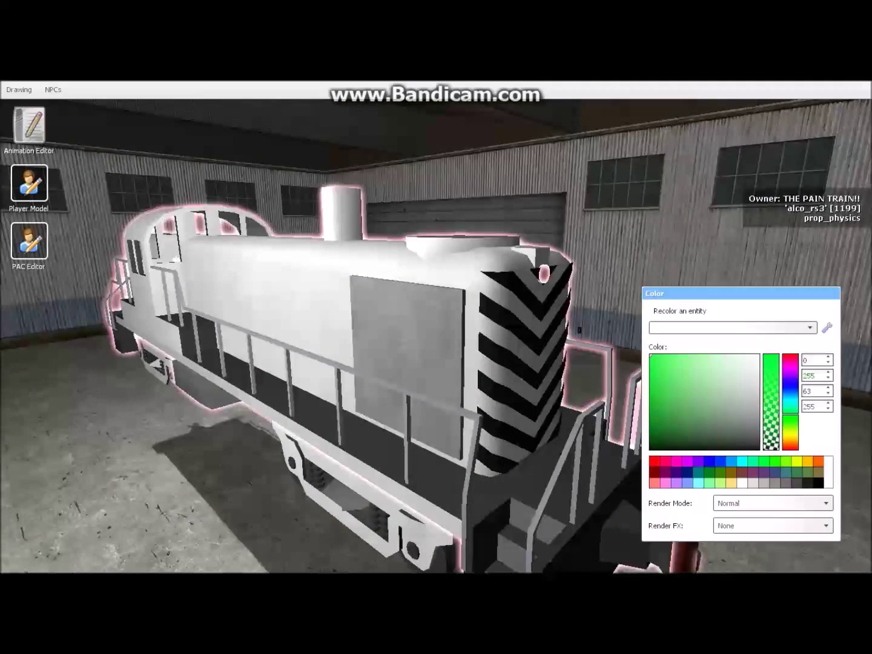
Step: Toggle the locomotive's Fueltank body group to fit the longer fuel tank
right_click(311, 308)
mouse_move(357, 328)
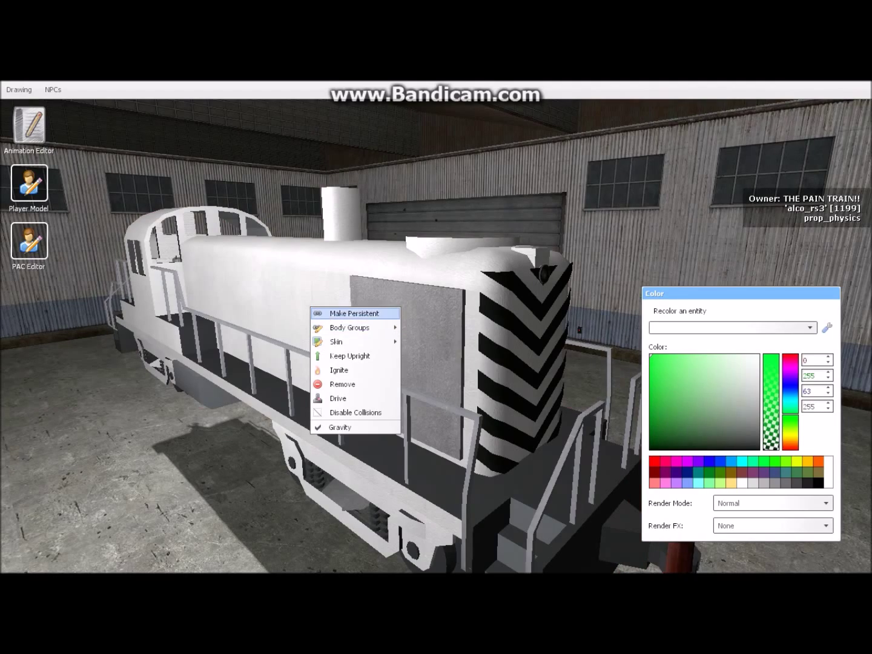
left_click(431, 341)
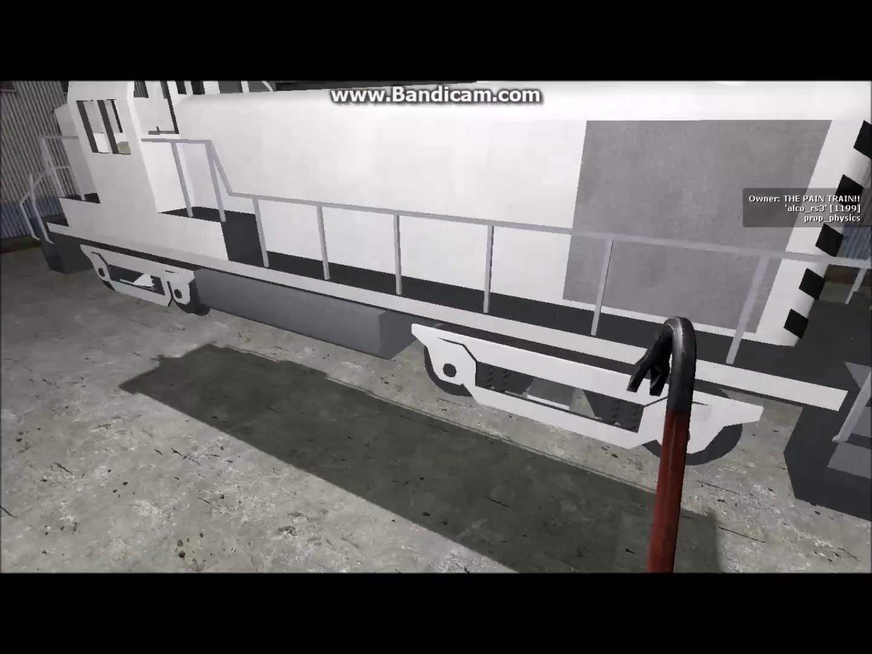
Step: Recolor the locomotive body dark teal with the Color tool
key("s")
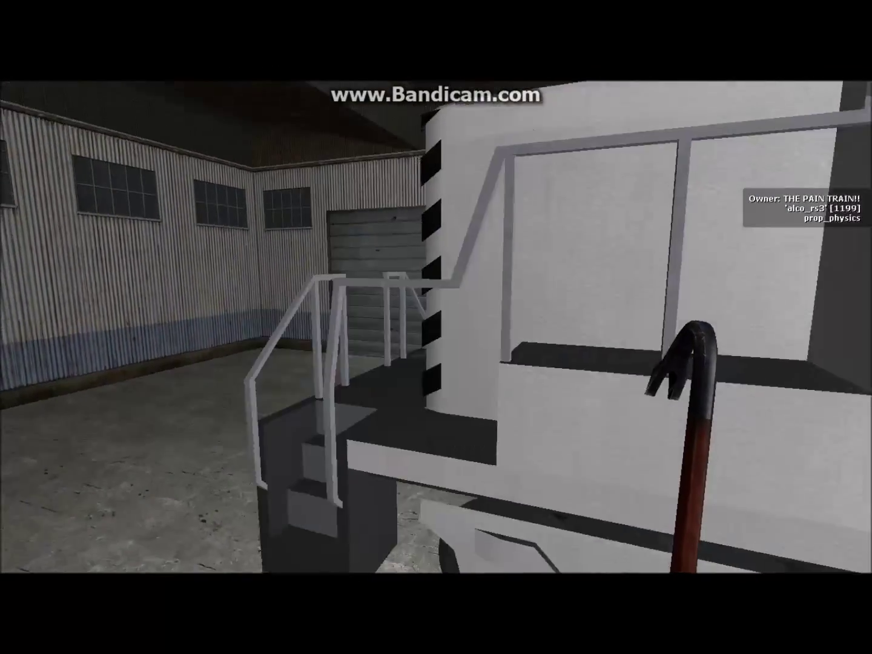
key("space")
key("s")
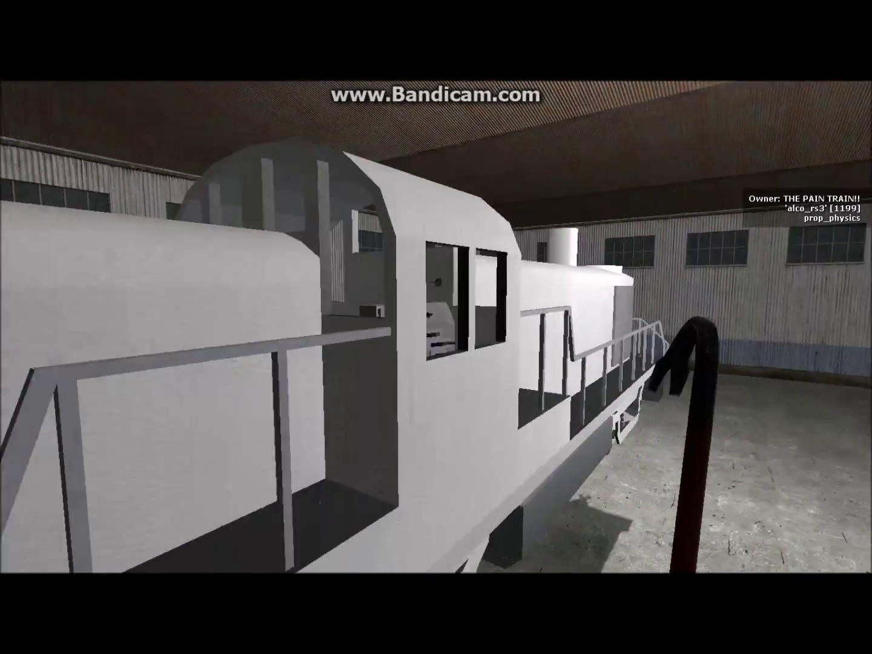
key("q")
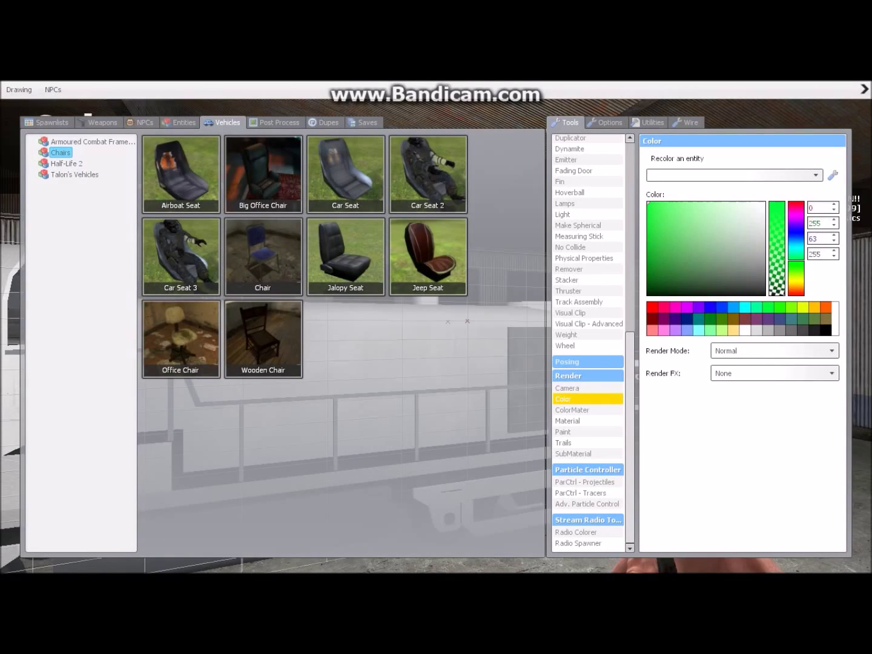
left_click(700, 318)
key("q")
left_click(436, 327)
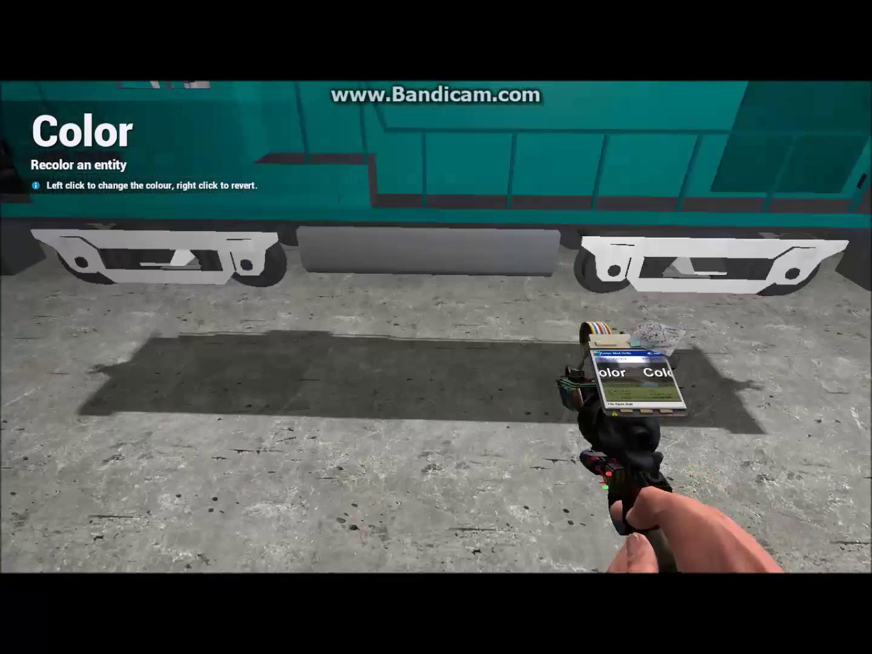
Step: Recolor the locomotive's bogies grey, RGB 145, 145, 145, with the Color tool
key("q")
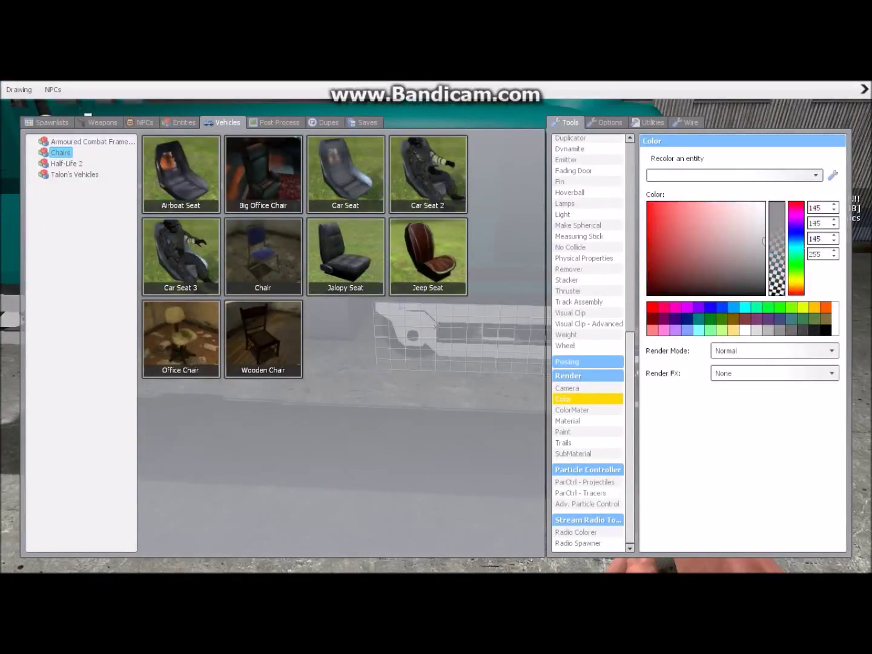
key("q")
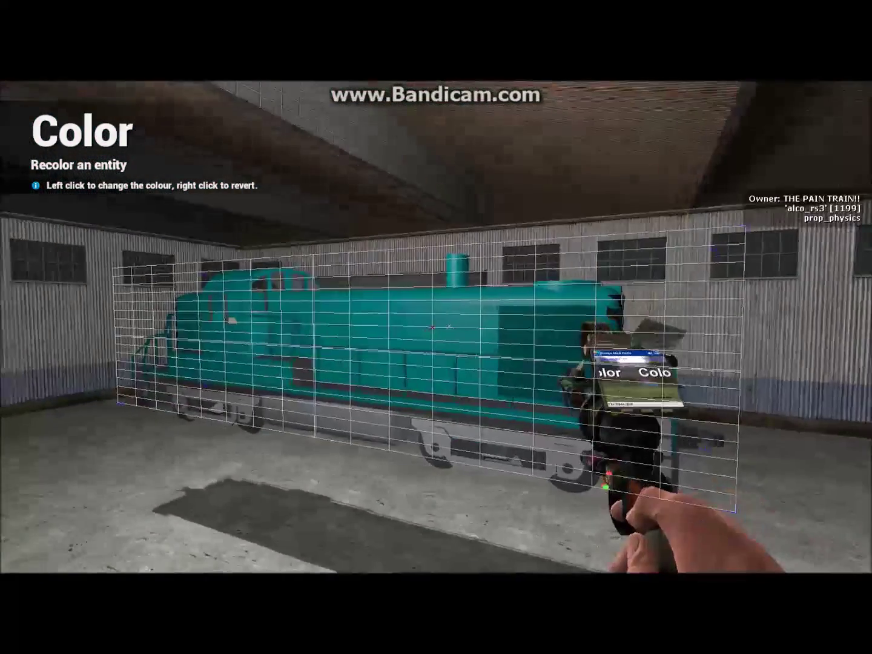
key("1")
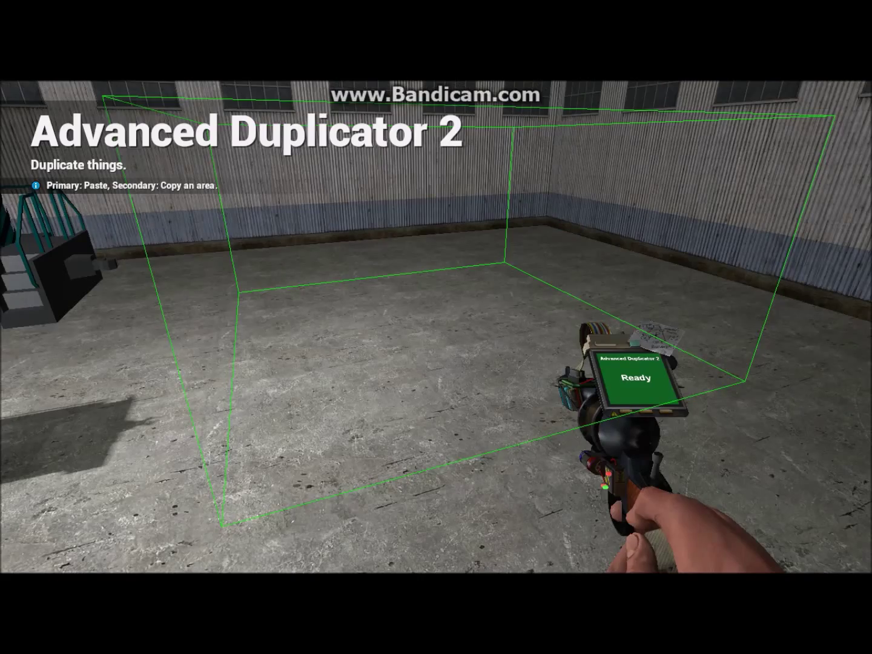
Step: Enlarge the Advanced Duplicator 2 area-copy box until it encloses the whole locomotive, and copy everything inside it
key("q")
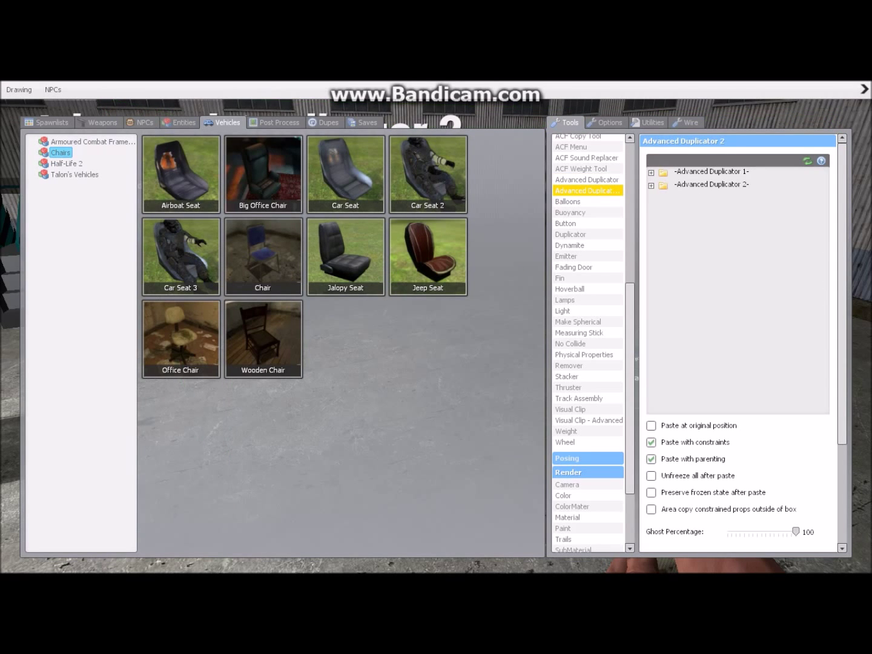
key("q")
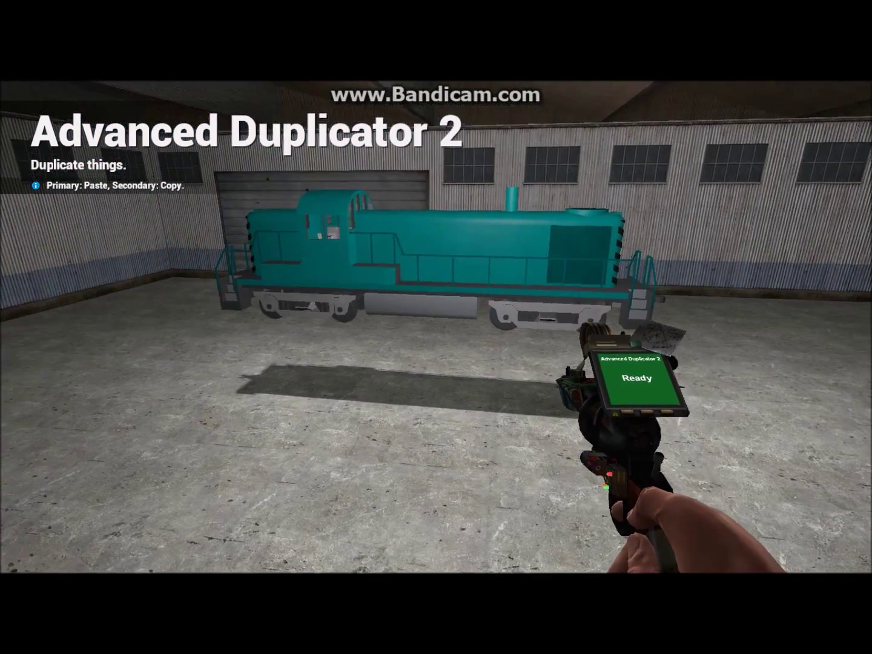
key("shift")
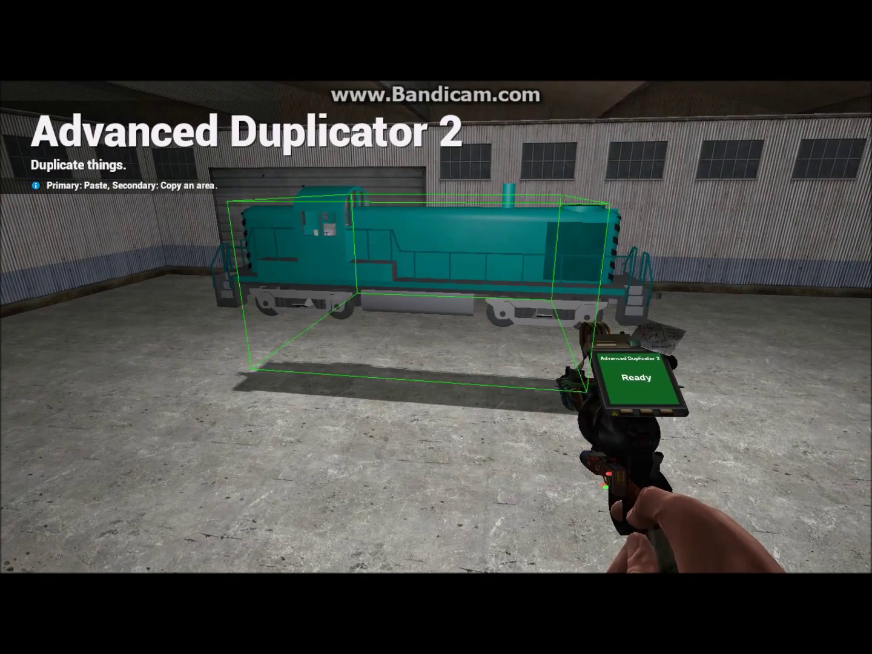
key("q")
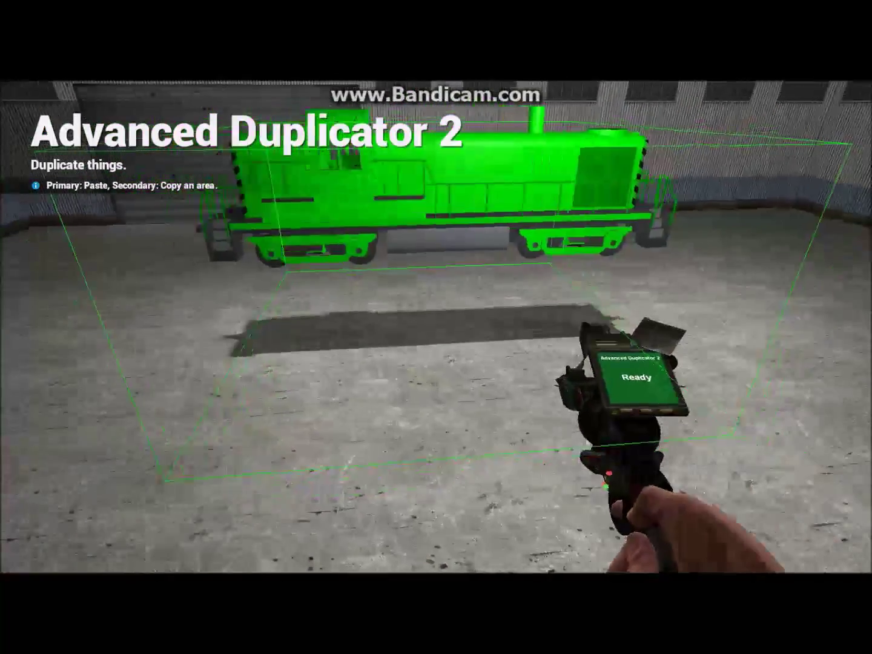
key("q")
scroll(738, 344, "down", 2)
key("q")
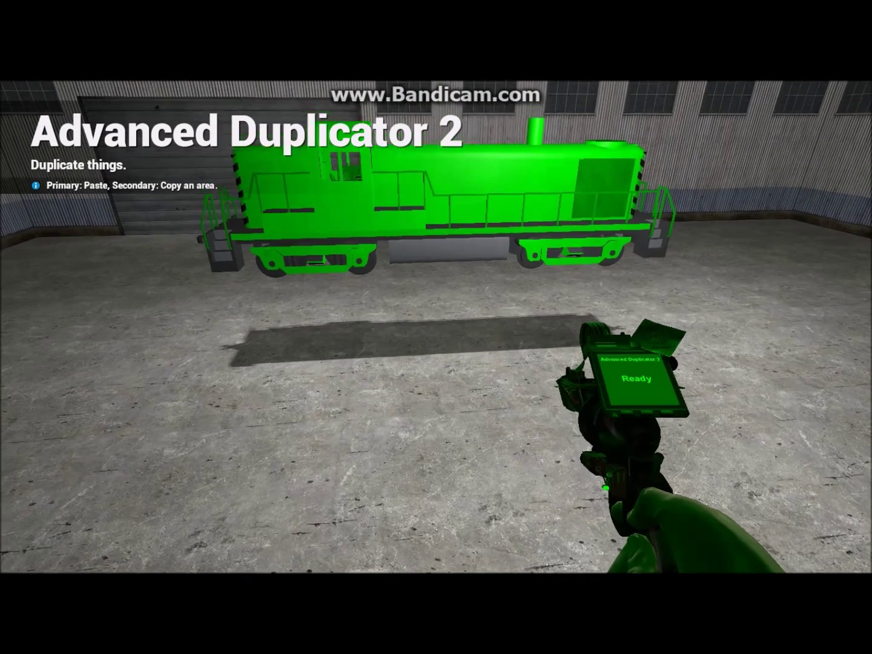
key("s")
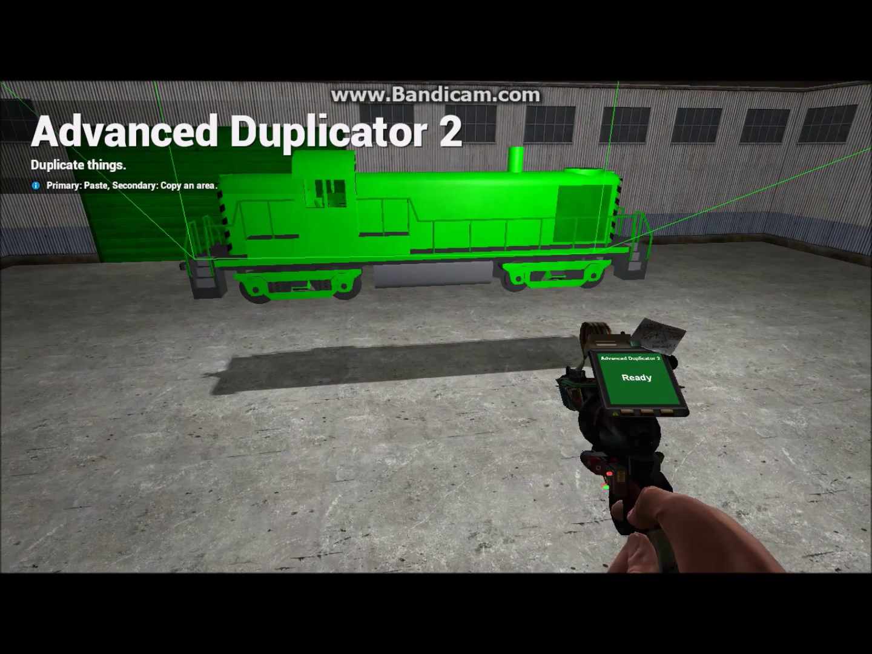
key("w")
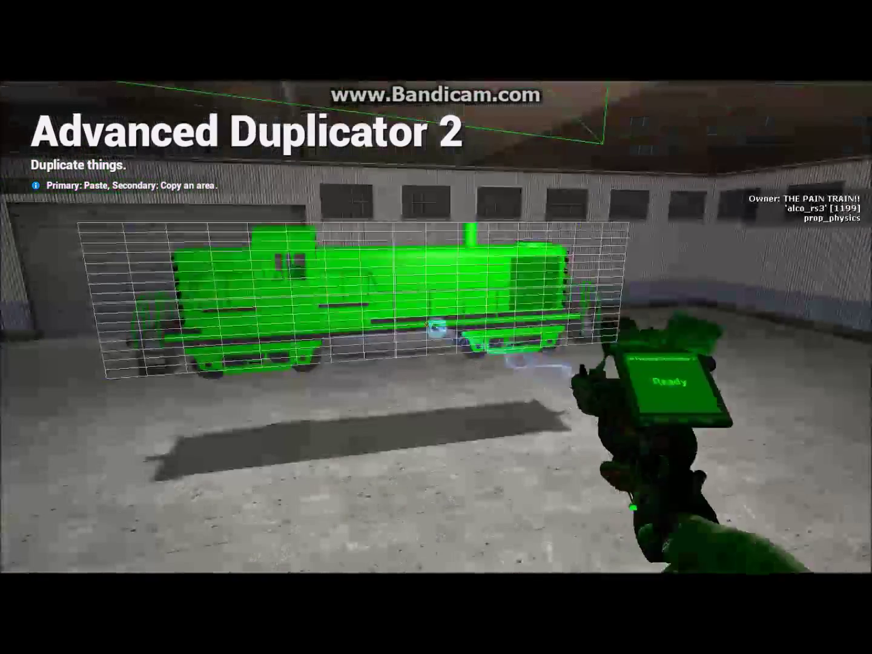
right_click(429, 327)
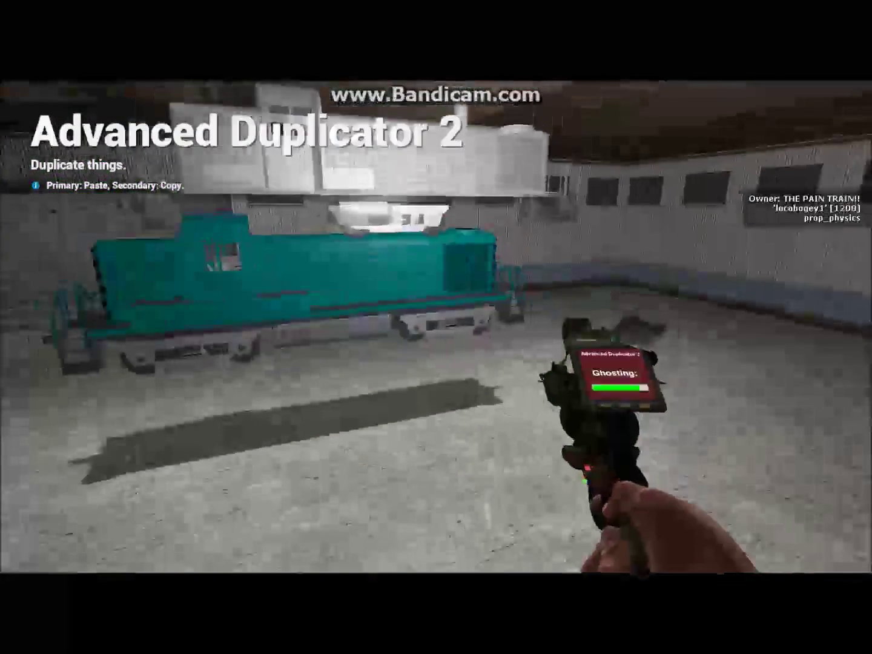
Step: Expand the Advanced Duplicator 2 folder in the tool's list of saved duplications
key("w")
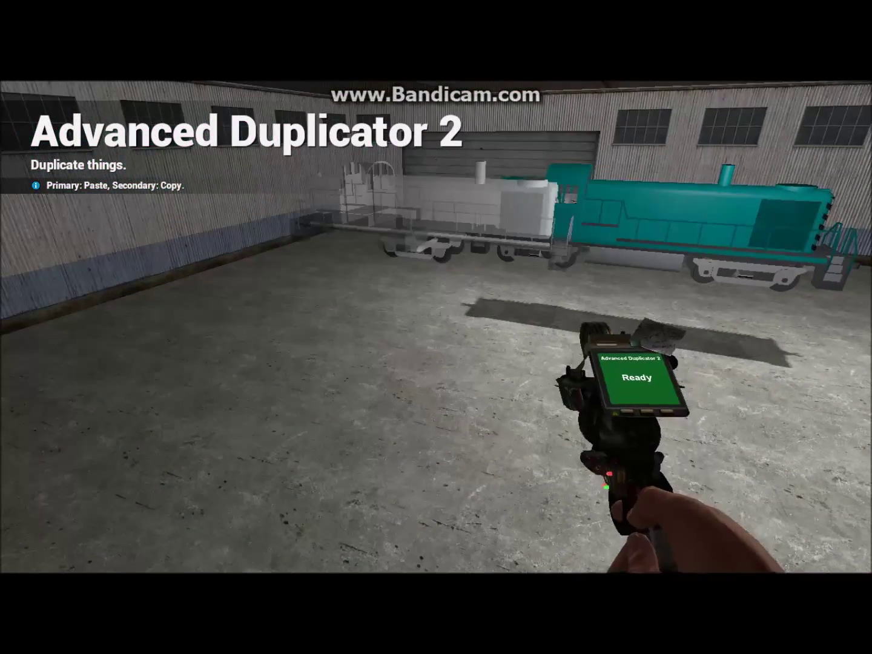
key("q")
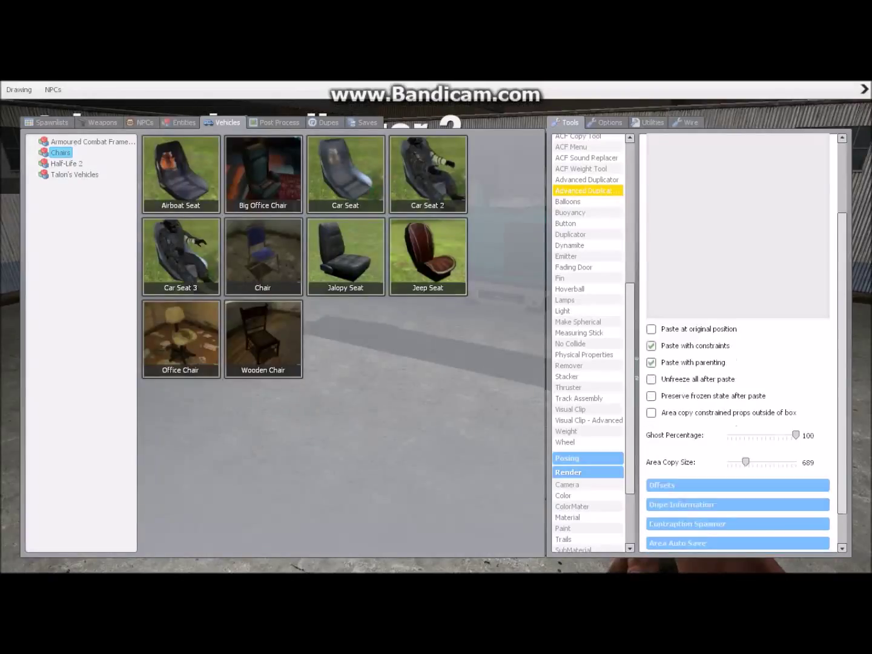
left_click(652, 186)
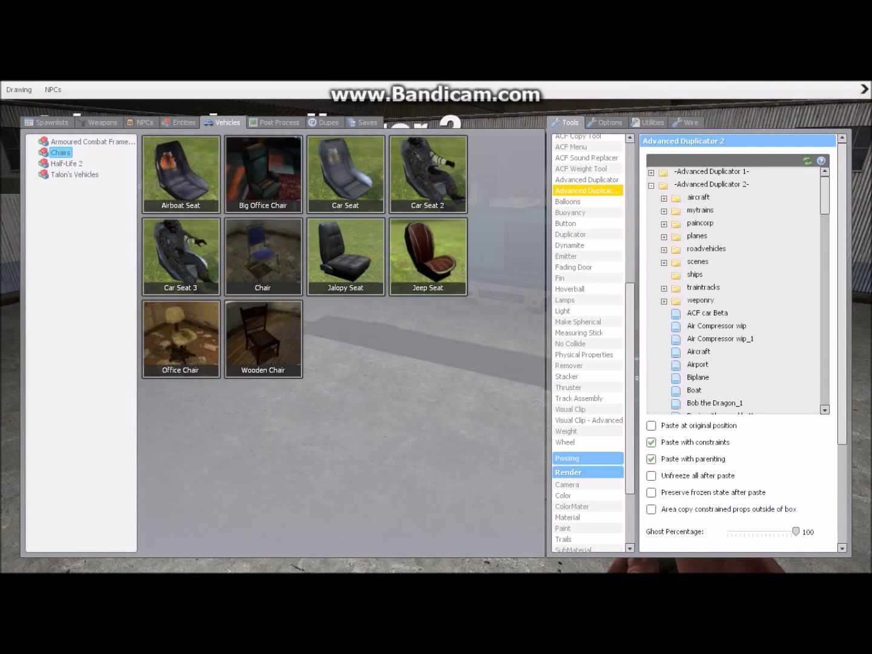
key("q")
Step: Paste the copied locomotive onto the railway track outside the building and unfreeze it with the physics gun
key("d")
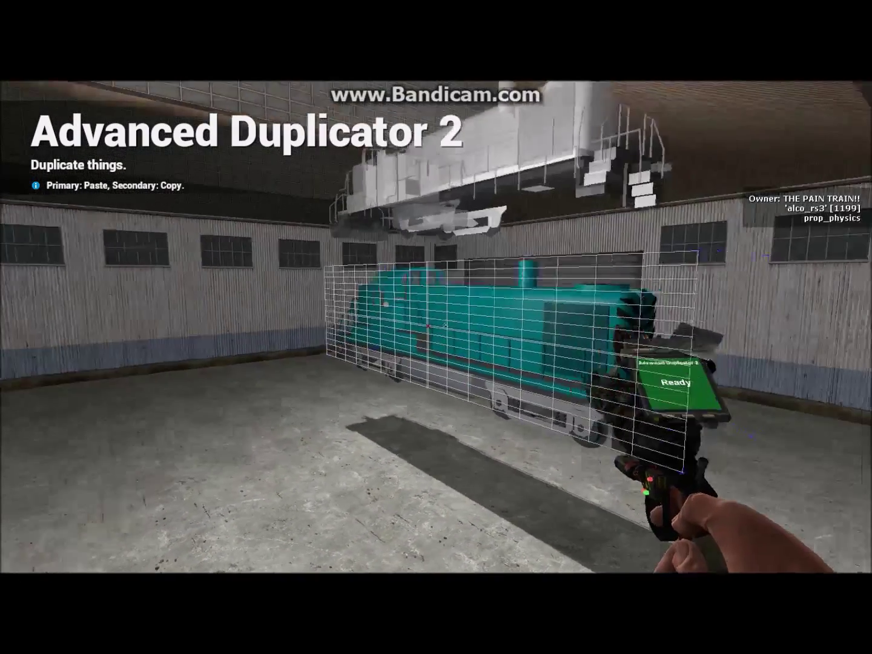
key("d")
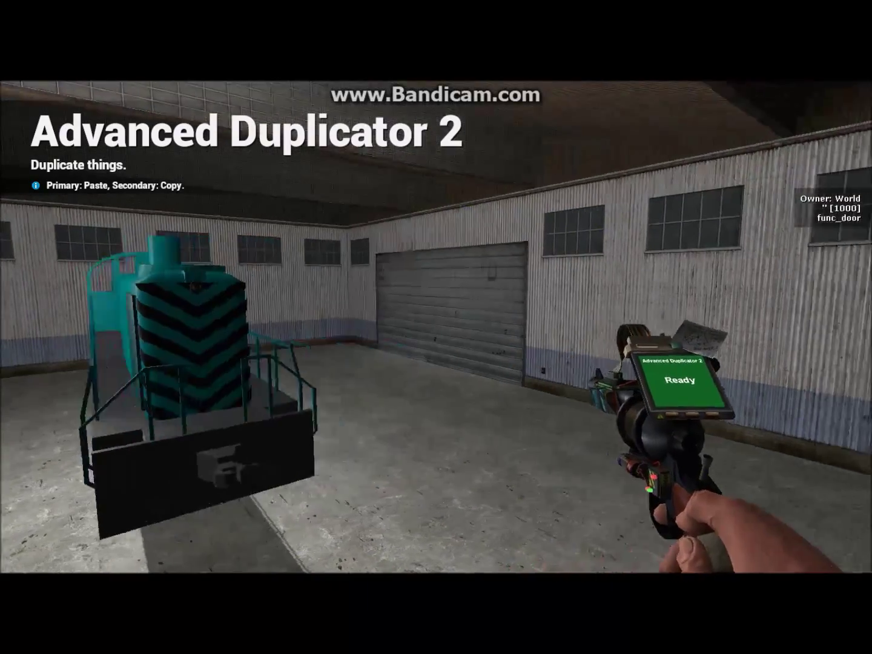
key("w")
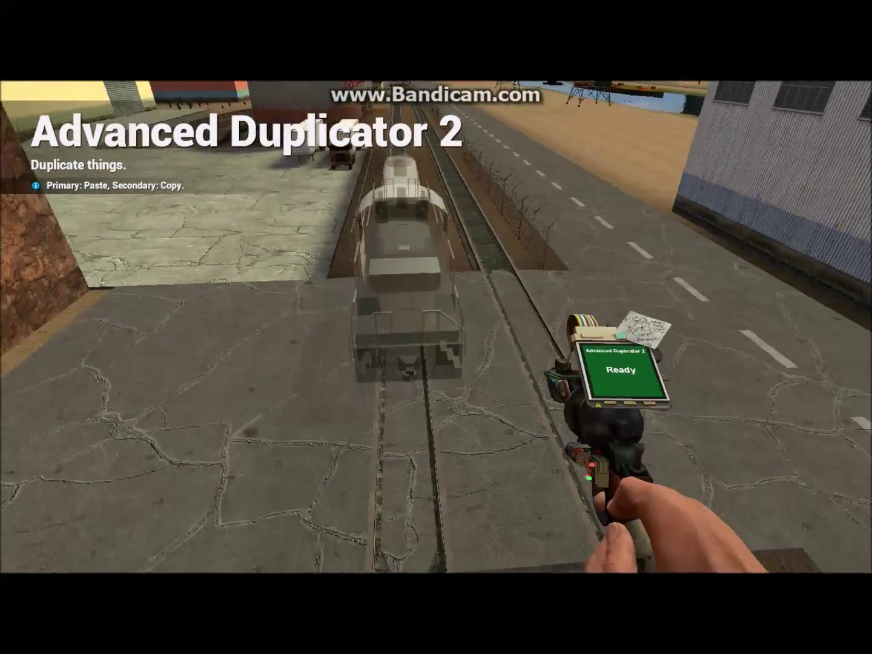
left_click(437, 328)
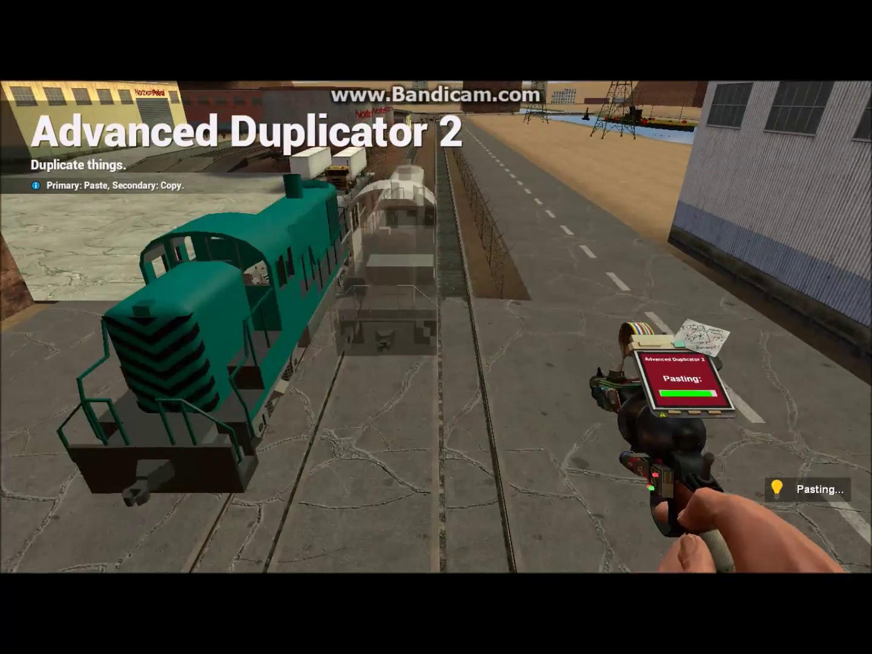
key("1")
key("r")
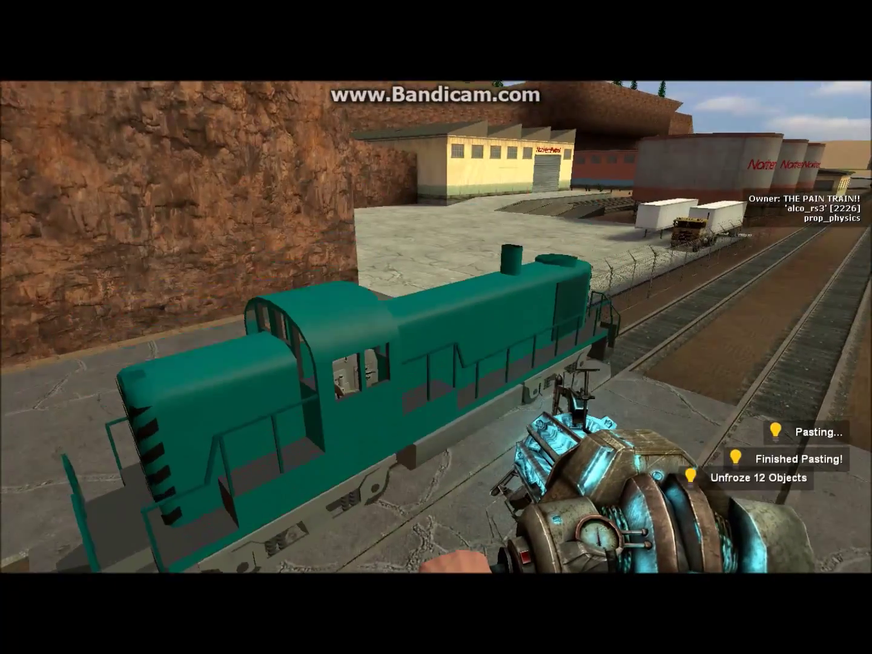
Step: Take the driver's seat in the pasted locomotive's cab and operate the toggle switch on the control stand
key("w")
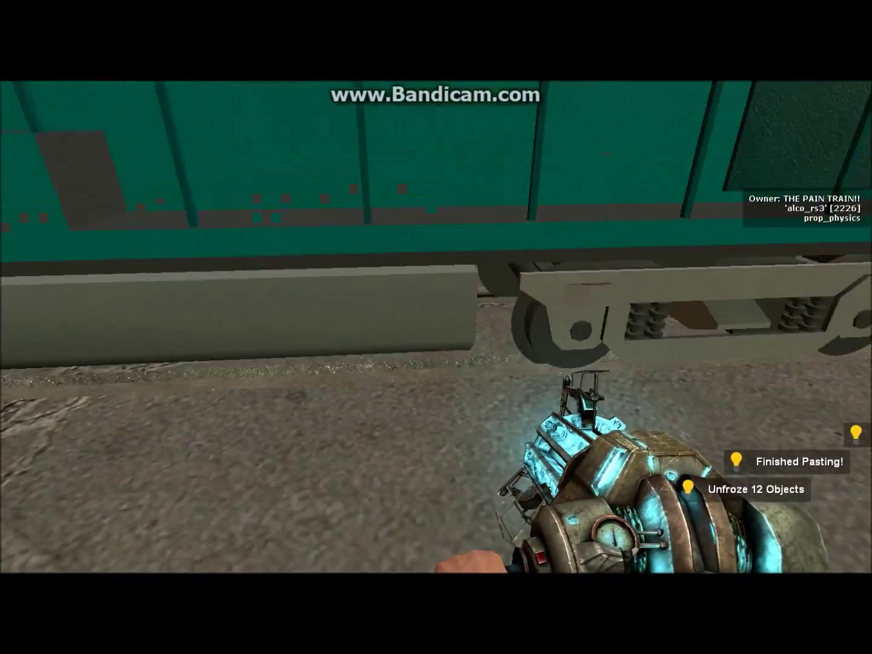
key("s")
key("w")
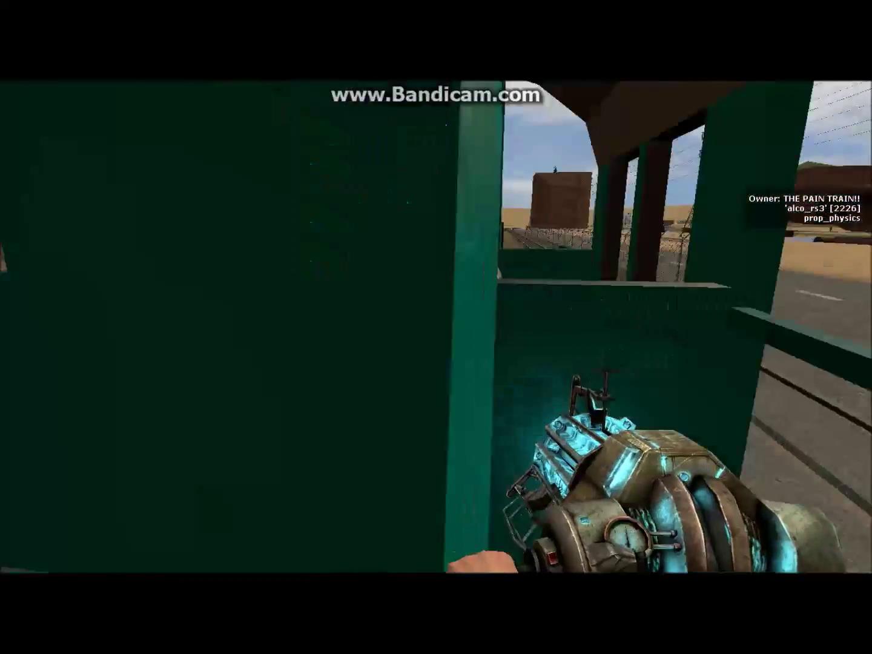
key("e")
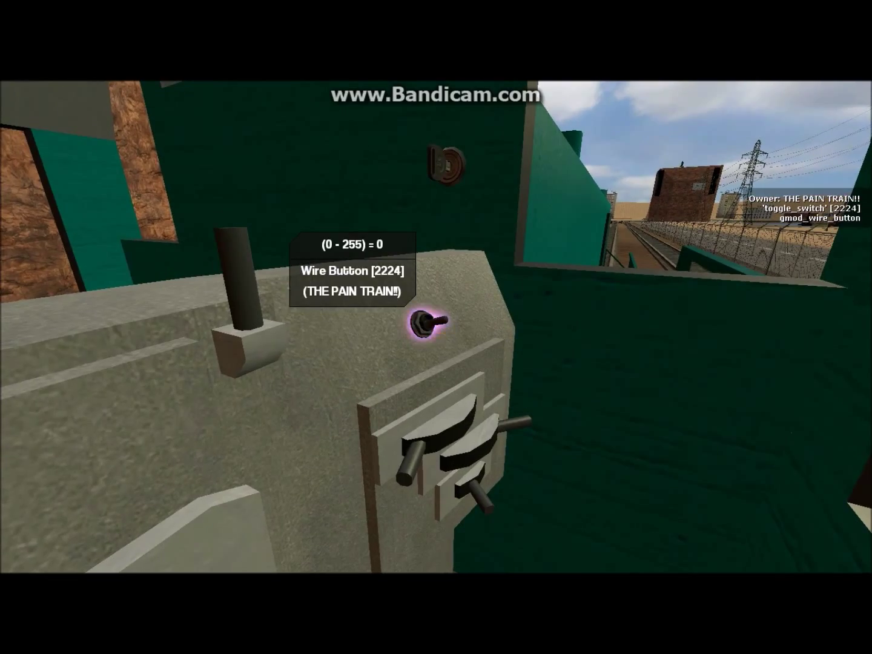
key("e")
scroll(436, 327, "down", 10)
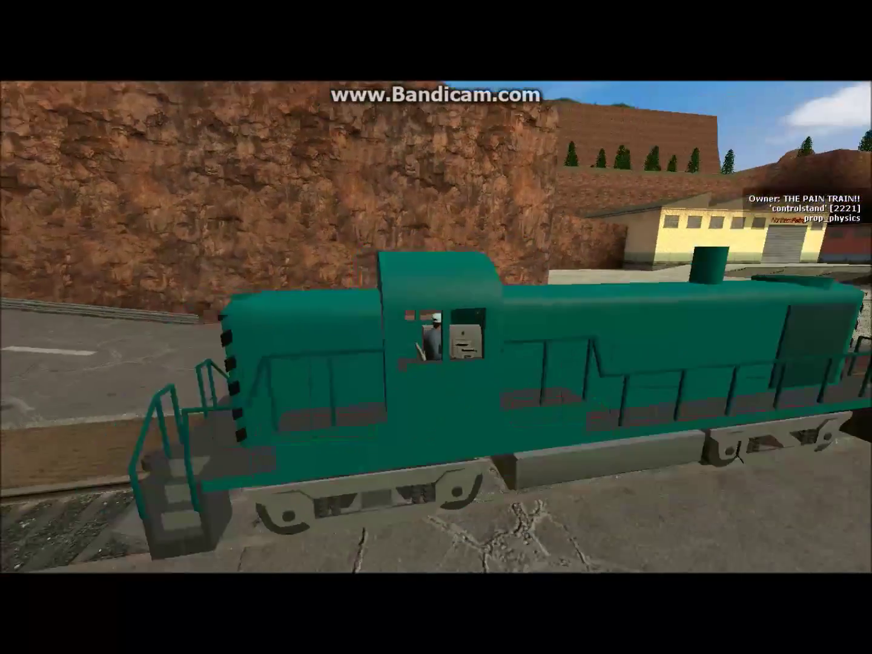